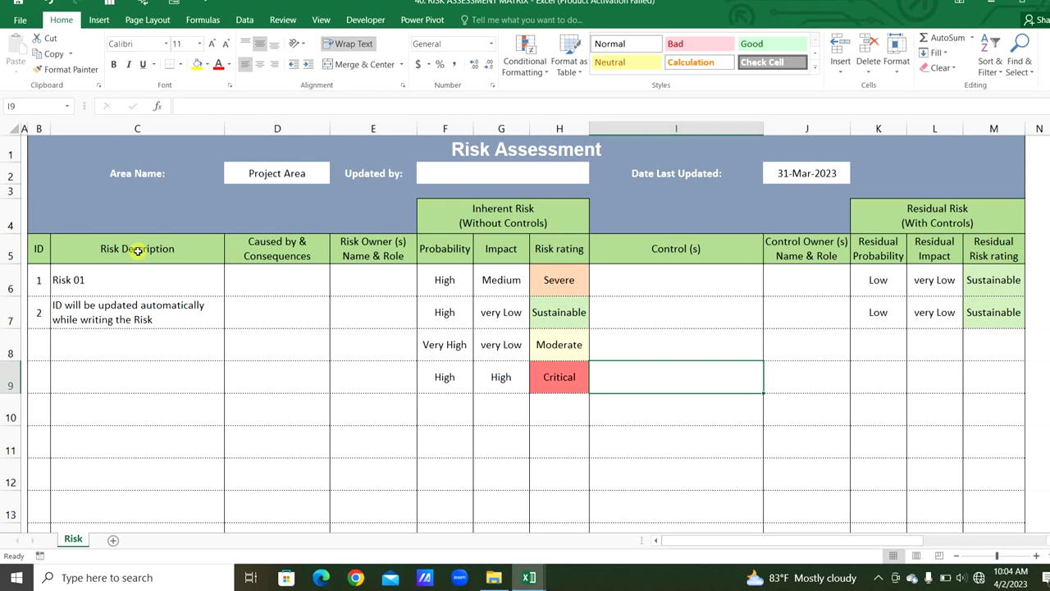
- Examine the Risk Description, Caused by & Consequences and Risk Owner columns of the risk register
{"action": "left_click_drag", "start_coordinate": [137, 252], "coordinate": [134, 396]}
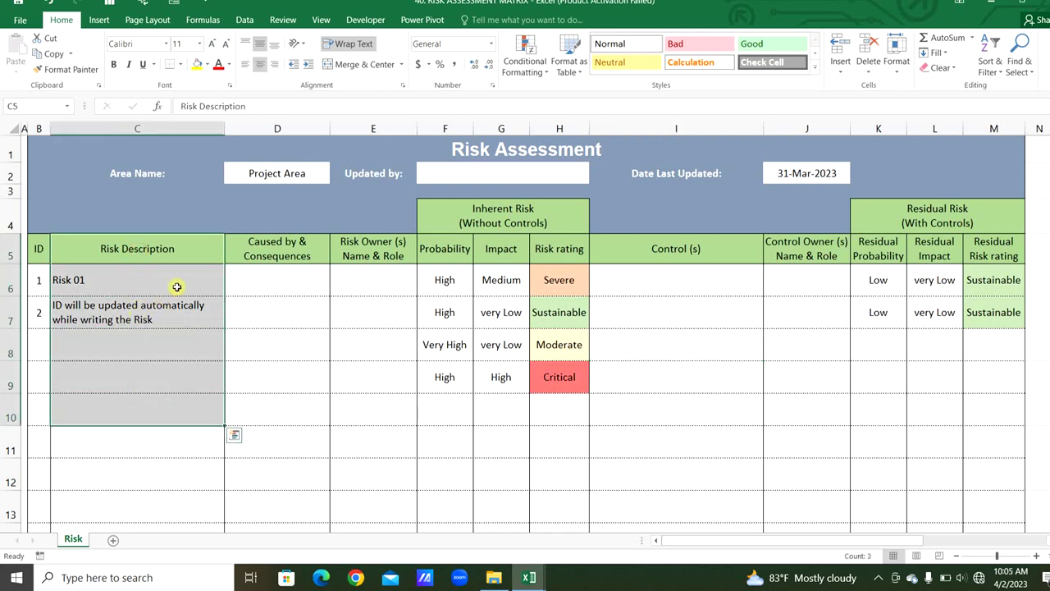
{"action": "left_click_drag", "start_coordinate": [178, 282], "coordinate": [176, 375]}
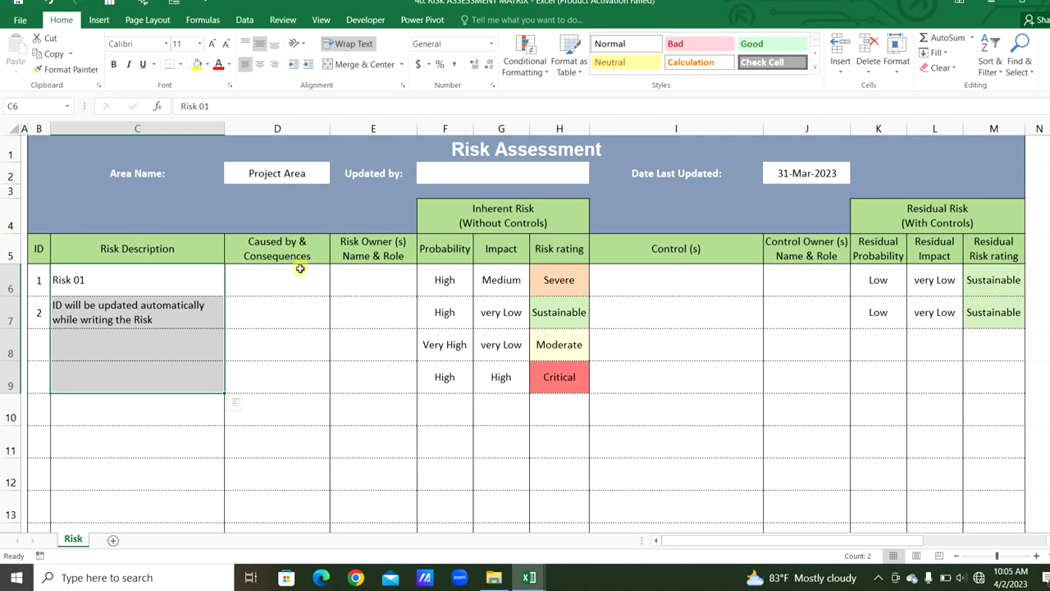
{"action": "left_click_drag", "start_coordinate": [300, 273], "coordinate": [282, 418]}
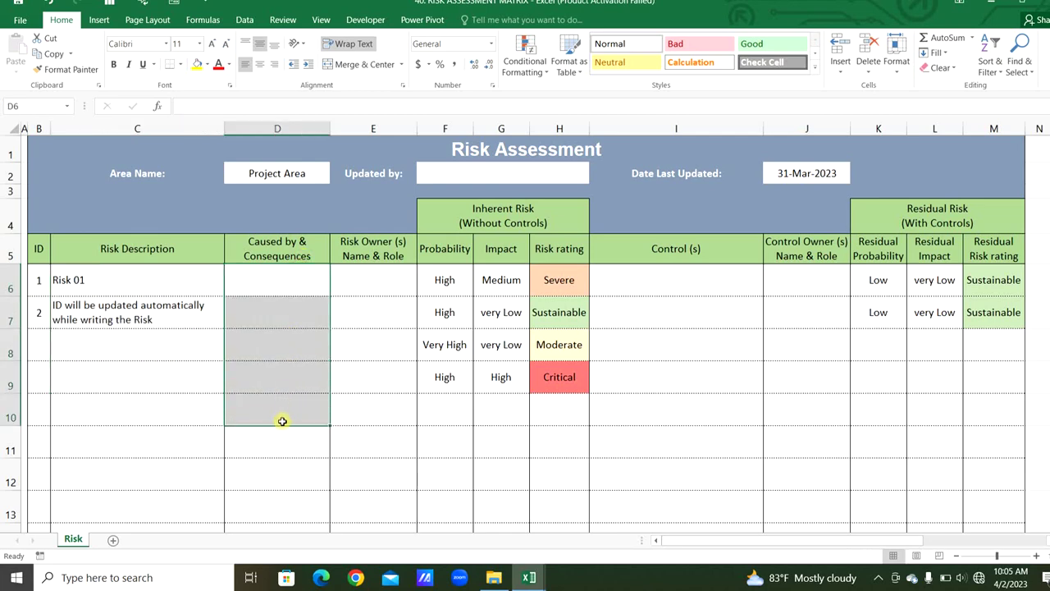
{"action": "left_click_drag", "start_coordinate": [389, 288], "coordinate": [385, 388]}
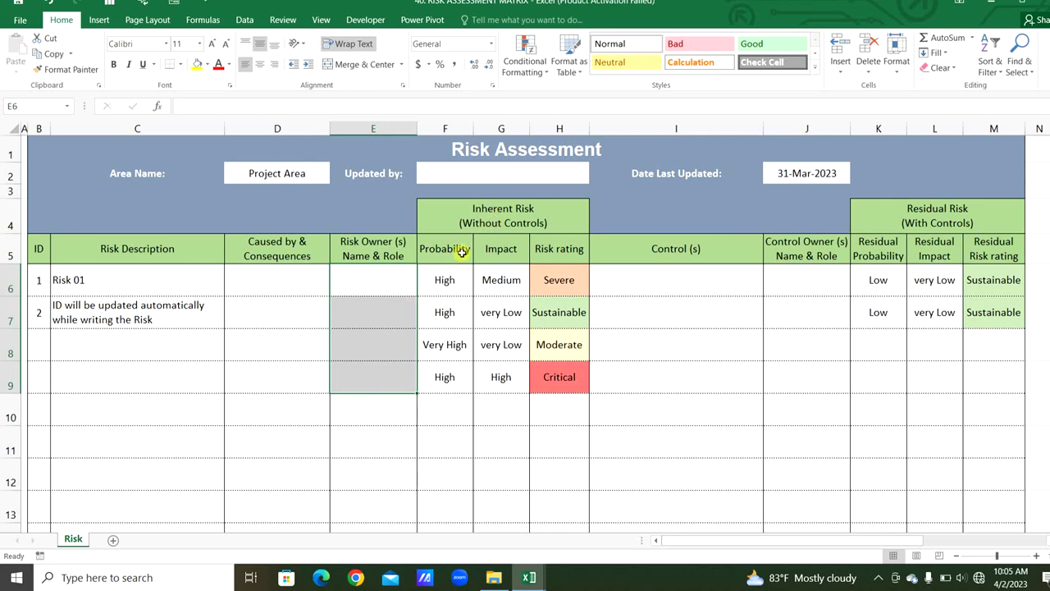
- Review the Probability and Impact dropdown options and the Risk rating for Risk 01 under Inherent Risk (Without Controls)
{"action": "left_click_drag", "start_coordinate": [464, 252], "coordinate": [485, 407]}
{"action": "left_click", "coordinate": [460, 280]}
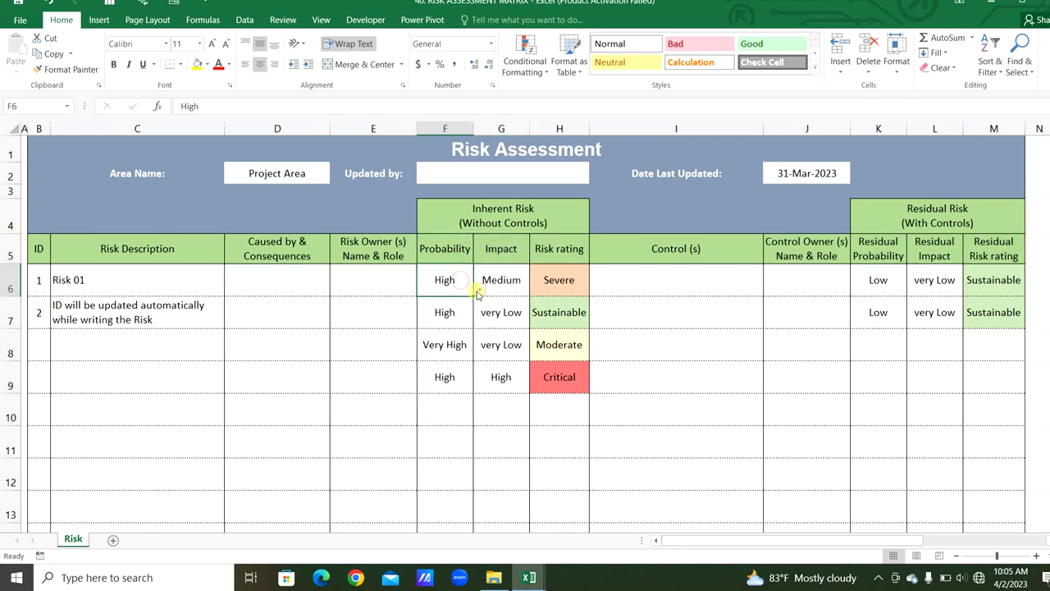
{"action": "left_click", "coordinate": [477, 291]}
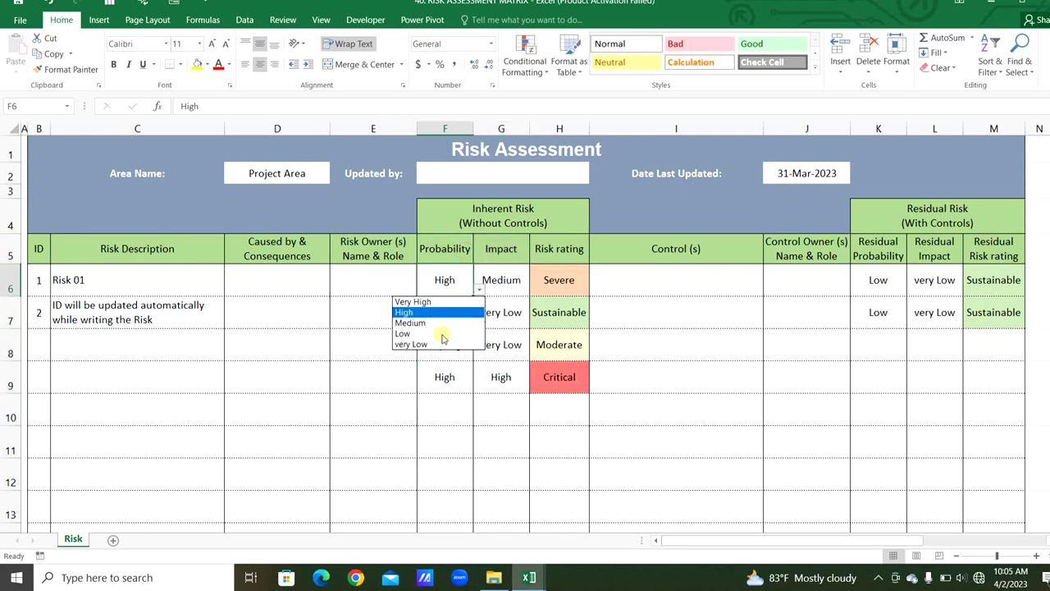
{"action": "left_click", "coordinate": [503, 279]}
{"action": "left_click", "coordinate": [507, 280]}
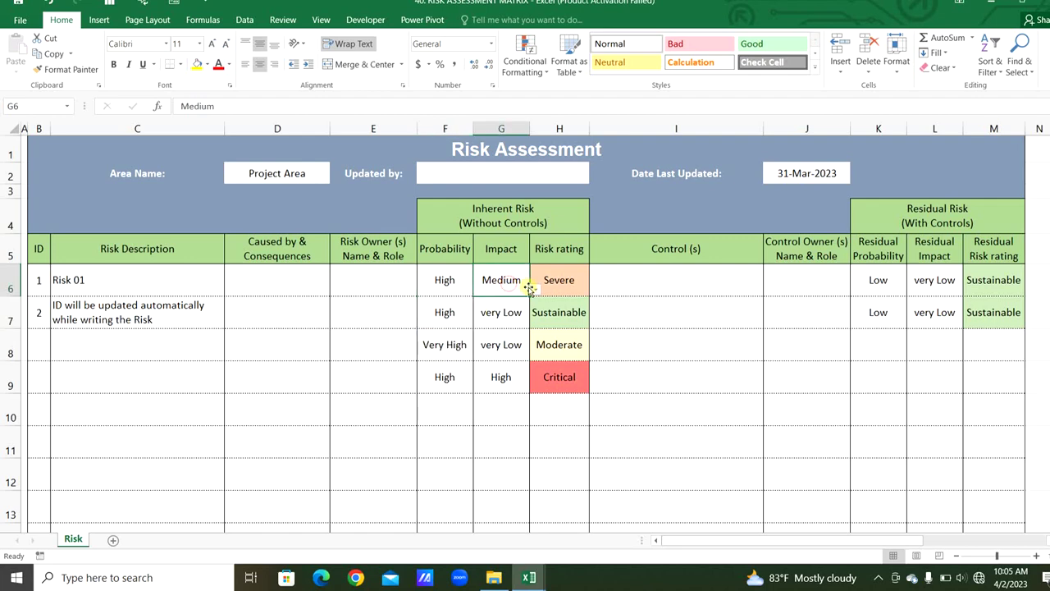
{"action": "left_click", "coordinate": [534, 291]}
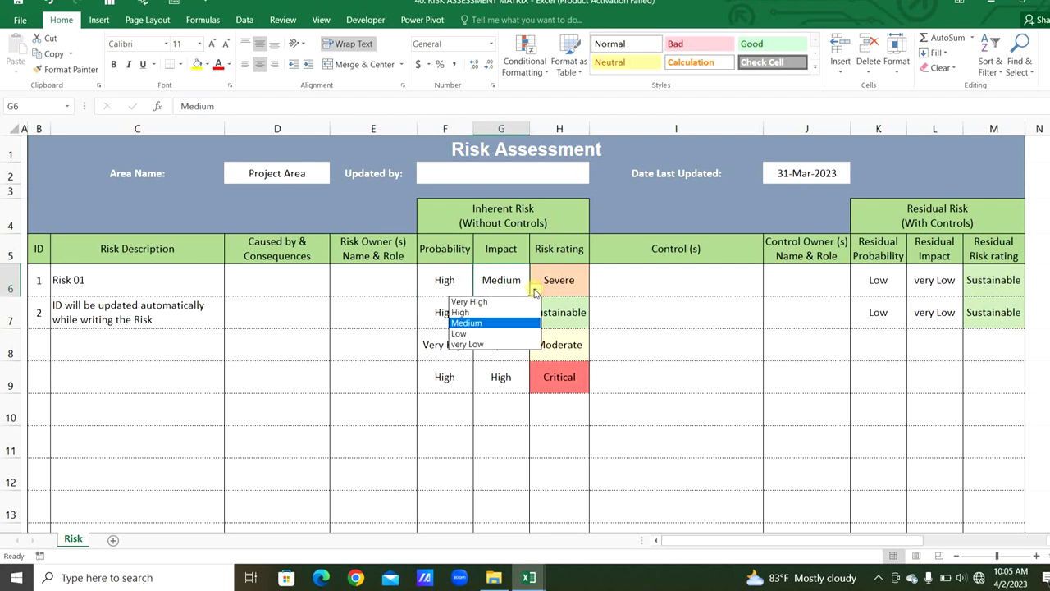
{"action": "left_click", "coordinate": [541, 268]}
{"action": "left_click", "coordinate": [558, 251]}
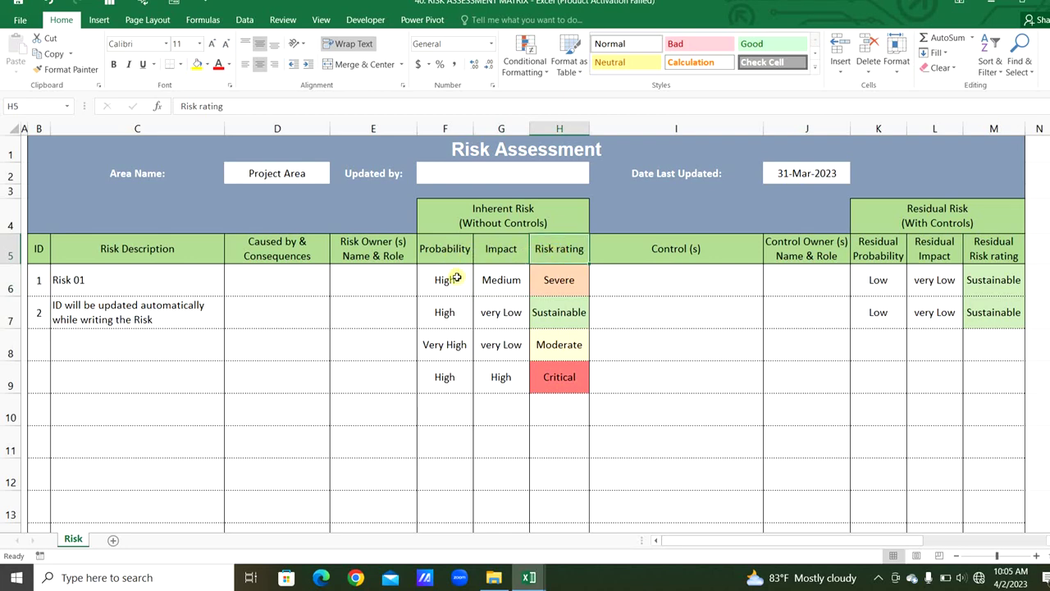
{"action": "left_click_drag", "start_coordinate": [456, 278], "coordinate": [493, 279]}
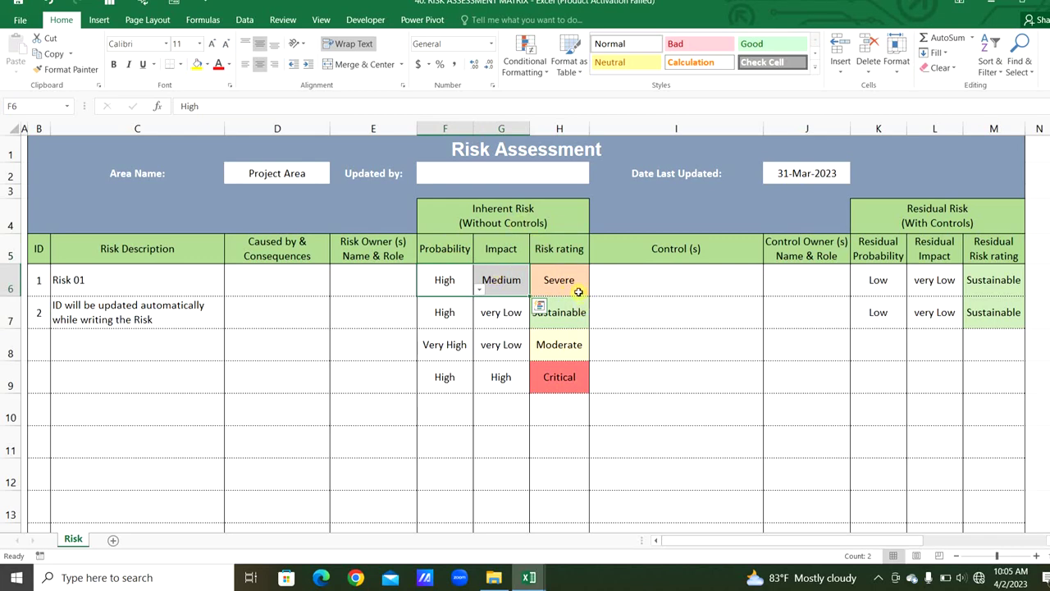
- Examine the Control (s) cell for Risk 01 and the Control Owner (s) Name & Role column
{"action": "left_click", "coordinate": [688, 290]}
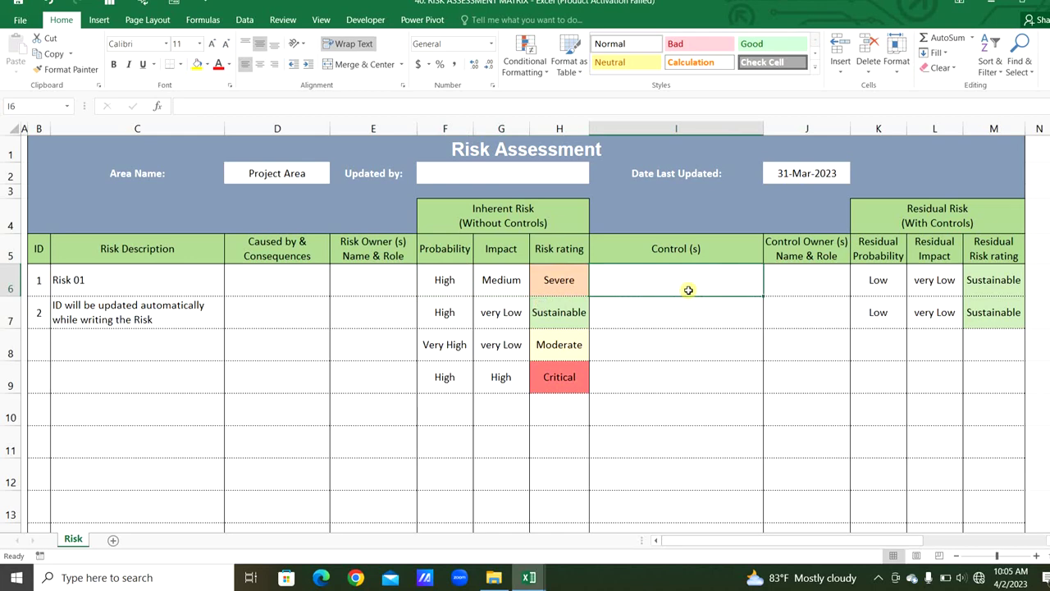
{"action": "left_click", "coordinate": [133, 277]}
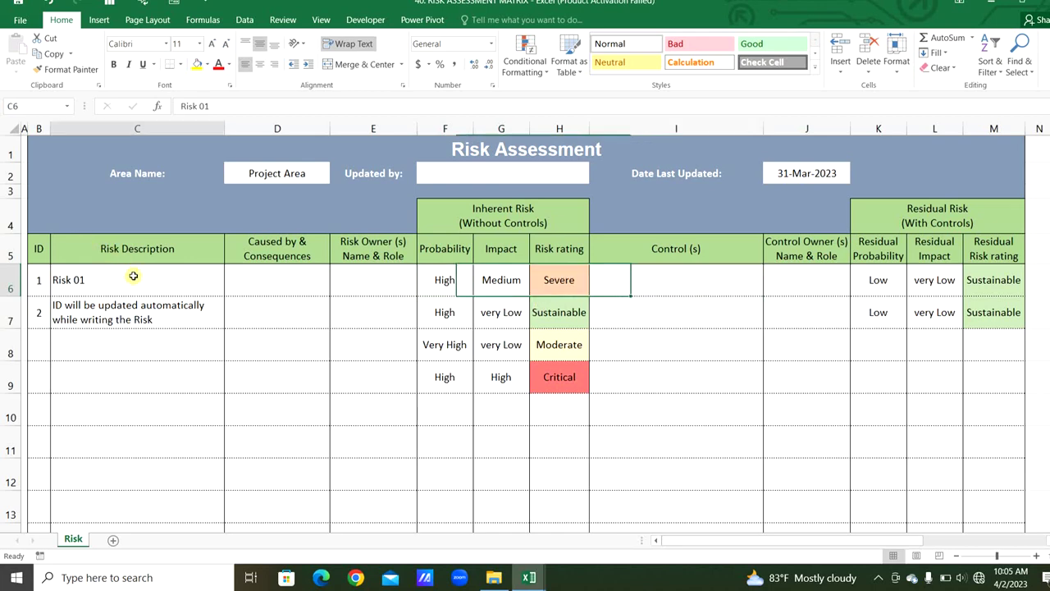
{"action": "left_click", "coordinate": [817, 276]}
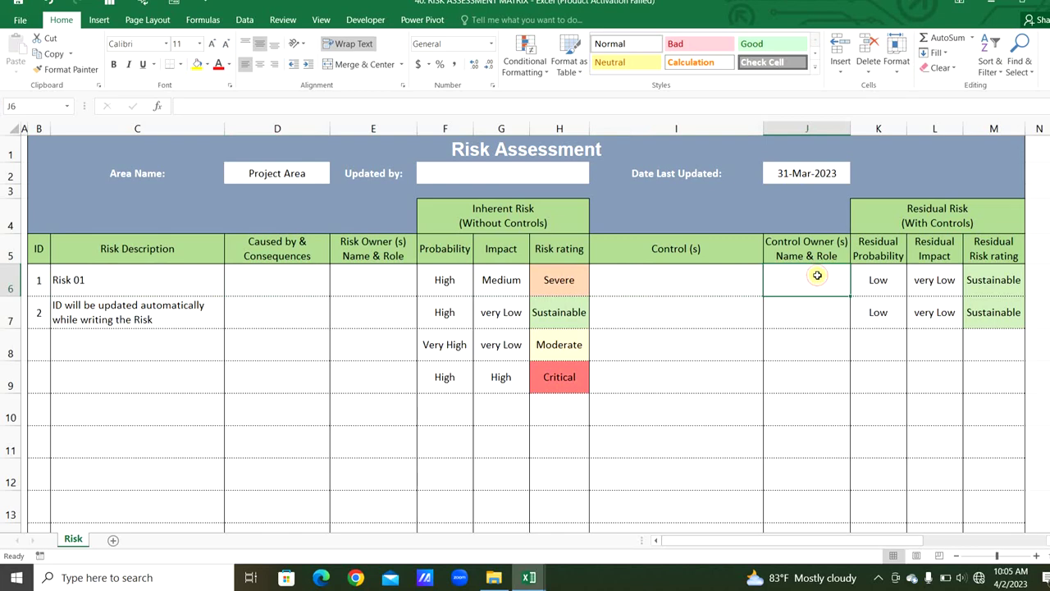
{"action": "left_click_drag", "start_coordinate": [818, 276], "coordinate": [832, 364]}
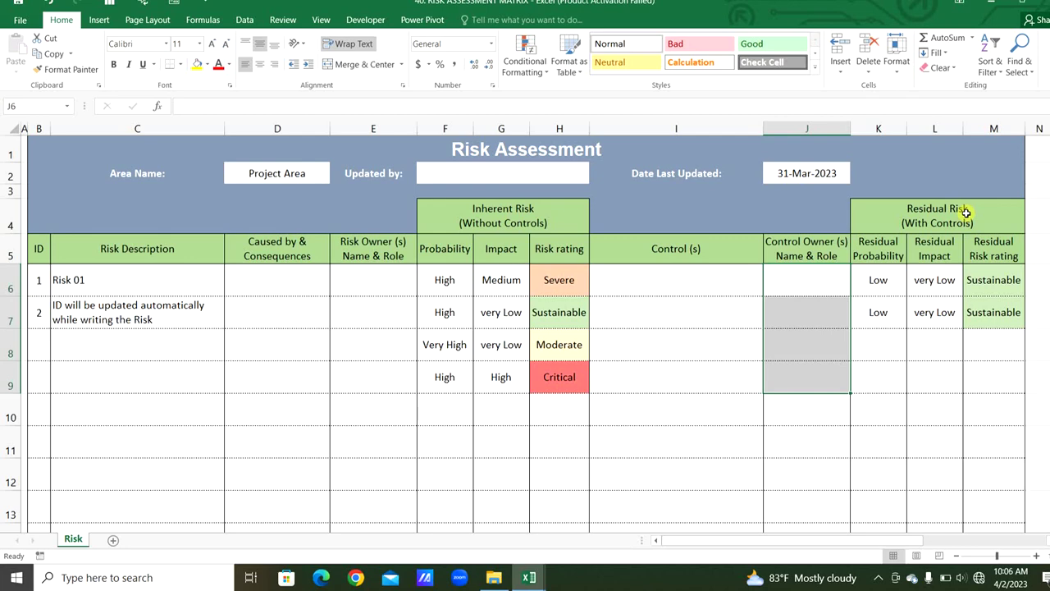
- Review the Residual Probability and Residual Impact dropdown options and the Residual Risk rating column under Residual Risk (With Controls)
{"action": "left_click", "coordinate": [967, 213]}
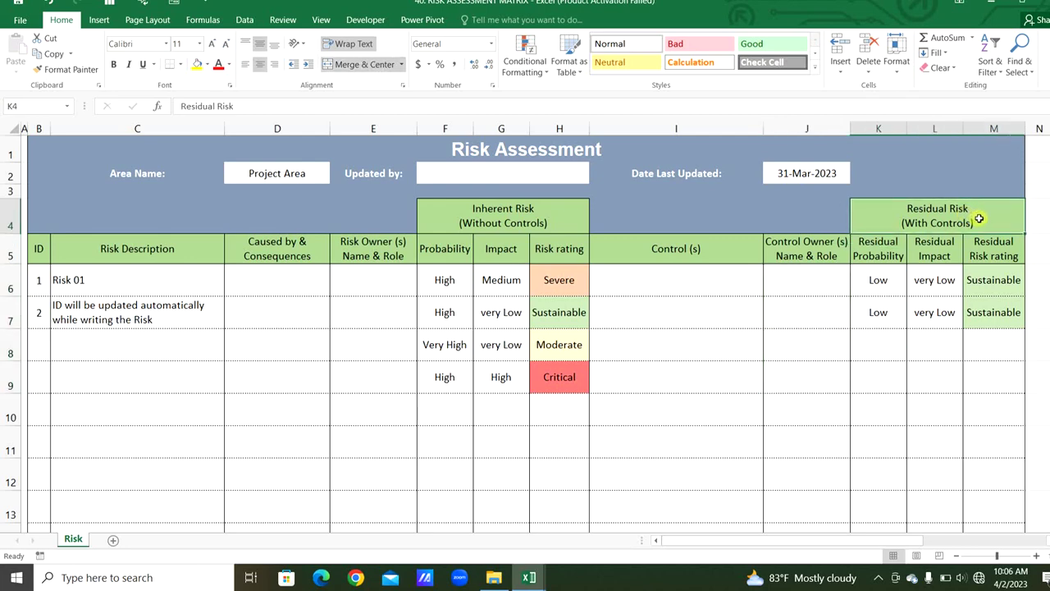
{"action": "left_click_drag", "start_coordinate": [896, 248], "coordinate": [925, 251]}
{"action": "left_click", "coordinate": [905, 279]}
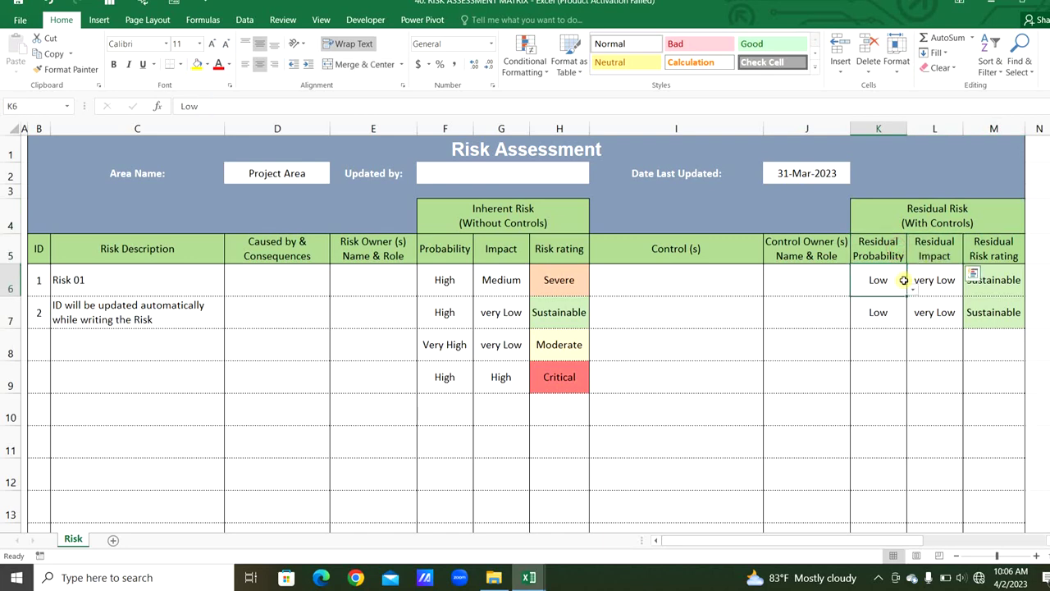
{"action": "left_click", "coordinate": [913, 289]}
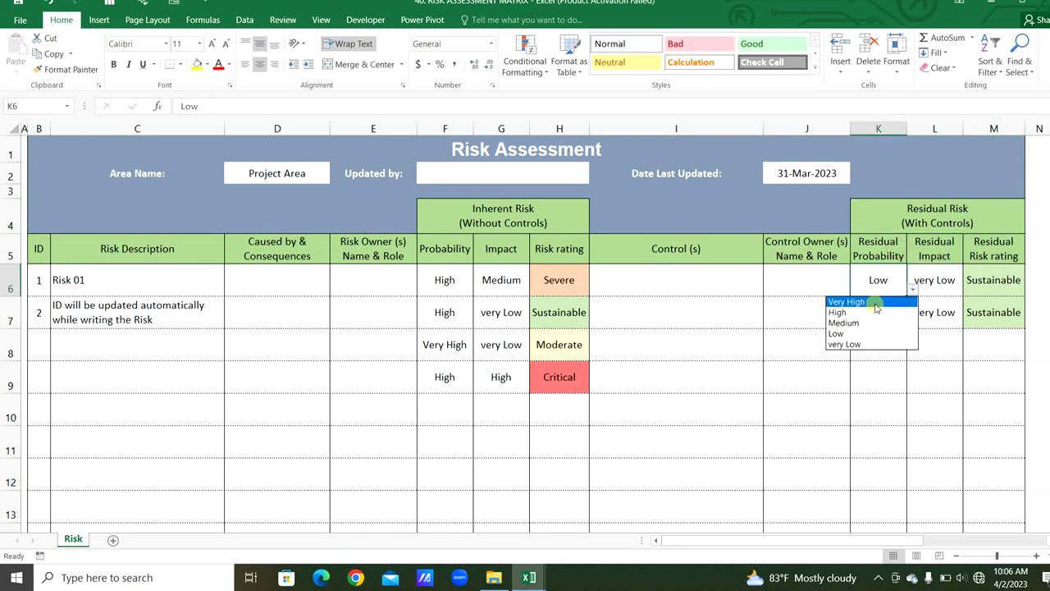
{"action": "left_click", "coordinate": [935, 280]}
{"action": "left_click", "coordinate": [969, 289]}
{"action": "left_click", "coordinate": [919, 344]}
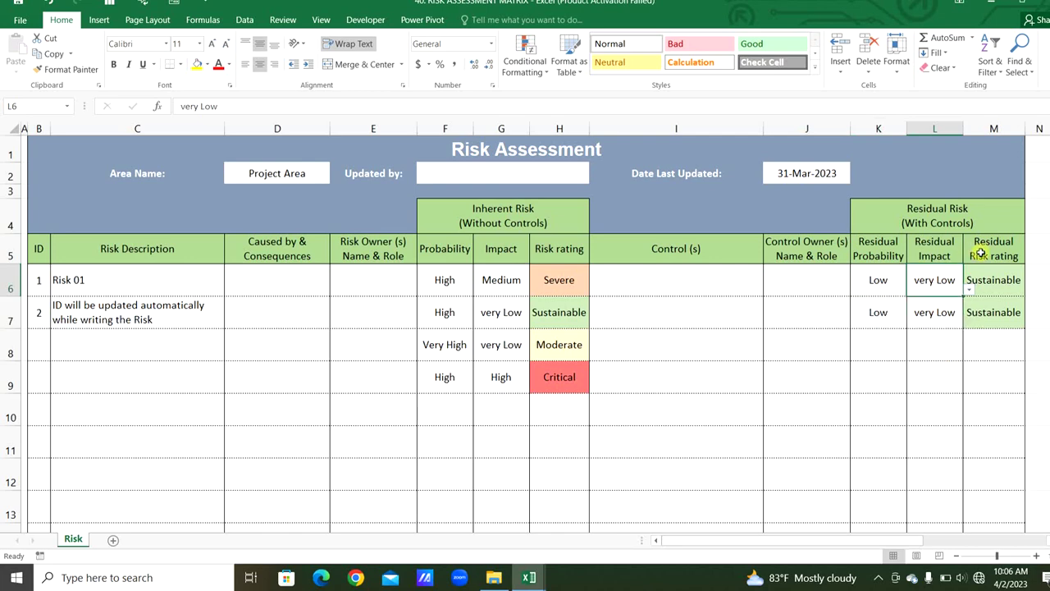
{"action": "left_click_drag", "start_coordinate": [990, 251], "coordinate": [1001, 371]}
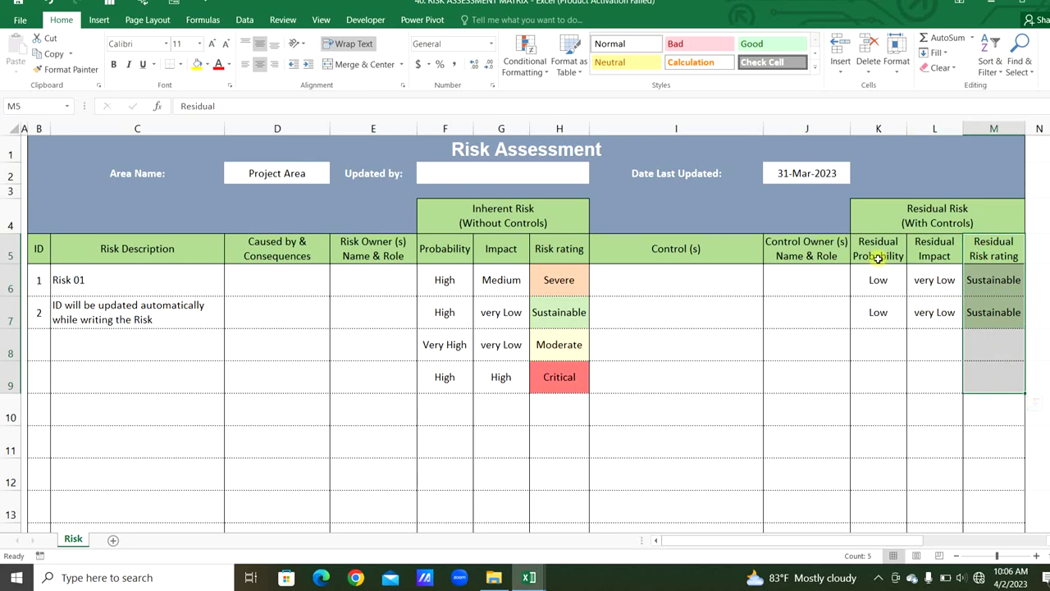
{"action": "left_click_drag", "start_coordinate": [878, 257], "coordinate": [932, 256]}
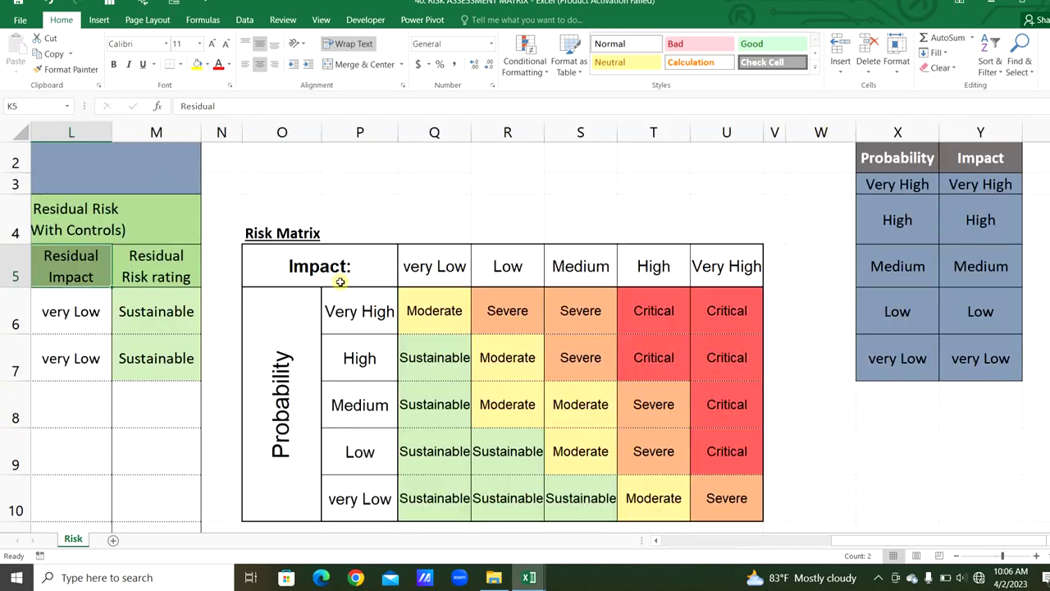
- Examine the Risk Matrix axes and the formula in cell Q14 of the Inherent Risk Matrix (before Controls)
{"action": "left_click", "coordinate": [309, 399]}
{"action": "left_click", "coordinate": [361, 271]}
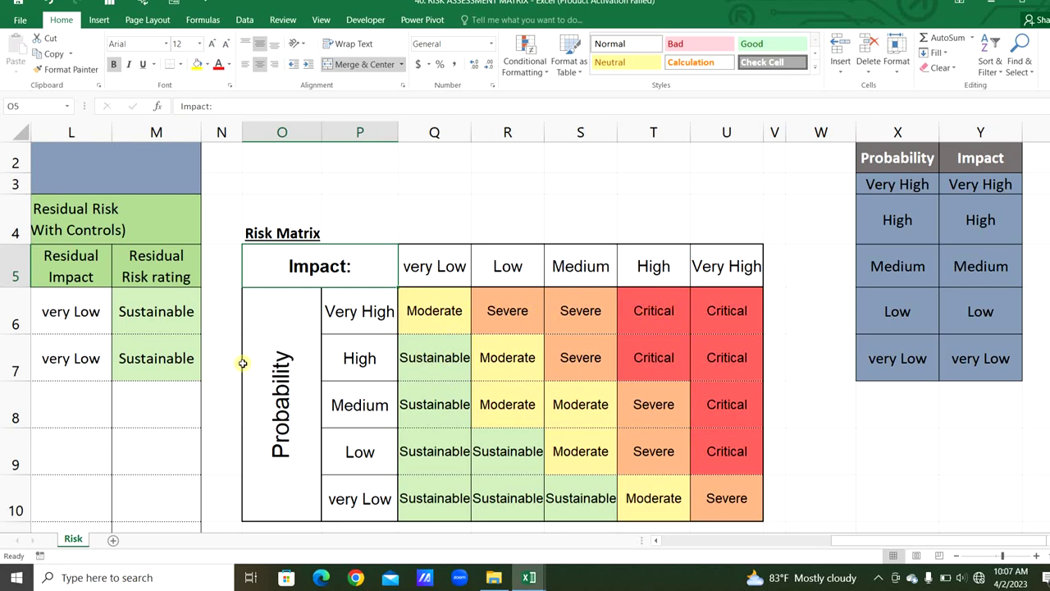
{"action": "scroll", "coordinate": [484, 406], "scroll_direction": "down", "scroll_amount": 3}
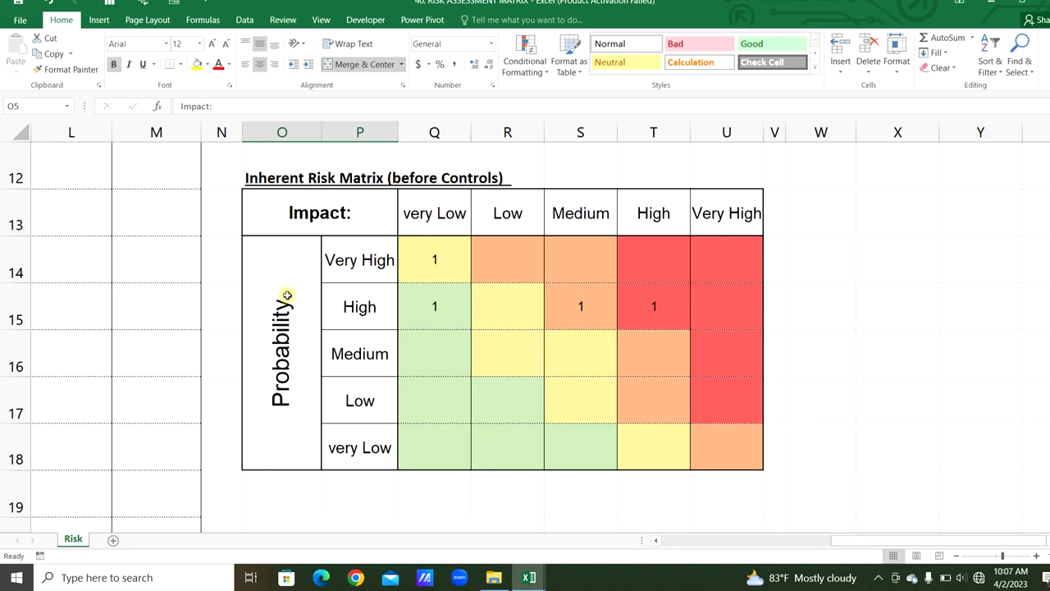
{"action": "left_click", "coordinate": [427, 251]}
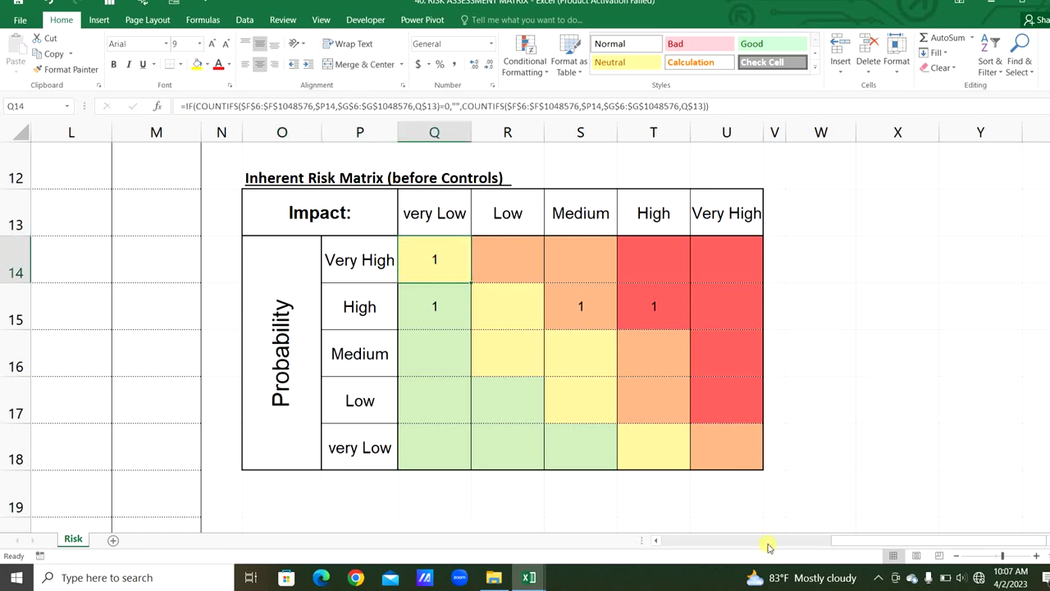
- Compare the register's inherent Probability and Impact entries with the Inherent Risk Matrix (before Controls)
{"action": "scroll", "coordinate": [778, 541], "scroll_direction": "left", "scroll_amount": 5}
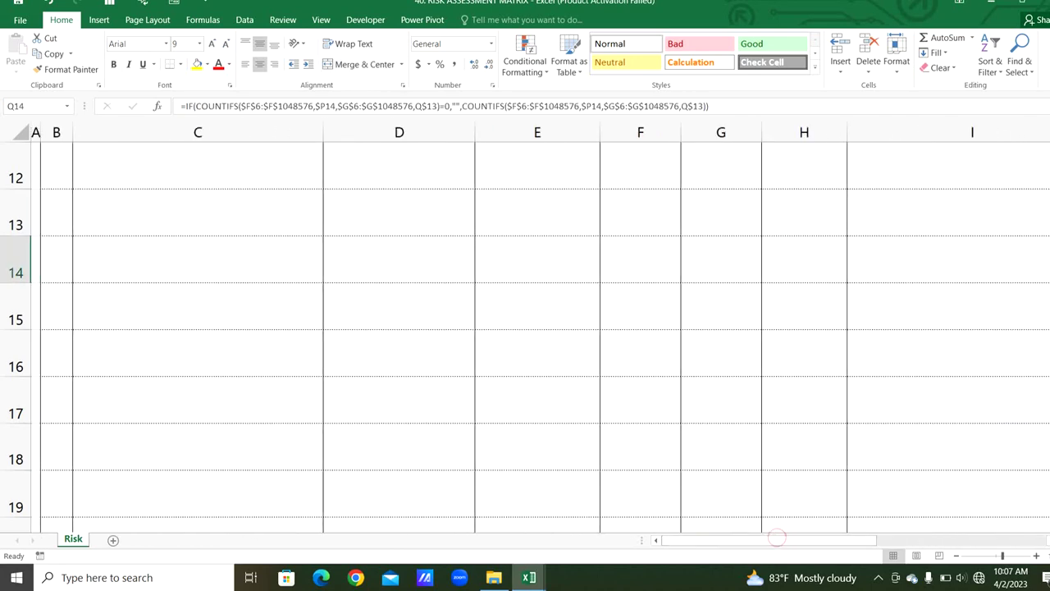
{"action": "scroll", "coordinate": [977, 208], "scroll_direction": "up", "scroll_amount": 3}
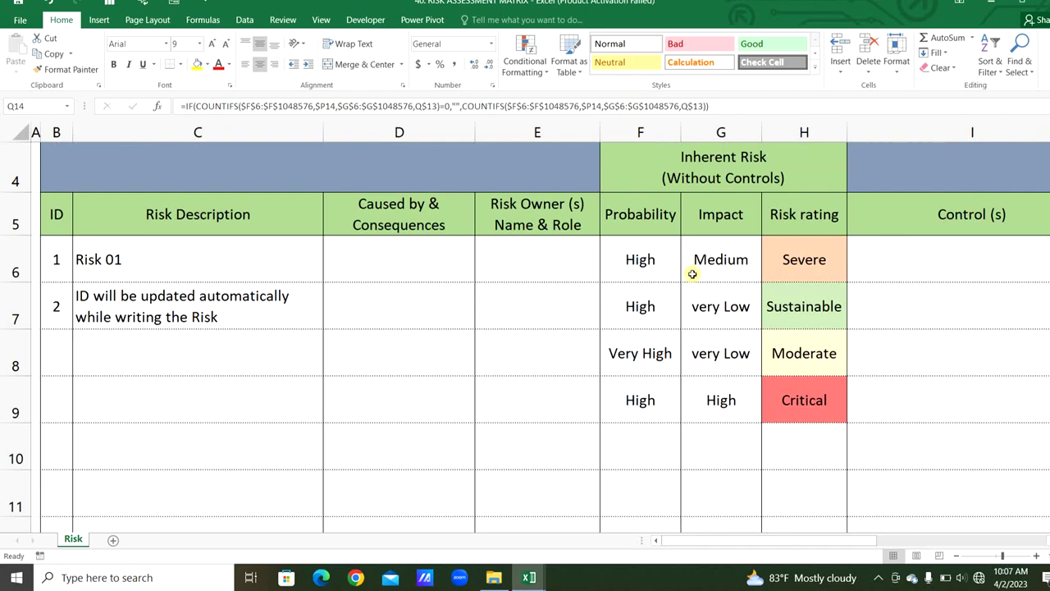
{"action": "left_click", "coordinate": [661, 263]}
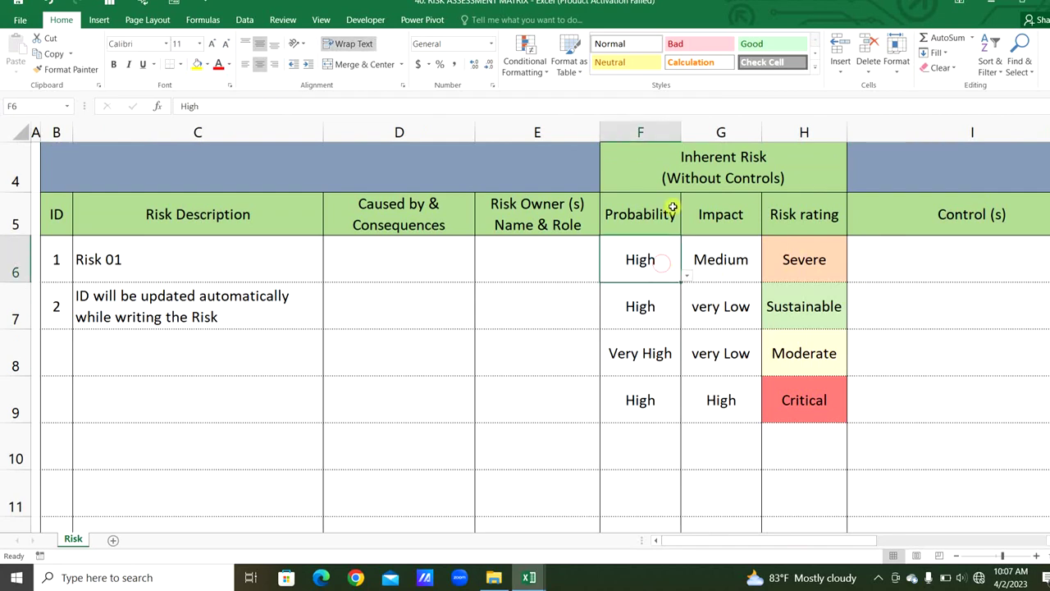
{"action": "left_click", "coordinate": [721, 221]}
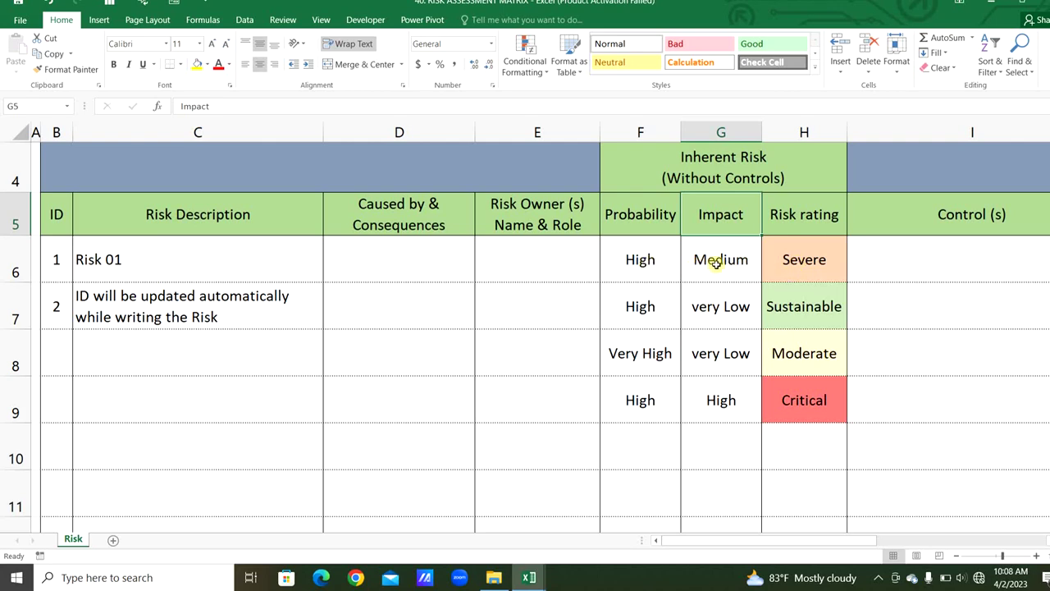
{"action": "left_click_drag", "start_coordinate": [798, 544], "coordinate": [976, 543]}
{"action": "scroll", "coordinate": [386, 261], "scroll_direction": "down", "scroll_amount": 3}
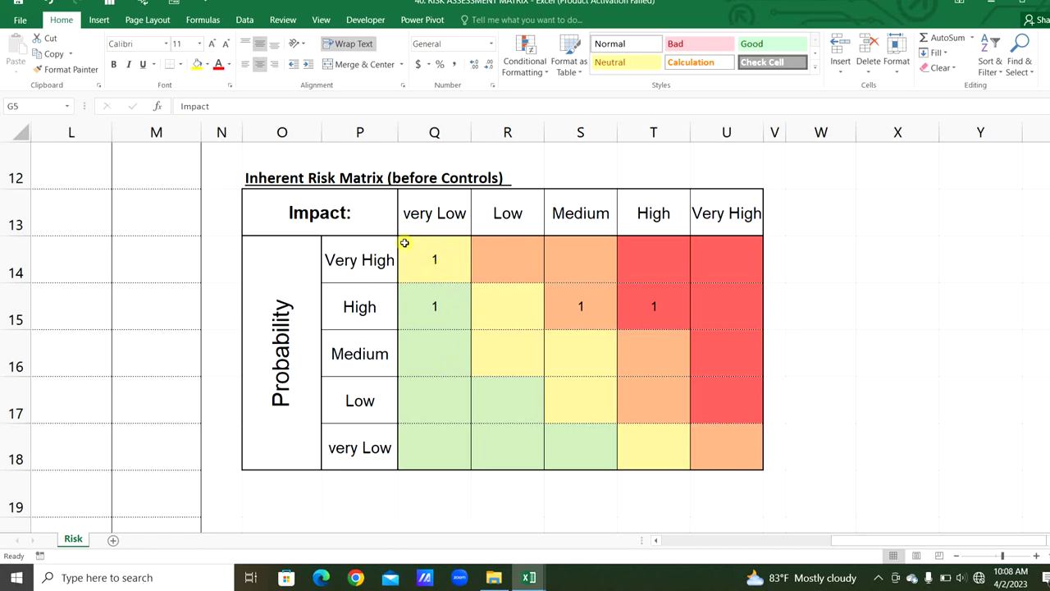
- Look over the Residual Risk Matrix (after Controls), the Probability and Impact lists and the residual risk columns
{"action": "scroll", "coordinate": [516, 277], "scroll_direction": "down", "scroll_amount": 3}
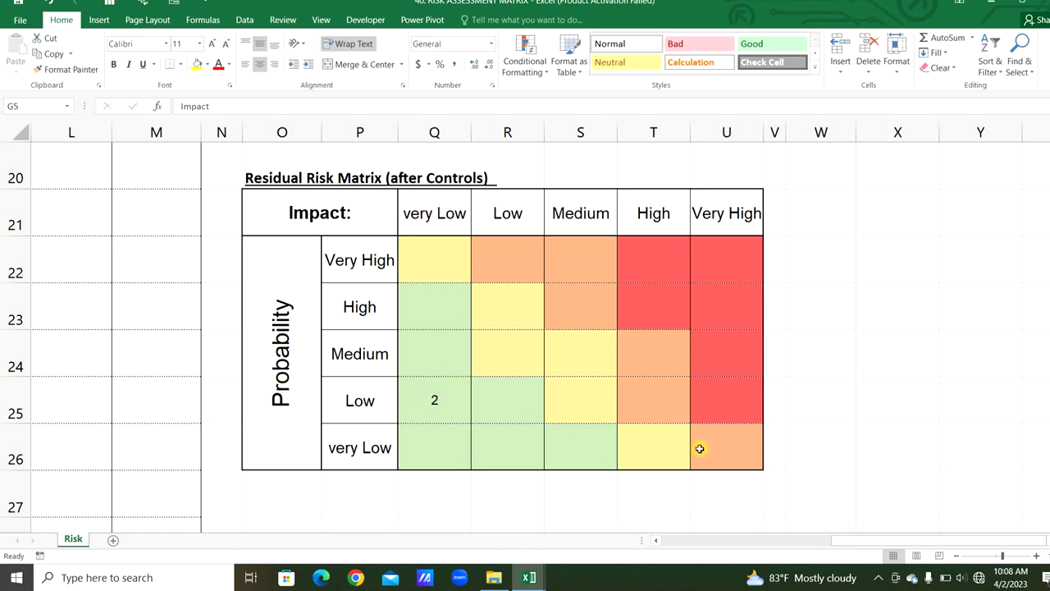
{"action": "left_click", "coordinate": [809, 543]}
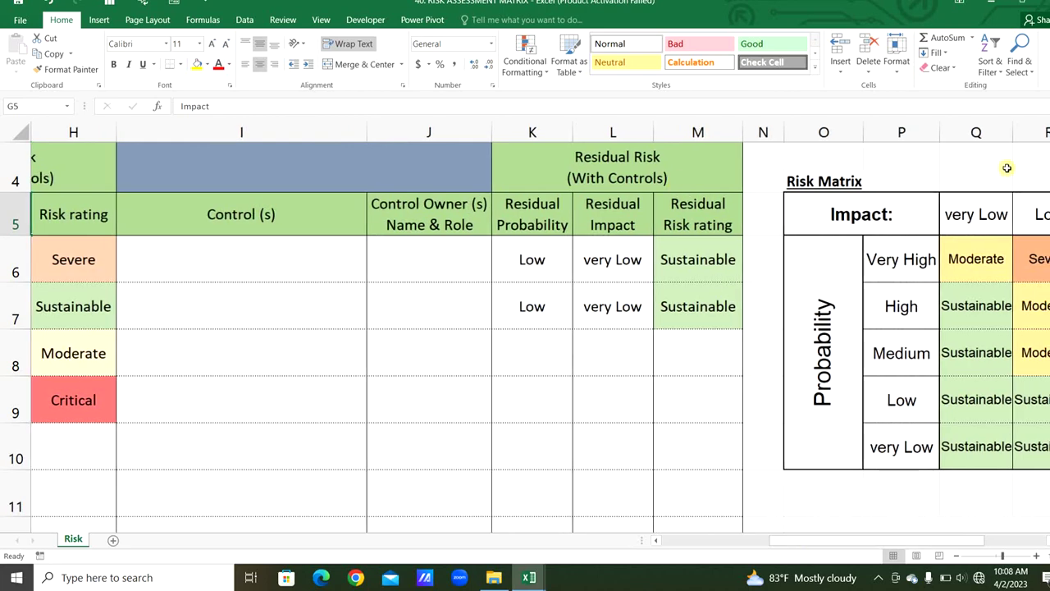
{"action": "scroll", "coordinate": [647, 364], "scroll_direction": "up", "scroll_amount": 1}
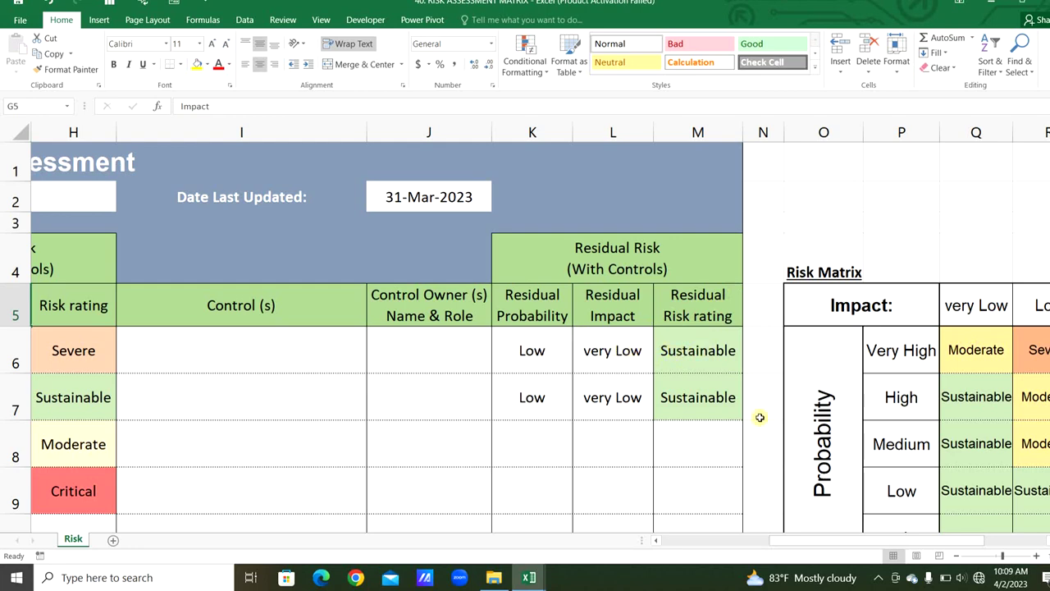
{"action": "left_click_drag", "start_coordinate": [904, 540], "coordinate": [1032, 542]}
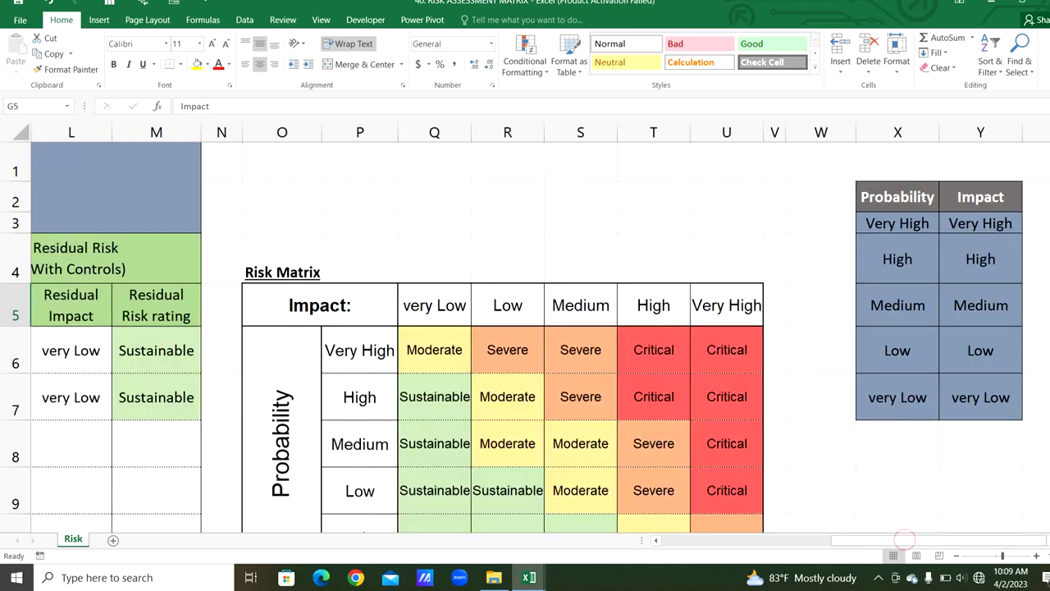
{"action": "scroll", "coordinate": [540, 266], "scroll_direction": "down", "scroll_amount": 8}
{"action": "scroll", "coordinate": [540, 267], "scroll_direction": "up", "scroll_amount": 2}
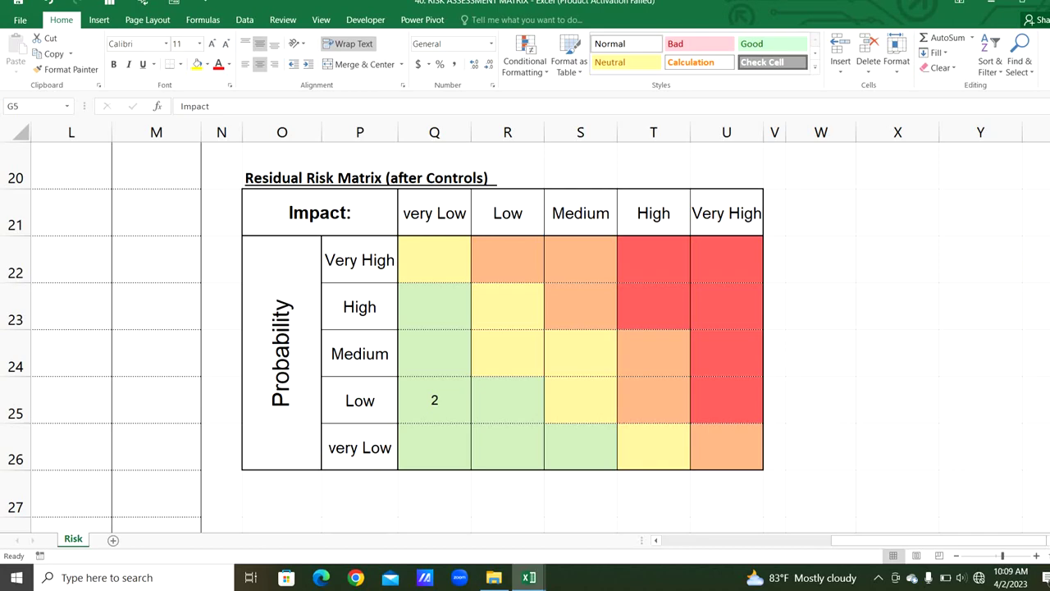
{"action": "left_click_drag", "start_coordinate": [1047, 441], "coordinate": [1048, 315]}
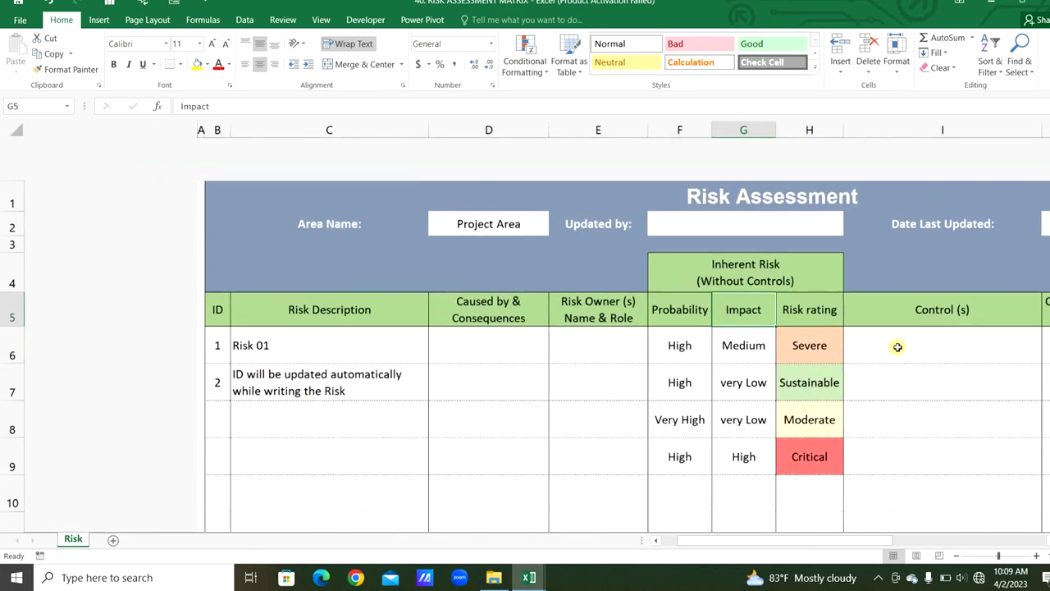
{"action": "scroll", "coordinate": [898, 353], "scroll_direction": "down", "scroll_amount": 1, "text": "ctrl"}
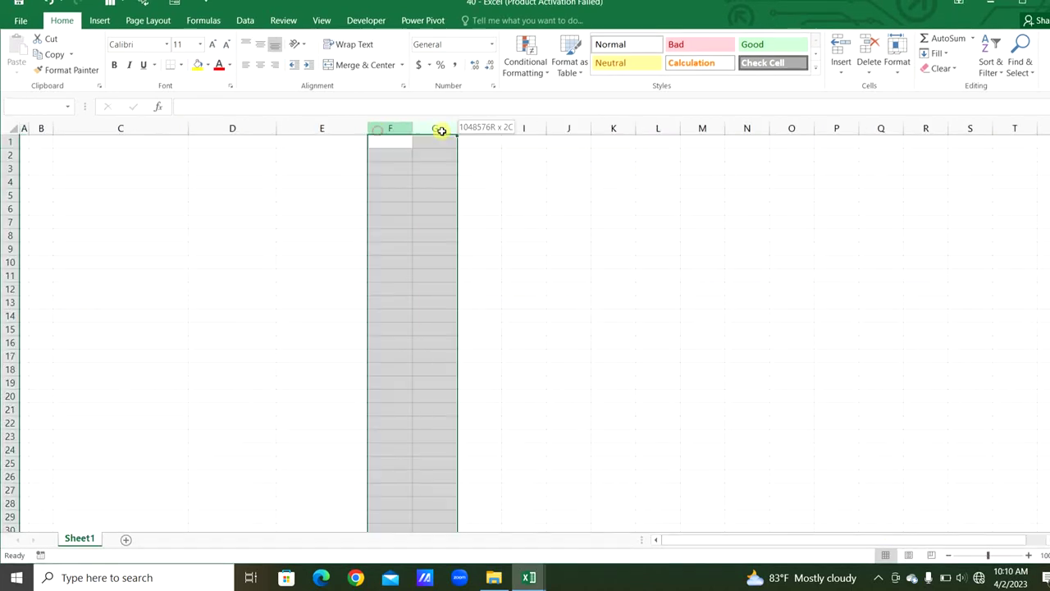
- Widen columns F to H, columns I to J and columns K to M, each group to its own equal width
{"action": "left_click_drag", "start_coordinate": [439, 129], "coordinate": [473, 134]}
{"action": "left_click", "coordinate": [571, 129]}
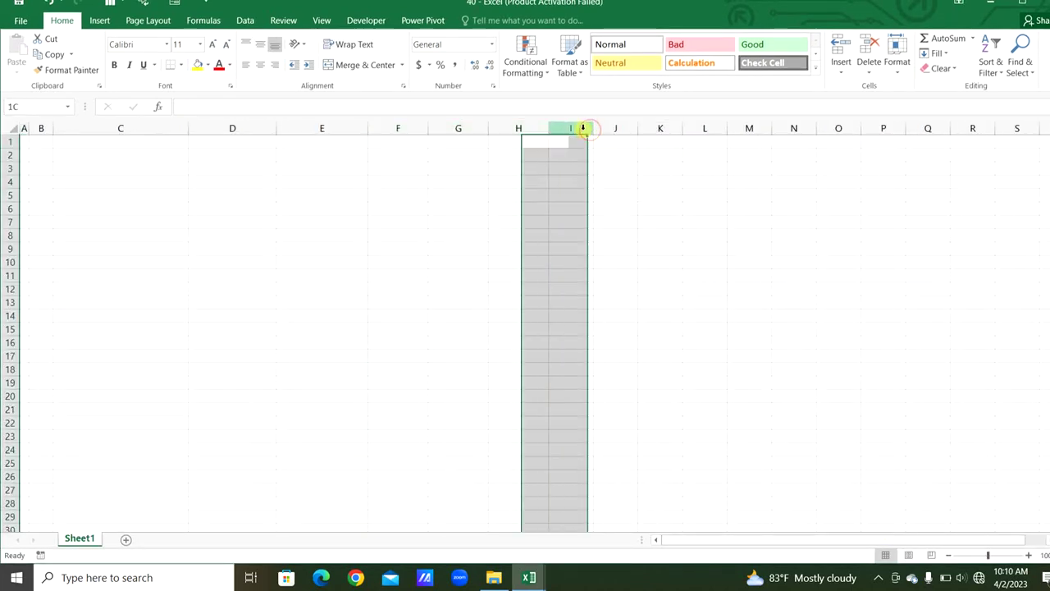
{"action": "left_click_drag", "start_coordinate": [593, 129], "coordinate": [868, 130]}
{"action": "left_click_drag", "start_coordinate": [845, 129], "coordinate": [866, 132]}
- Make row 1 taller, merge and centre B1:M1, and enter the vertically centred title Risk Assessment
{"action": "left_click_drag", "start_coordinate": [13, 148], "coordinate": [919, 141]}
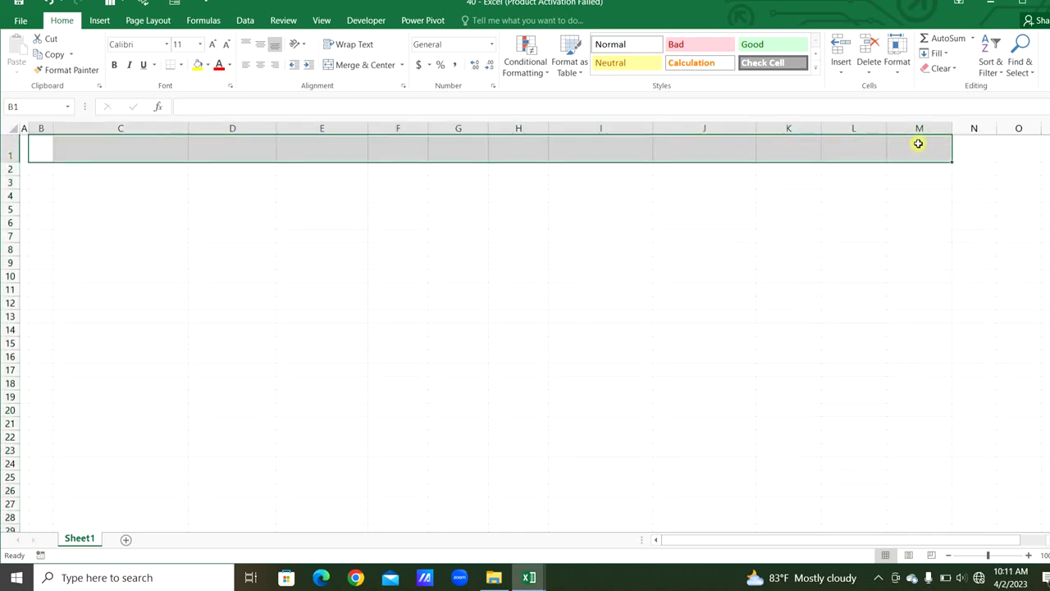
{"action": "left_click", "coordinate": [365, 65]}
{"action": "type", "text": "Risk Assessment"}
{"action": "key", "text": "ctrl+Return"}
{"action": "left_click", "coordinate": [260, 44]}
- Format the Risk Assessment title in bold 24-point Arial
{"action": "double_click", "coordinate": [213, 44]}
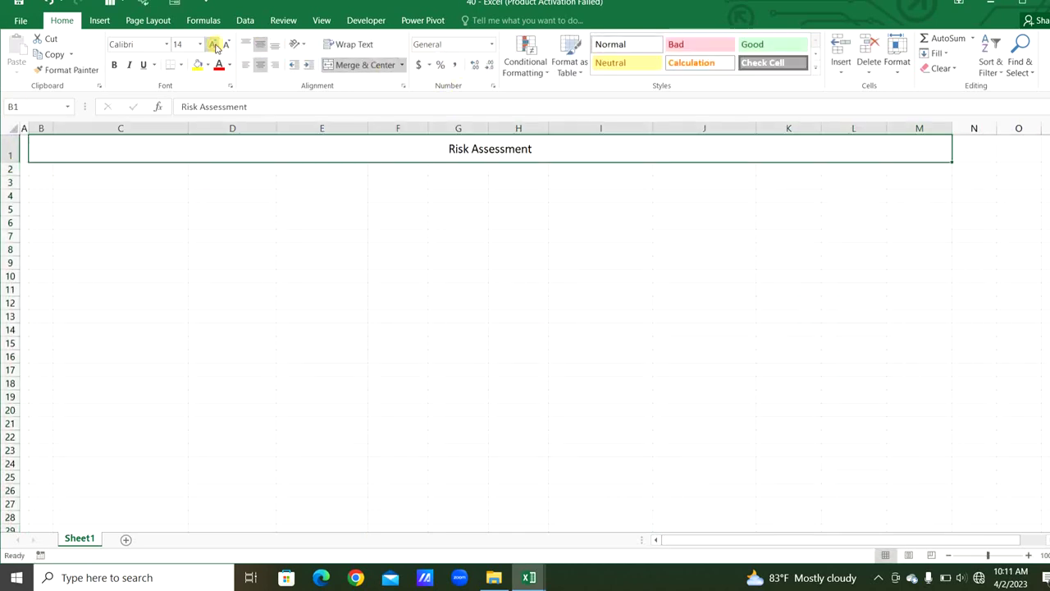
{"action": "triple_click", "coordinate": [213, 43]}
{"action": "double_click", "coordinate": [213, 43]}
{"action": "left_click", "coordinate": [140, 43]}
{"action": "type", "text": "Arial"}
{"action": "key", "text": "Return"}
{"action": "key", "text": "ctrl+b"}
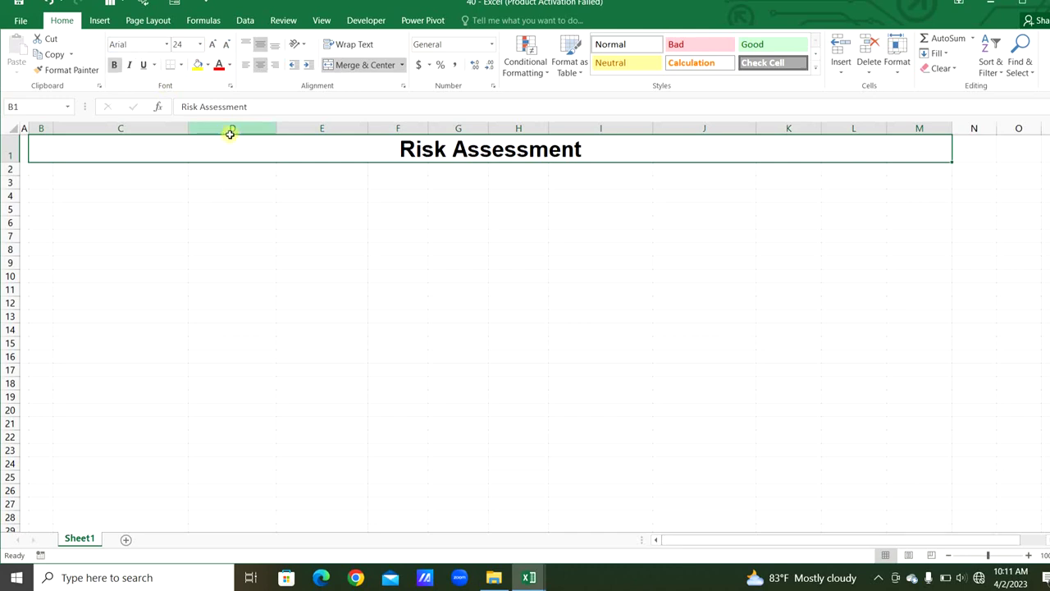
- Make row 2 taller and enter Area Name, Project Area and Updated by: in C2, D2 and E2
{"action": "left_click", "coordinate": [9, 181]}
{"action": "left_click", "coordinate": [9, 170]}
{"action": "left_click_drag", "start_coordinate": [10, 176], "coordinate": [9, 182]}
{"action": "left_click", "coordinate": [155, 172]}
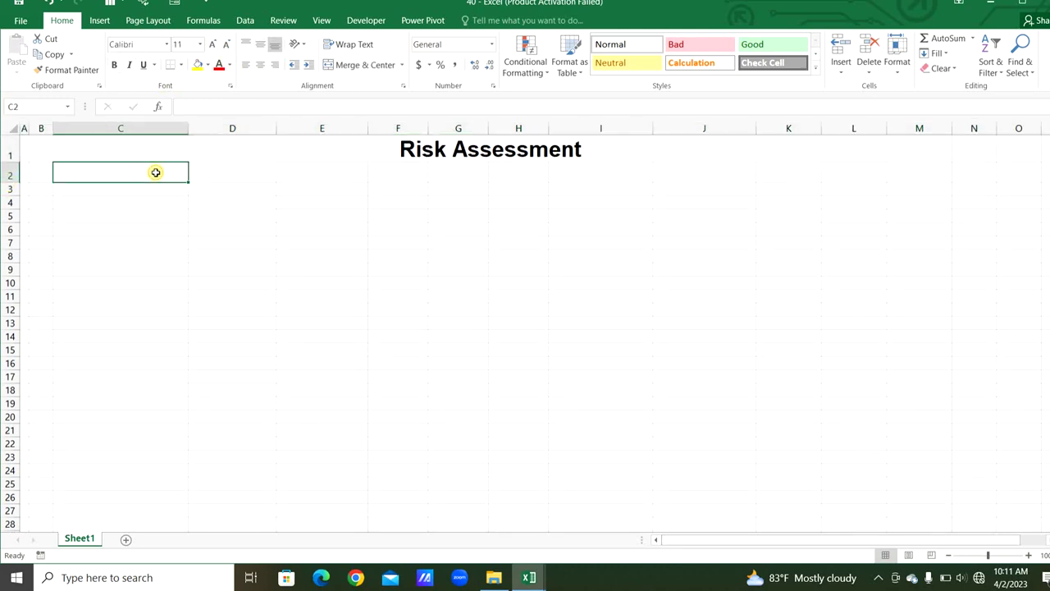
{"action": "type", "text": "Area Name"}
{"action": "key", "text": "Tab"}
{"action": "type", "text": "Project Area"}
{"action": "key", "text": "Tab"}
{"action": "type", "text": "Updated by:"}
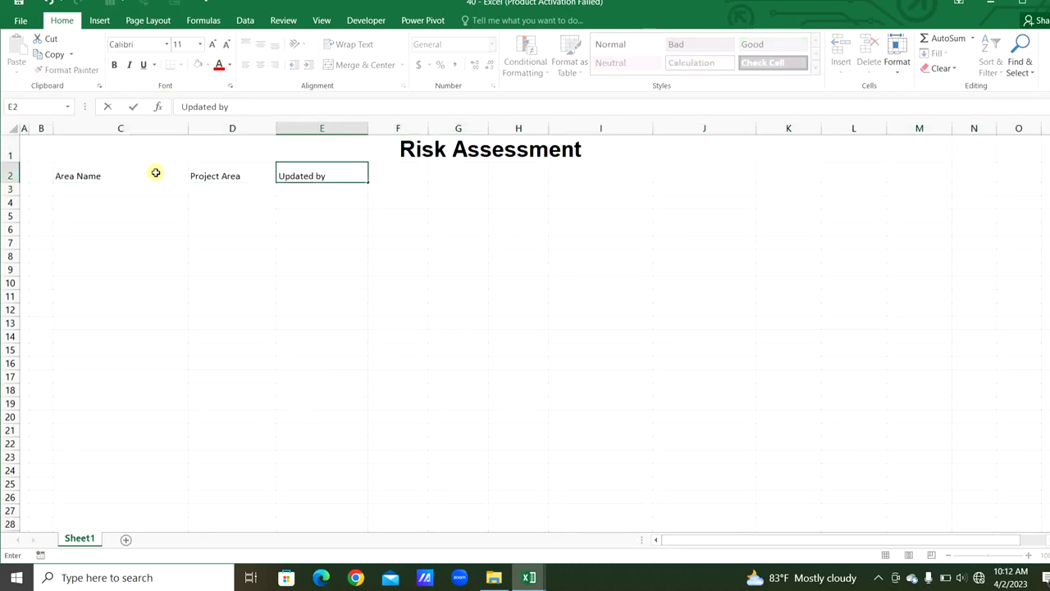
{"action": "key", "text": "Tab"}
- Merge F2:H2, enter Date Last Updated: in I2 and insert the current date in J2
{"action": "left_click_drag", "start_coordinate": [398, 173], "coordinate": [508, 173]}
{"action": "left_click", "coordinate": [361, 69]}
{"action": "key", "text": "Tab"}
{"action": "type", "text": "Date Last Updated:"}
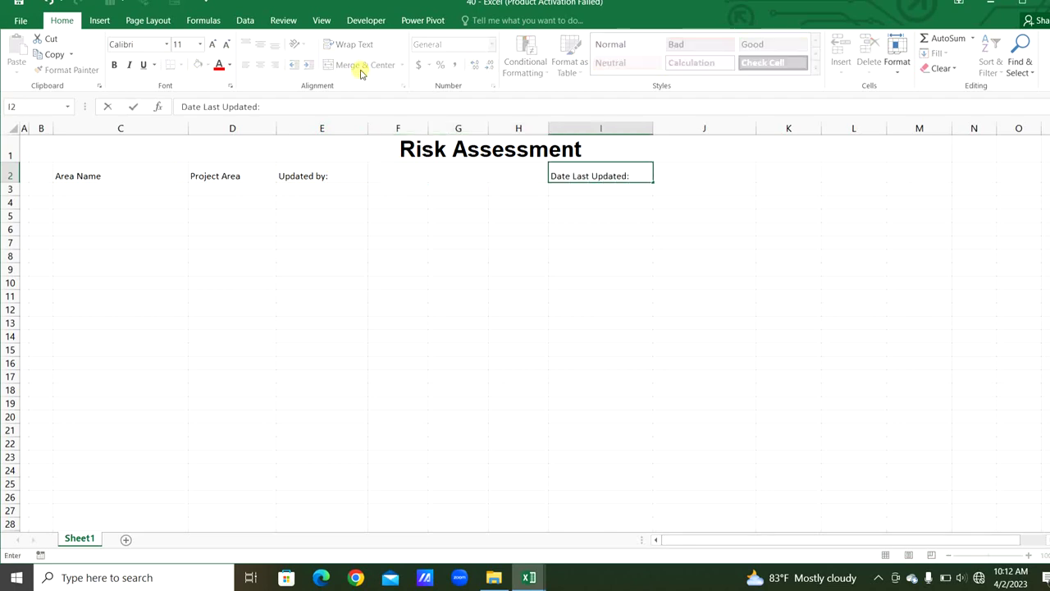
{"action": "key", "text": "Tab"}
{"action": "key", "text": "ctrl+semicolon"}
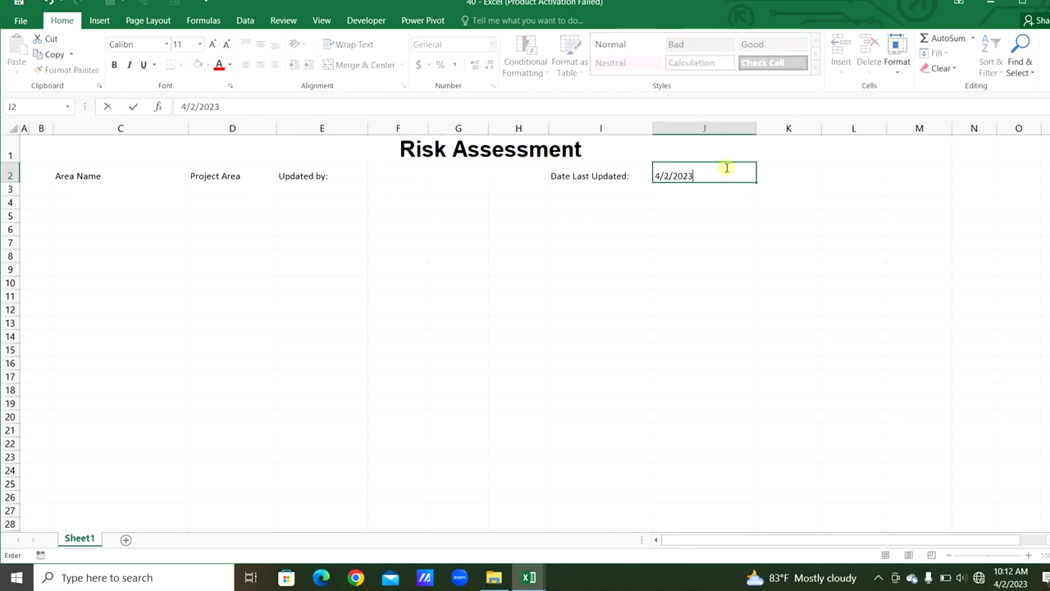
{"action": "key", "text": "Return"}
- Apply the custom number format dd-mmm-yyyy to the date in J2
{"action": "key", "text": "ctrl+1"}
{"action": "left_click_drag", "start_coordinate": [720, 150], "coordinate": [715, 223]}
{"action": "key", "text": "Escape"}
{"action": "left_click", "coordinate": [727, 175]}
{"action": "key", "text": "ctrl+1"}
{"action": "left_click", "coordinate": [462, 388]}
{"action": "left_click_drag", "start_coordinate": [584, 326], "coordinate": [522, 329]}
{"action": "type", "text": "dd-mmm-yyyy"}
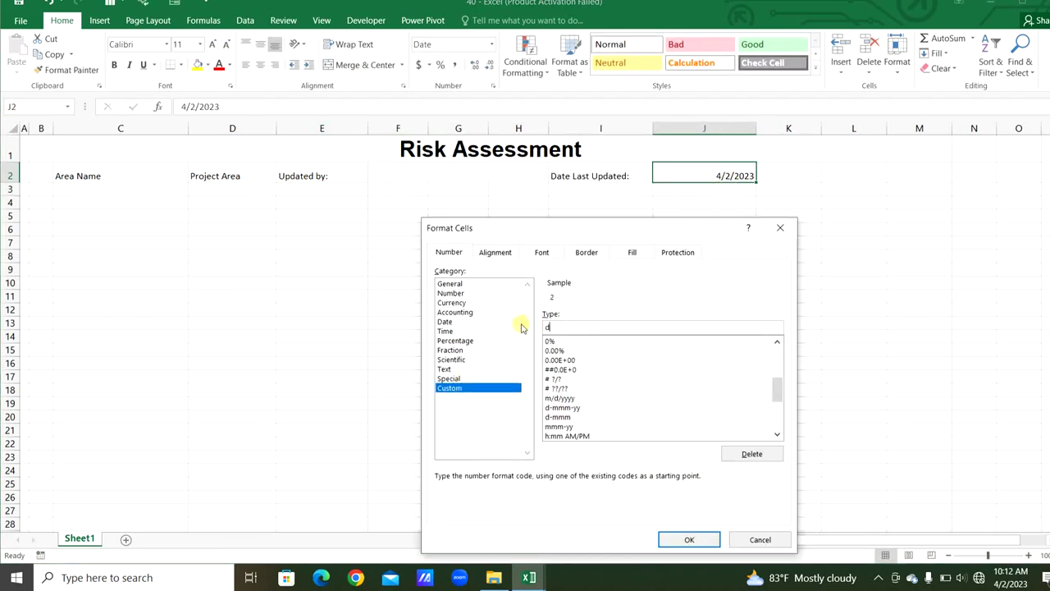
{"action": "key", "text": "Return"}
- Centre the contents of row 2 both vertically and horizontally
{"action": "left_click", "coordinate": [11, 174]}
{"action": "left_click", "coordinate": [260, 45]}
{"action": "left_click", "coordinate": [260, 64]}
{"action": "left_click", "coordinate": [298, 291]}
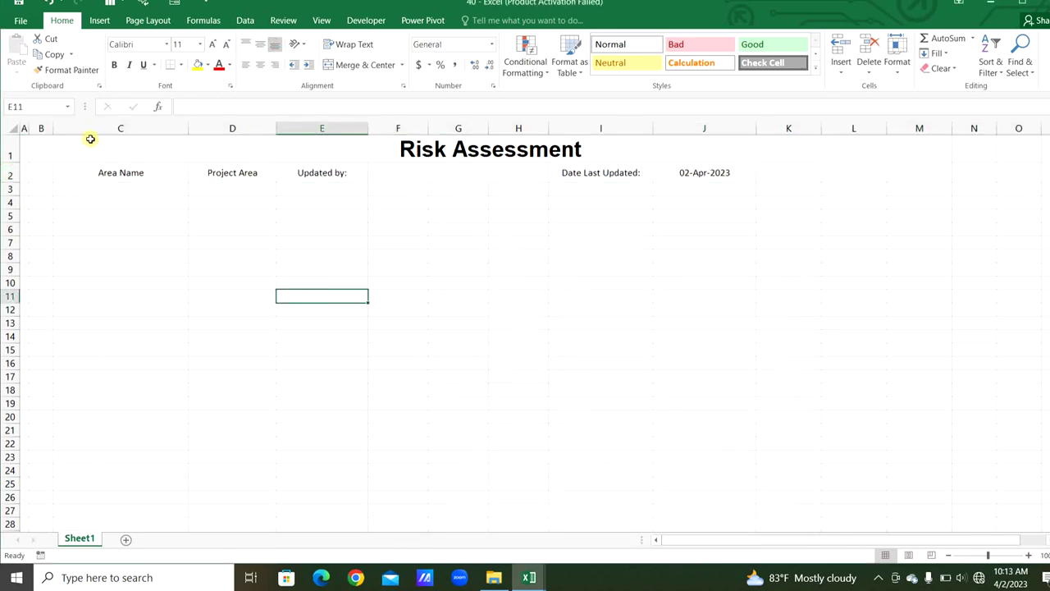
- Fill the header block B1:M4 with light blue
{"action": "left_click_drag", "start_coordinate": [90, 139], "coordinate": [927, 203]}
{"action": "left_click", "coordinate": [208, 64]}
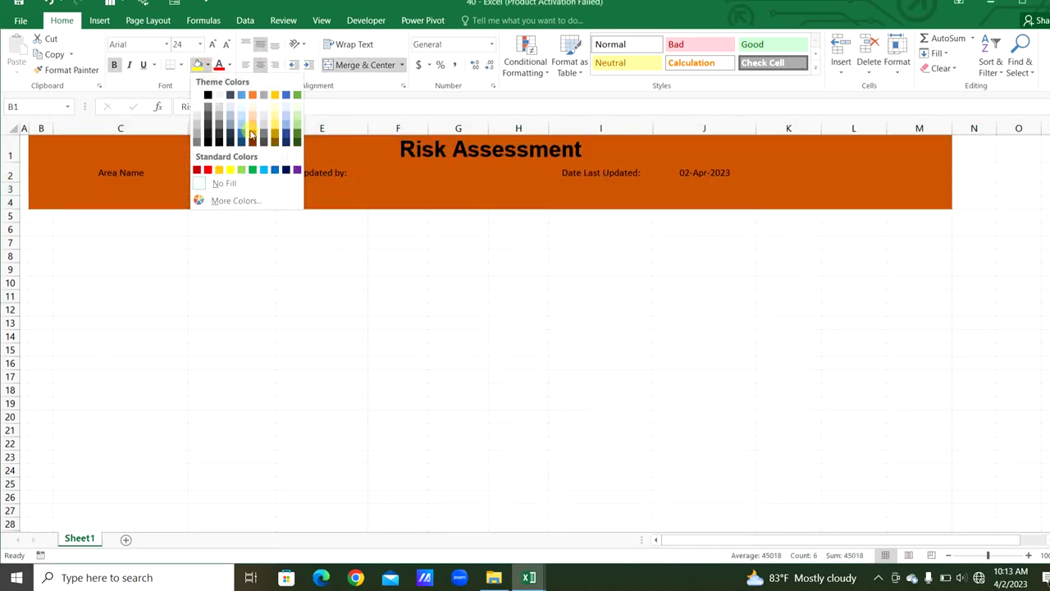
{"action": "left_click", "coordinate": [285, 122]}
- Add a colon to the Area Name label and set the labels in C2, E2 and I2 to a white font
{"action": "left_click", "coordinate": [140, 175]}
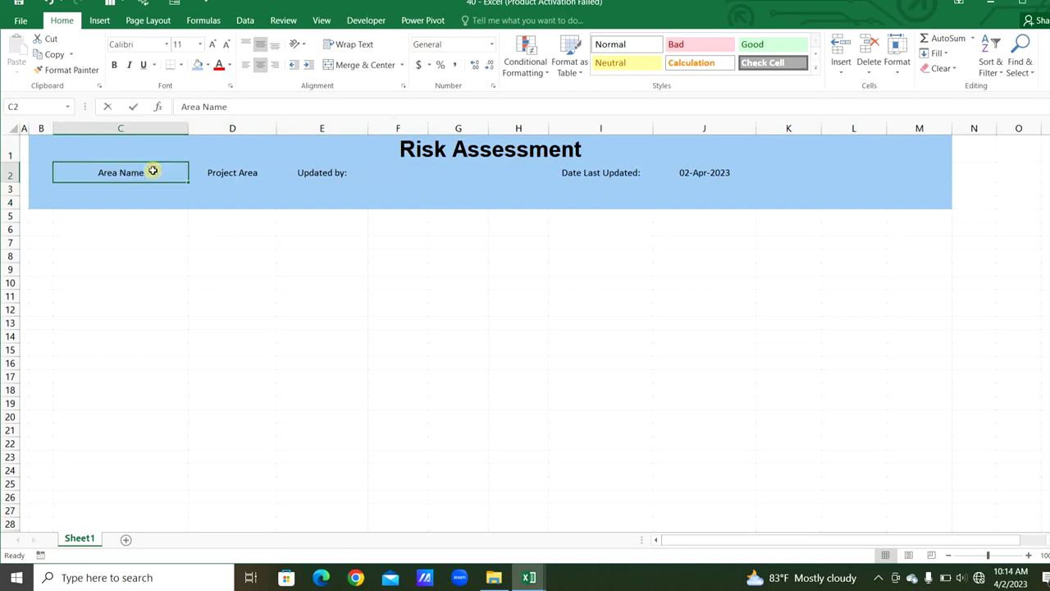
{"action": "type", "text": ":"}
{"action": "key", "text": "Return"}
{"action": "left_click", "coordinate": [152, 171]}
{"action": "left_click", "coordinate": [304, 173], "text": "ctrl"}
{"action": "left_click", "coordinate": [606, 177], "text": "ctrl"}
{"action": "left_click", "coordinate": [230, 64]}
{"action": "left_click", "coordinate": [221, 110]}
- Fill the entry cells D2, F2:H2 and J2 with white
{"action": "left_click", "coordinate": [232, 173]}
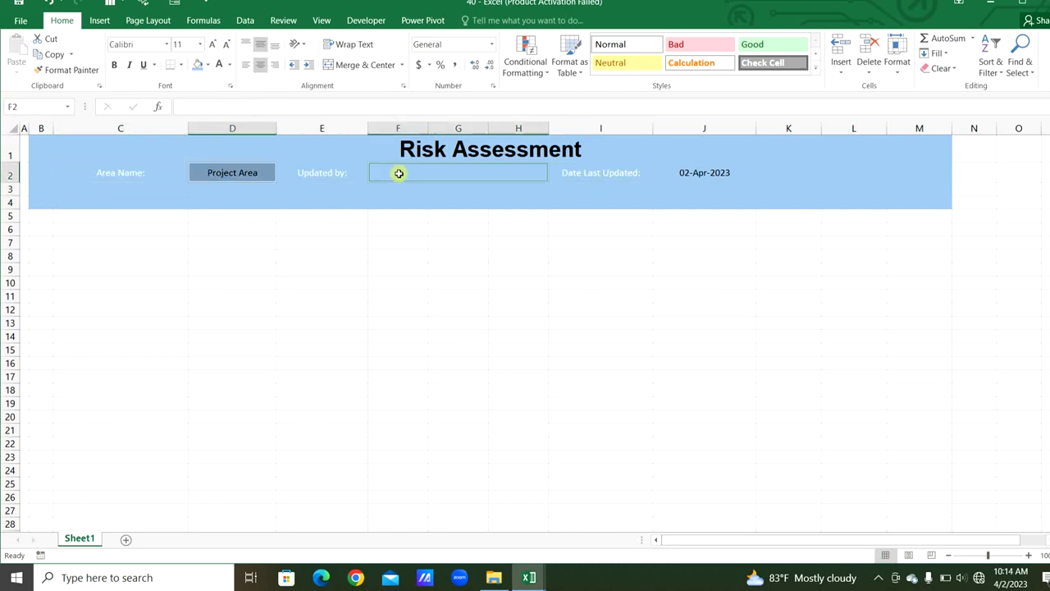
{"action": "left_click", "coordinate": [704, 172], "text": "ctrl"}
{"action": "left_click", "coordinate": [207, 65]}
{"action": "left_click", "coordinate": [197, 109]}
{"action": "left_click", "coordinate": [310, 247]}
- Make the labels in C2, E2 and I2 bold and set the font of C2:J2 to Arial
{"action": "left_click", "coordinate": [146, 176]}
{"action": "left_click", "coordinate": [321, 174], "text": "ctrl"}
{"action": "left_click", "coordinate": [624, 175], "text": "ctrl"}
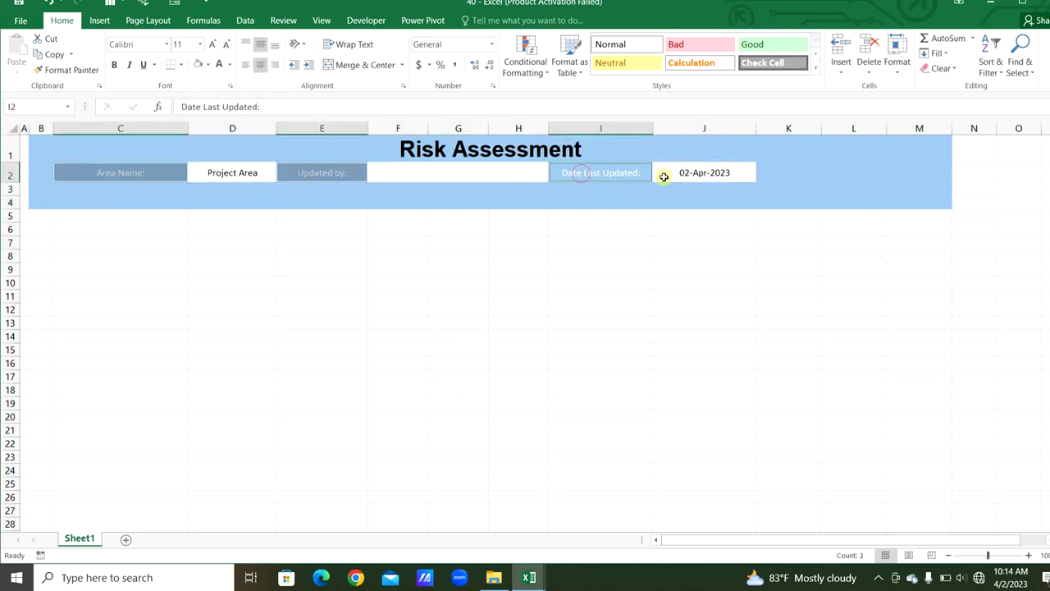
{"action": "key", "text": "ctrl+b"}
{"action": "left_click_drag", "start_coordinate": [95, 181], "coordinate": [681, 173]}
{"action": "left_click", "coordinate": [153, 43]}
{"action": "type", "text": "Arial"}
{"action": "left_click", "coordinate": [132, 256]}
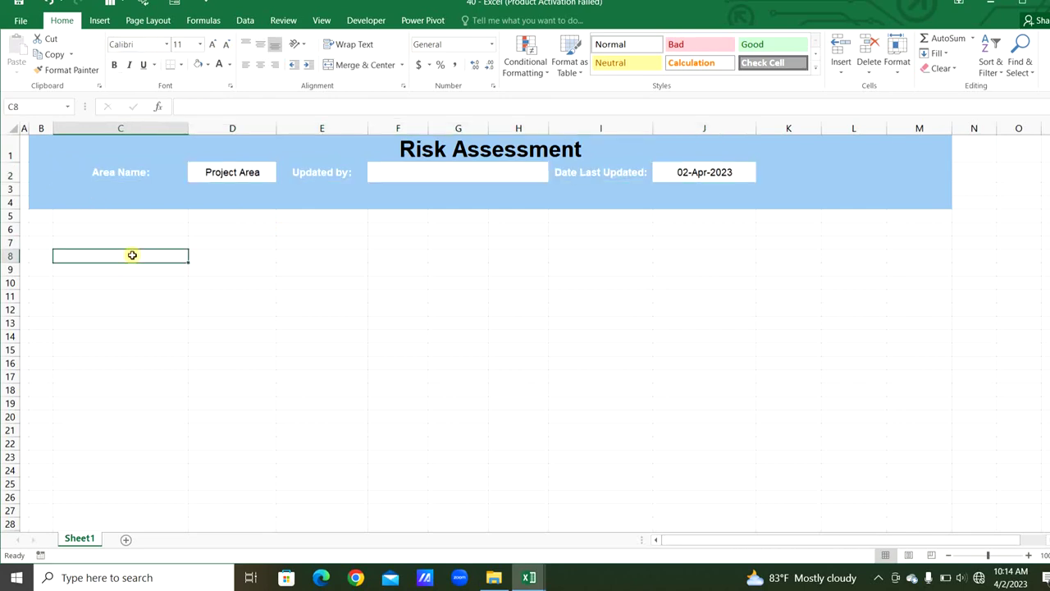
- Make row 5 taller with centred, wrapped text and enter ID, Risk Description and Caused by & Consequences in B5, C5 and D5
{"action": "left_click", "coordinate": [38, 215]}
{"action": "left_click_drag", "start_coordinate": [10, 222], "coordinate": [915, 226]}
{"action": "type", "text": "ID"}
{"action": "key", "text": "Tab"}
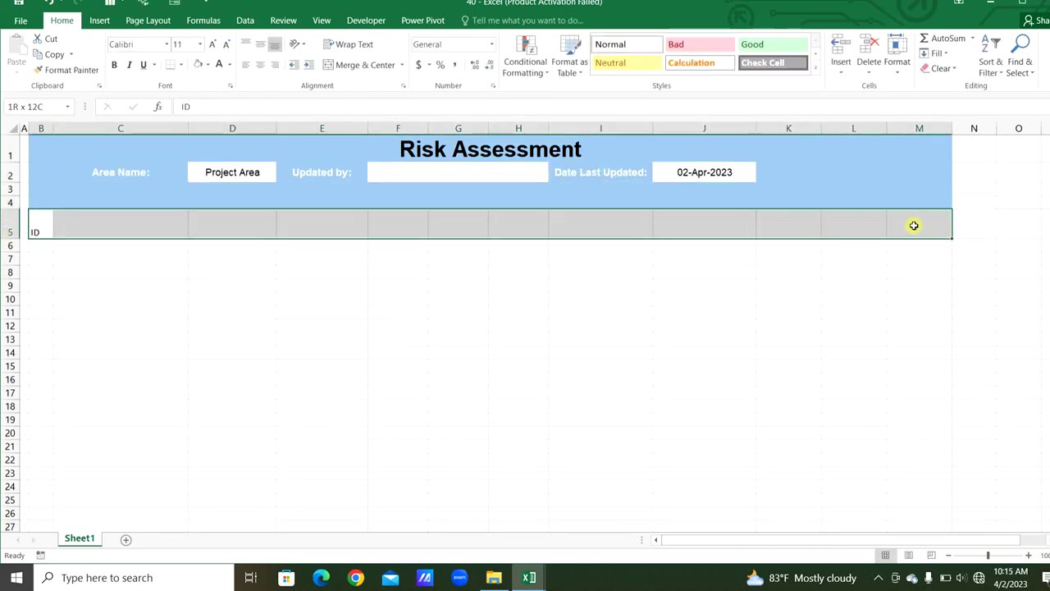
{"action": "left_click", "coordinate": [134, 223]}
{"action": "type", "text": "Risk Description"}
{"action": "key", "text": "Tab"}
{"action": "type", "text": "Ca"}
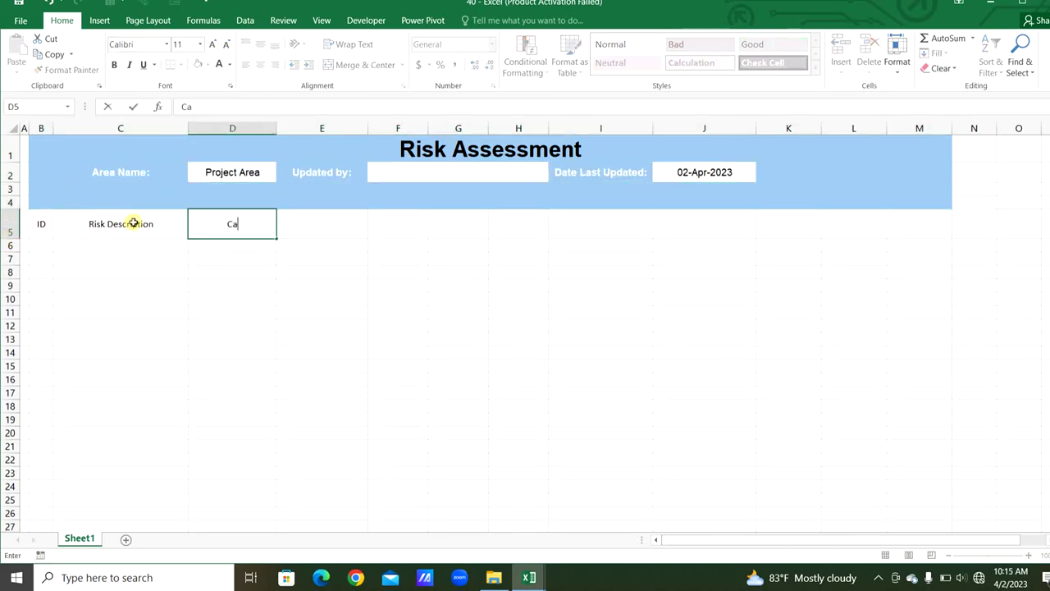
{"action": "type", "text": "used by & Consequence"}
{"action": "key", "text": "Return"}
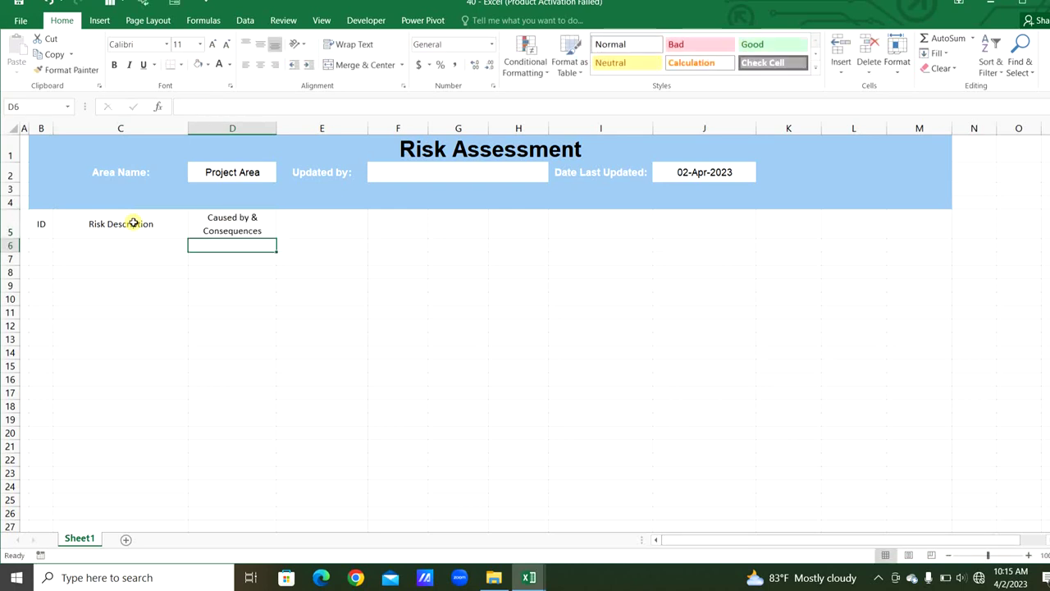
- Enter the two-line header Risk Owner (s) / Name & Role in E5
{"action": "key", "text": "Up"}
{"action": "key", "text": "Right"}
{"action": "type", "text": "Risk "}
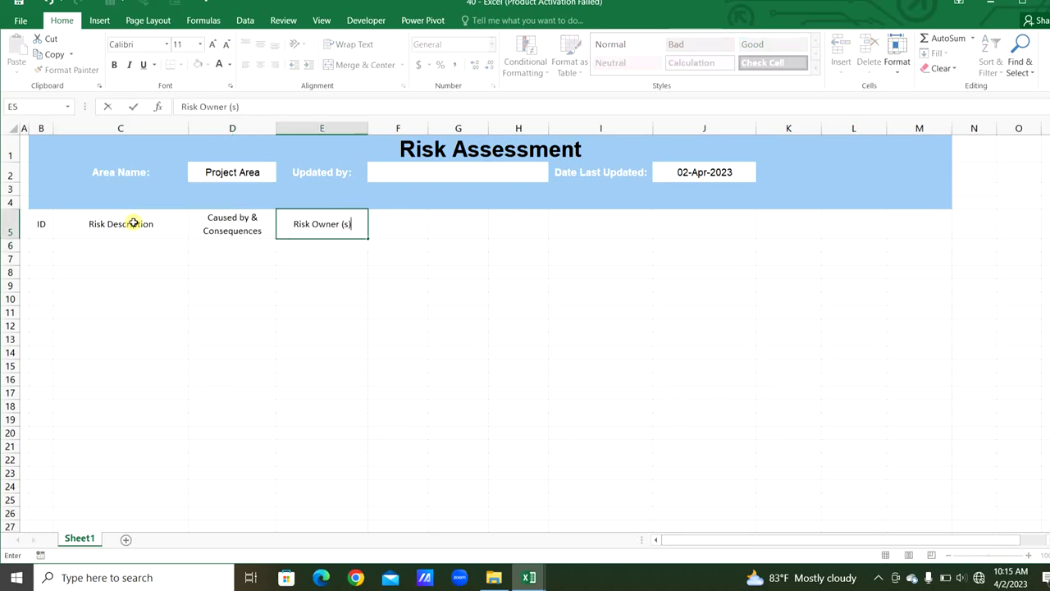
{"action": "type", "text": "Owner (s)"}
{"action": "key", "text": "alt+Return"}
{"action": "type", "text": "Name & Role"}
{"action": "key", "text": "Tab"}
- Enter the heading Inherent Risk in F4, merge and centre it across F4:H4, and make row 4 taller
{"action": "left_click_drag", "start_coordinate": [379, 203], "coordinate": [512, 205]}
{"action": "type", "text": "Inheren"}
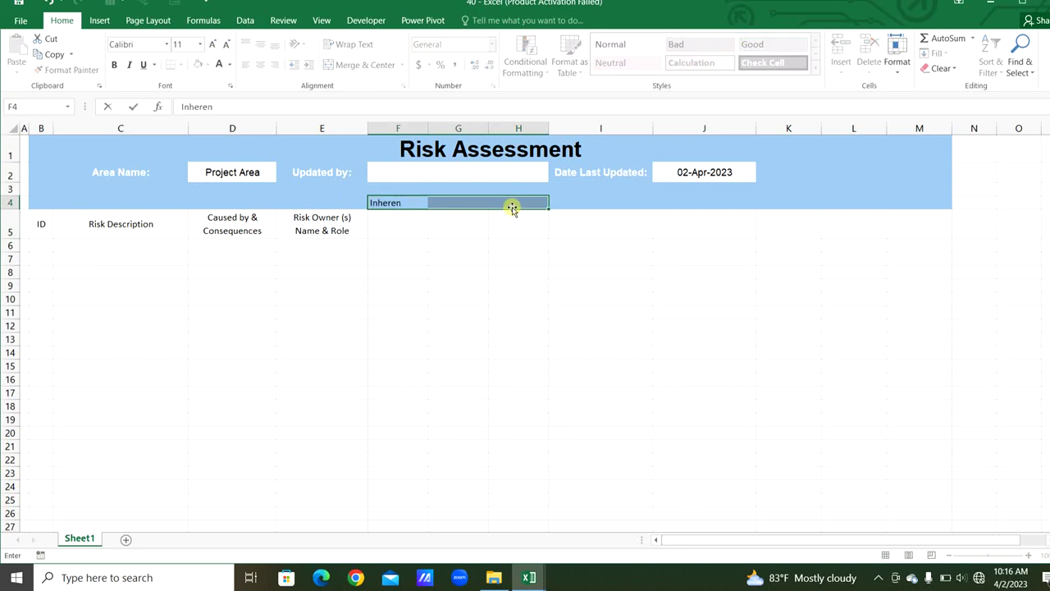
{"action": "key", "text": "Return"}
{"action": "left_click", "coordinate": [365, 64]}
{"action": "left_click_drag", "start_coordinate": [10, 209], "coordinate": [10, 216]}
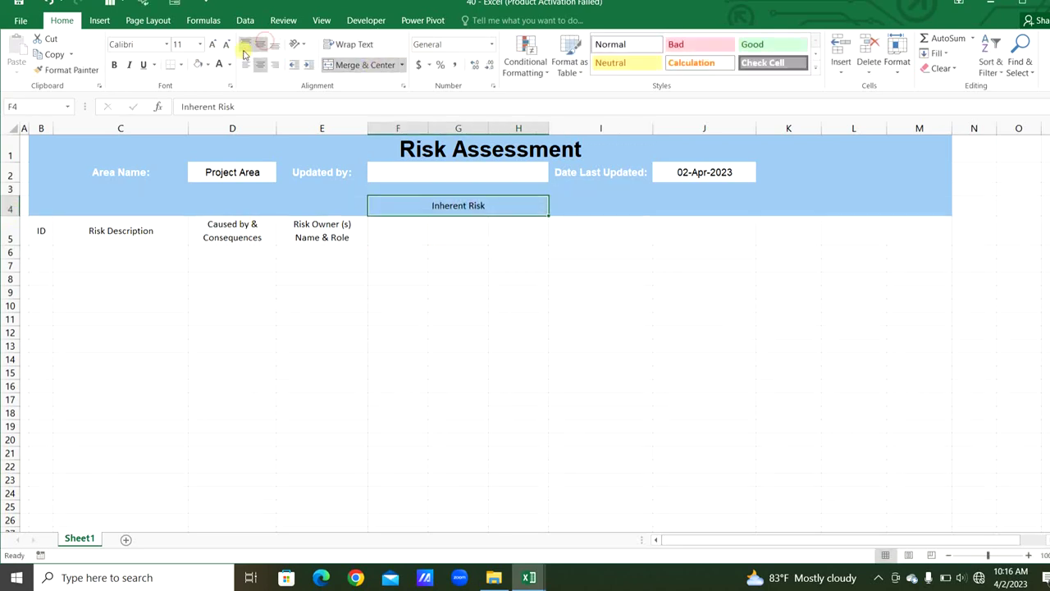
- Add (Without Controls) as a second line to the Inherent Risk heading, set in bold white 12-point Arial, and enlarge row 4 to fit
{"action": "double_click", "coordinate": [509, 205]}
{"action": "key", "text": "alt+Return"}
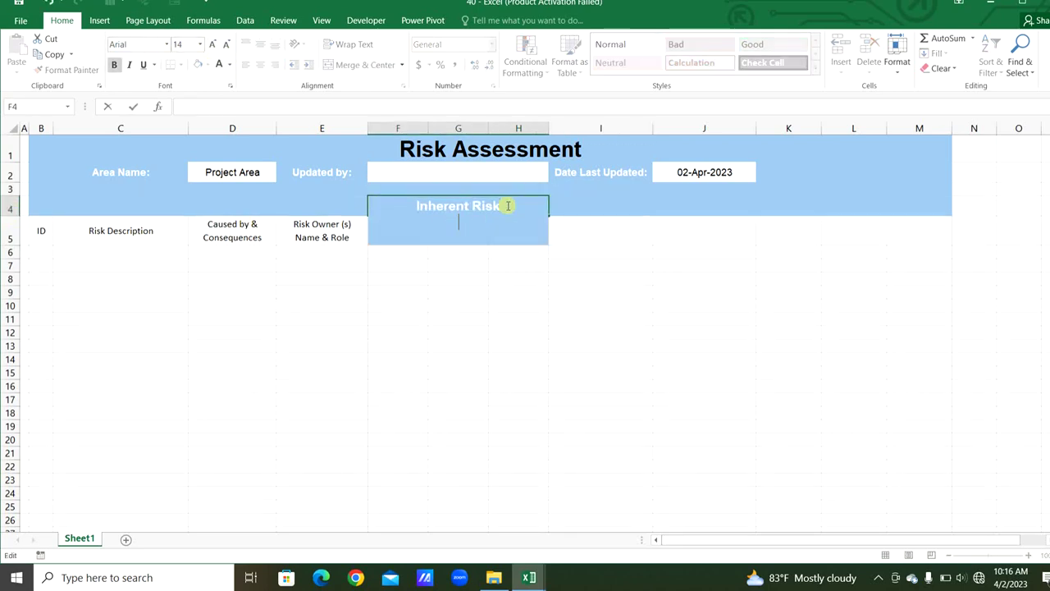
{"action": "type", "text": "(Without Controls)"}
{"action": "key", "text": "Return"}
{"action": "left_click", "coordinate": [499, 205]}
{"action": "left_click_drag", "start_coordinate": [10, 216], "coordinate": [9, 225]}
- Enter the headers Probability, Impact, Risk Rating and Control (s) in cells F5 to I5
{"action": "left_click", "coordinate": [398, 233]}
{"action": "type", "text": "Probability"}
{"action": "key", "text": "Tab"}
{"action": "type", "text": "Impact"}
{"action": "key", "text": "Tab"}
{"action": "type", "text": "R"}
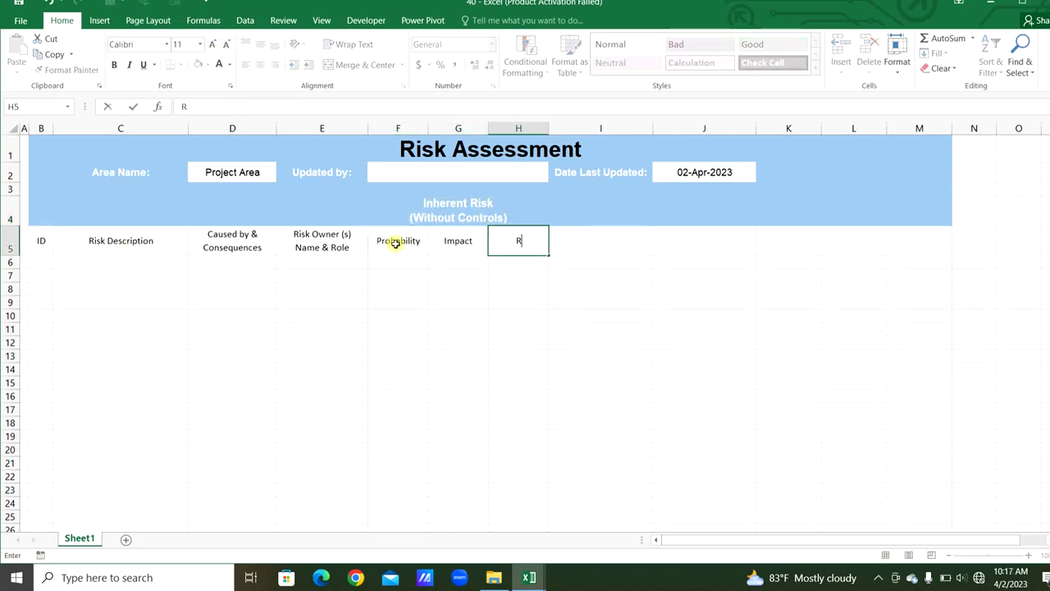
{"action": "type", "text": "isk Rating"}
{"action": "left_click", "coordinate": [620, 216]}
{"action": "left_click", "coordinate": [587, 241]}
{"action": "type", "text": "Control (s"}
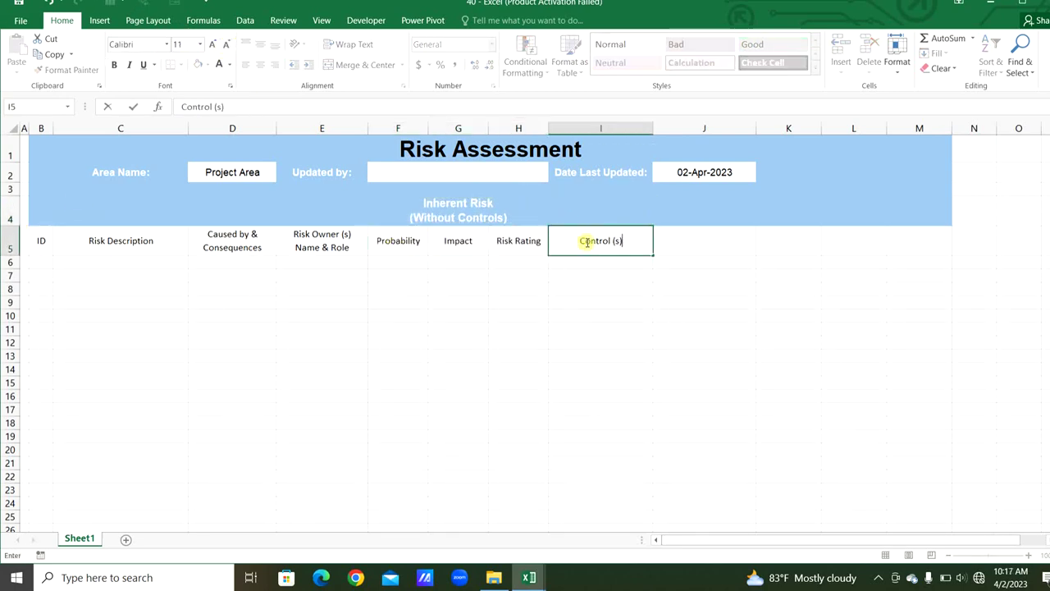
{"action": "key", "text": "Tab"}
- Copy the Risk Owner header to J5 and change it to Control Owner (s) / Name & Role
{"action": "left_click", "coordinate": [322, 241]}
{"action": "key", "text": "ctrl+c"}
{"action": "left_click", "coordinate": [720, 239]}
{"action": "key", "text": "ctrl+v"}
{"action": "double_click", "coordinate": [720, 239]}
{"action": "left_click_drag", "start_coordinate": [671, 235], "coordinate": [690, 236]}
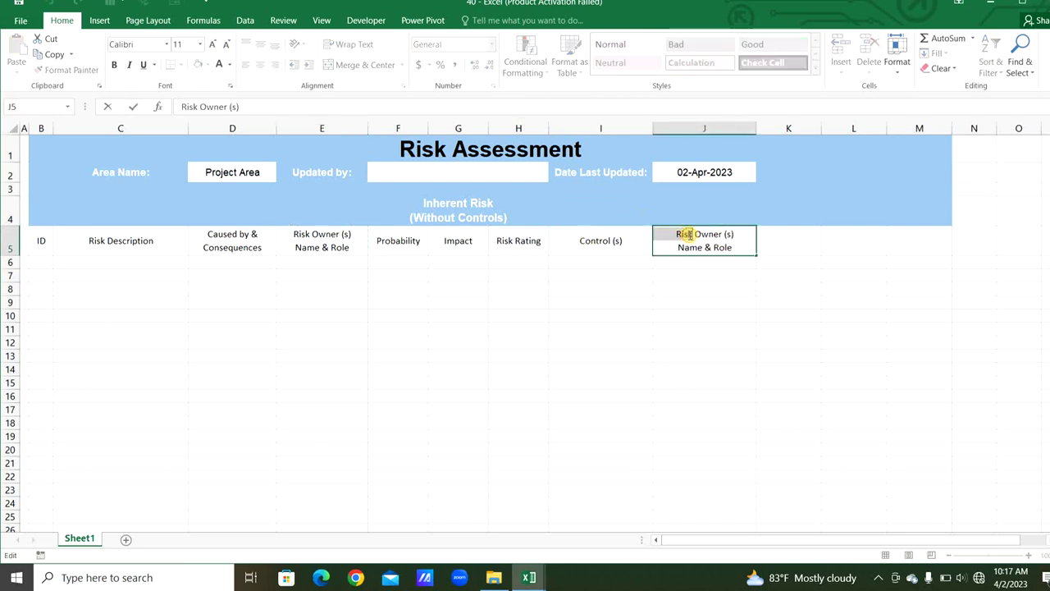
{"action": "left_click", "coordinate": [788, 245]}
- Copy the Inherent Risk heading to K4:M4 and change it to Residual Risk (With Controls)
{"action": "left_click", "coordinate": [501, 212]}
{"action": "key", "text": "ctrl+c"}
{"action": "left_click", "coordinate": [809, 214]}
{"action": "key", "text": "ctrl+v"}
{"action": "double_click", "coordinate": [844, 207]}
{"action": "double_click", "coordinate": [844, 206]}
{"action": "type", "text": "Residual"}
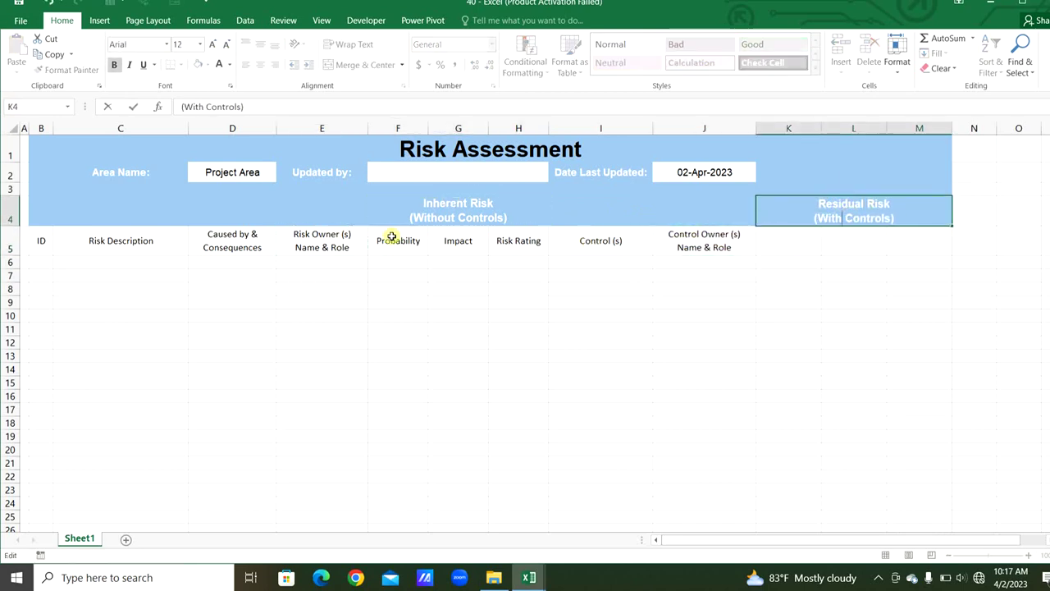
- Copy the headers F5:H5 to K5:M5 and change K5 to Residual Probability on two lines
{"action": "left_click_drag", "start_coordinate": [392, 237], "coordinate": [519, 240]}
{"action": "key", "text": "ctrl+c"}
{"action": "left_click", "coordinate": [789, 241]}
{"action": "key", "text": "ctrl+v"}
{"action": "double_click", "coordinate": [768, 238]}
{"action": "type", "text": "Re"}
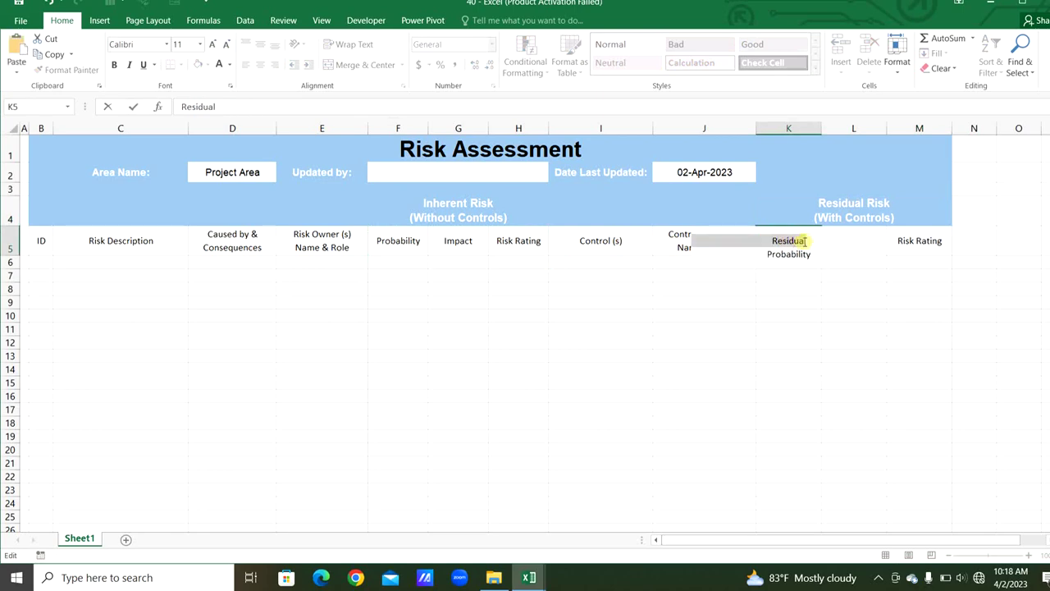
- Add Residual as a first line to the headers in L5 and M5, giving Residual Impact and Residual Risk Rating
{"action": "key", "text": "ctrl+c"}
{"action": "double_click", "coordinate": [836, 242]}
{"action": "key", "text": "ctrl+v"}
{"action": "left_click", "coordinate": [882, 259]}
{"action": "double_click", "coordinate": [898, 241]}
{"action": "key", "text": "ctrl+v"}
{"action": "left_click", "coordinate": [853, 329]}
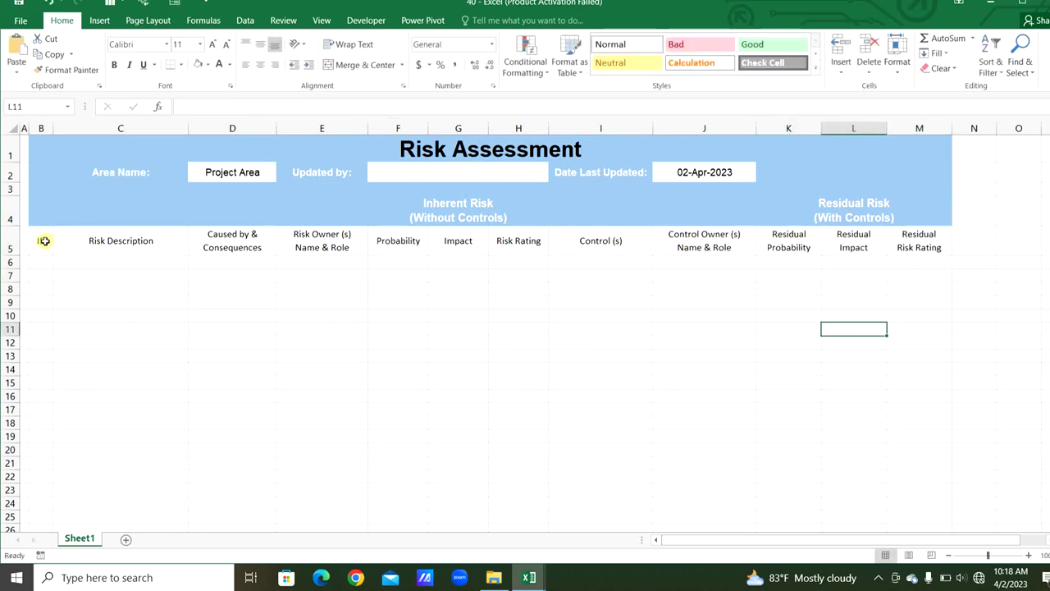
- Fill the header row B5:M5 and the Inherent Risk and Residual Risk headings with light green
{"action": "left_click_drag", "start_coordinate": [44, 240], "coordinate": [919, 240]}
{"action": "left_click", "coordinate": [458, 210], "text": "ctrl"}
{"action": "left_click", "coordinate": [853, 210], "text": "ctrl"}
{"action": "left_click", "coordinate": [208, 64]}
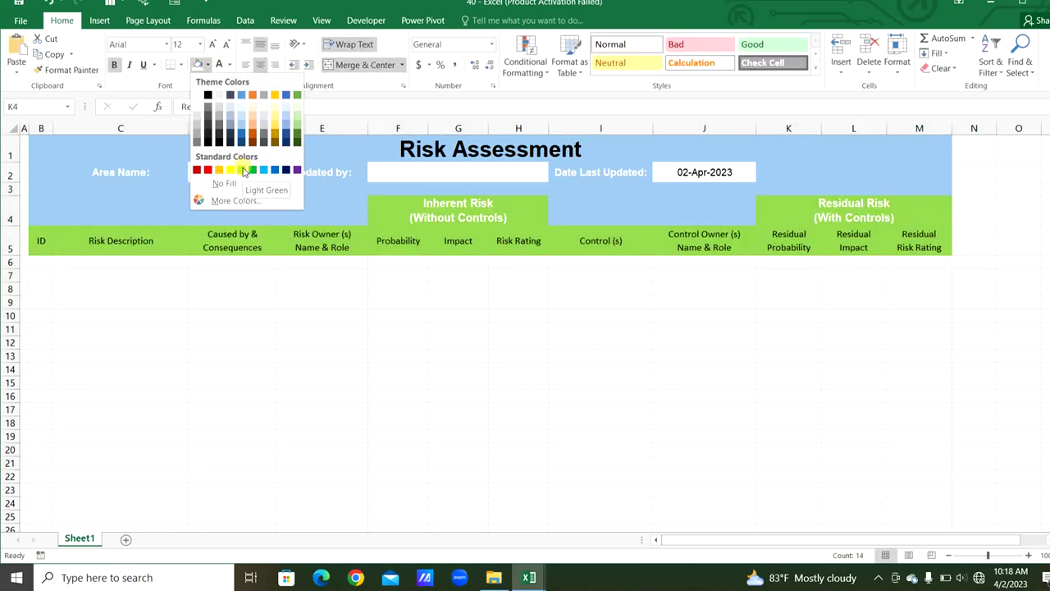
{"action": "left_click", "coordinate": [243, 170]}
- Apply outside borders to the header block B1:M4
{"action": "left_click_drag", "start_coordinate": [226, 150], "coordinate": [188, 218]}
{"action": "left_click", "coordinate": [181, 65]}
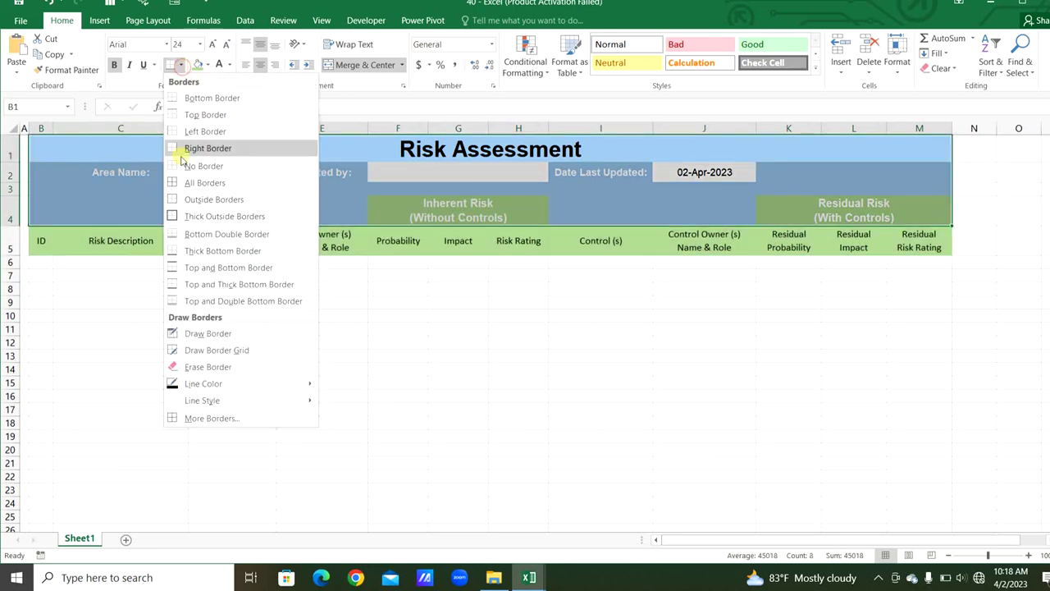
{"action": "left_click", "coordinate": [205, 199]}
- Apply all borders to the headers B5:M5 and to the Inherent Risk and Residual Risk headings
{"action": "left_click", "coordinate": [42, 238]}
{"action": "key", "text": "ctrl+shift+Right"}
{"action": "left_click", "coordinate": [458, 210], "text": "ctrl"}
{"action": "left_click", "coordinate": [854, 210], "text": "ctrl"}
{"action": "left_click", "coordinate": [181, 65]}
{"action": "left_click", "coordinate": [199, 183]}
{"action": "left_click", "coordinate": [346, 366]}
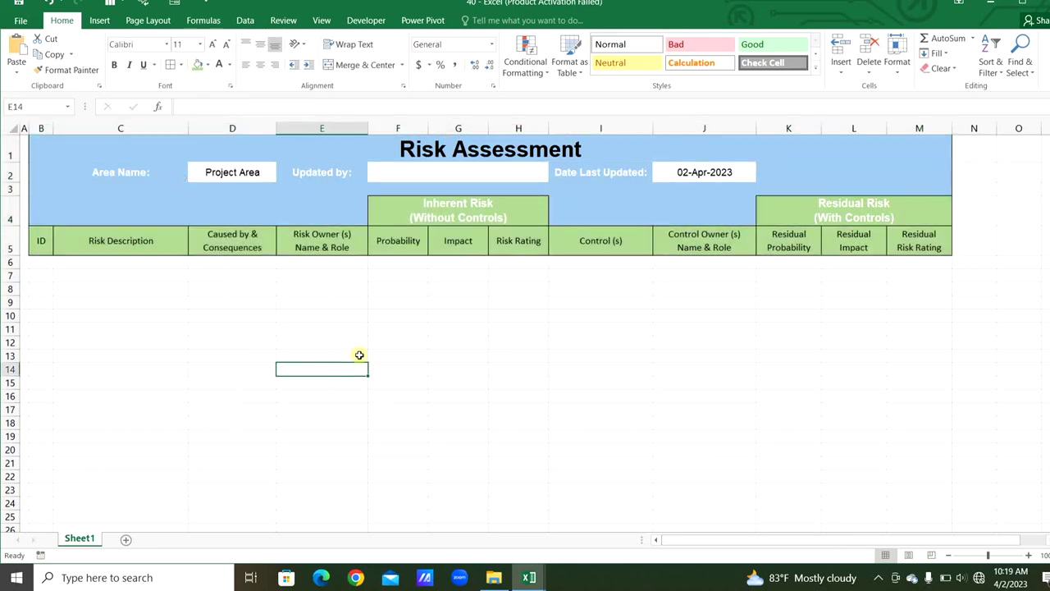
- Apply outline and inside borders to the empty register rows B6:M22
{"action": "left_click_drag", "start_coordinate": [41, 261], "coordinate": [889, 475]}
{"action": "left_click", "coordinate": [180, 64]}
{"action": "left_click", "coordinate": [215, 418]}
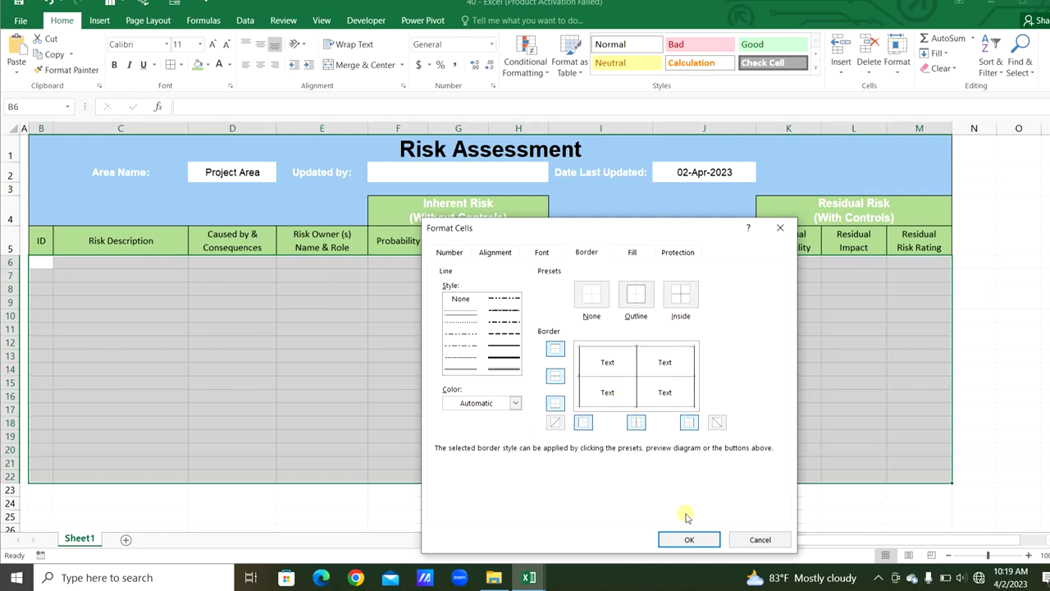
{"action": "left_click", "coordinate": [689, 539]}
- Enter the formula =IF(C6<>"",1,"") in the first ID cell, B6
{"action": "left_click", "coordinate": [41, 262]}
{"action": "type", "text": "=IF("}
{"action": "key", "text": "Right"}
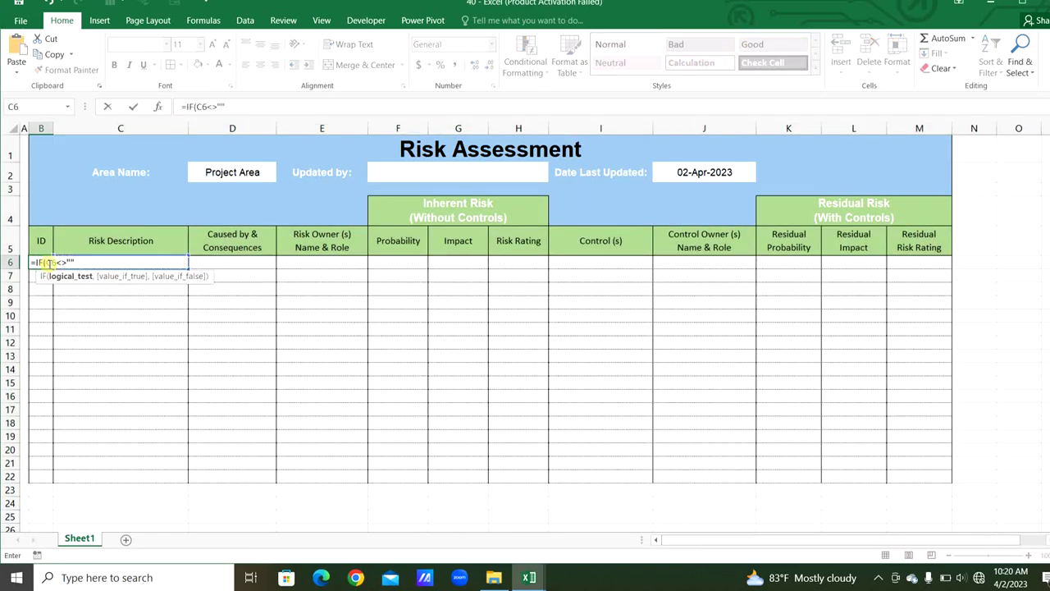
{"action": "type", "text": "<>\"\",1,\"\")"}
{"action": "key", "text": "Return"}
- Enter an IF formula in B7 that numbers on from B6 when C7 is not blank, and fill it down to row 22
{"action": "type", "text": "=IF(C7<>\"\",B6"}
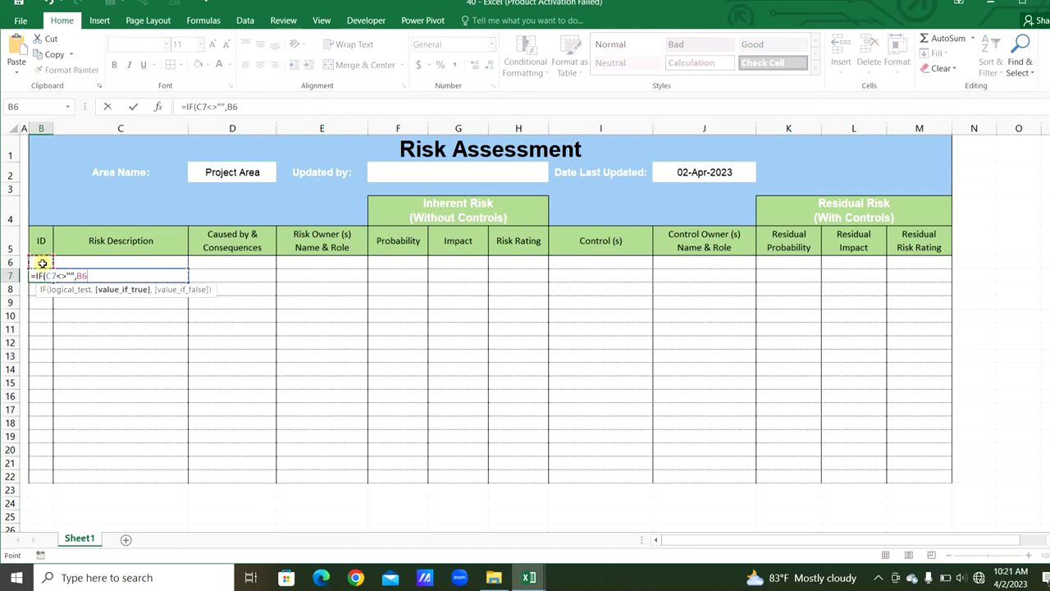
{"action": "type", "text": ")"}
{"action": "key", "text": "Return"}
{"action": "left_click", "coordinate": [45, 276]}
{"action": "left_click_drag", "start_coordinate": [52, 281], "coordinate": [53, 416]}
{"action": "left_click_drag", "start_coordinate": [53, 416], "coordinate": [52, 477]}
- Enter Risk 1 as the first risk description in C6
{"action": "left_click", "coordinate": [98, 263]}
{"action": "type", "text": "Risk 1"}
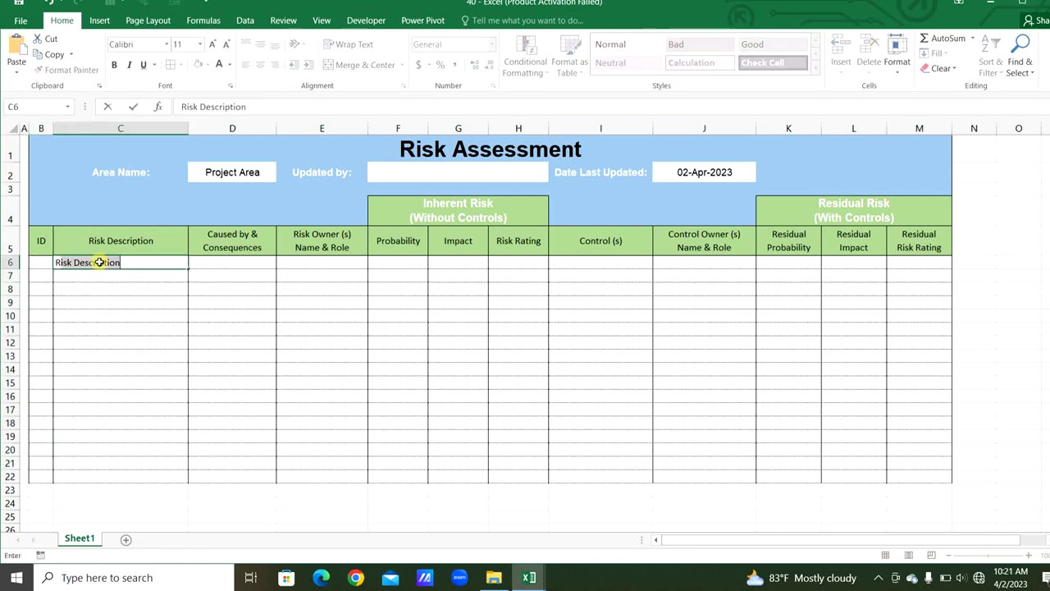
{"action": "key", "text": "Return"}
- Center the contents of the ID column horizontally from its header downward
{"action": "left_click", "coordinate": [43, 129]}
{"action": "left_click", "coordinate": [43, 241]}
{"action": "key", "text": "ctrl+shift+Down"}
{"action": "key", "text": "ctrl+shift+Down"}
{"action": "left_click", "coordinate": [259, 64]}
{"action": "key", "text": "ctrl+BackSpace"}
{"action": "left_click", "coordinate": [126, 303]}
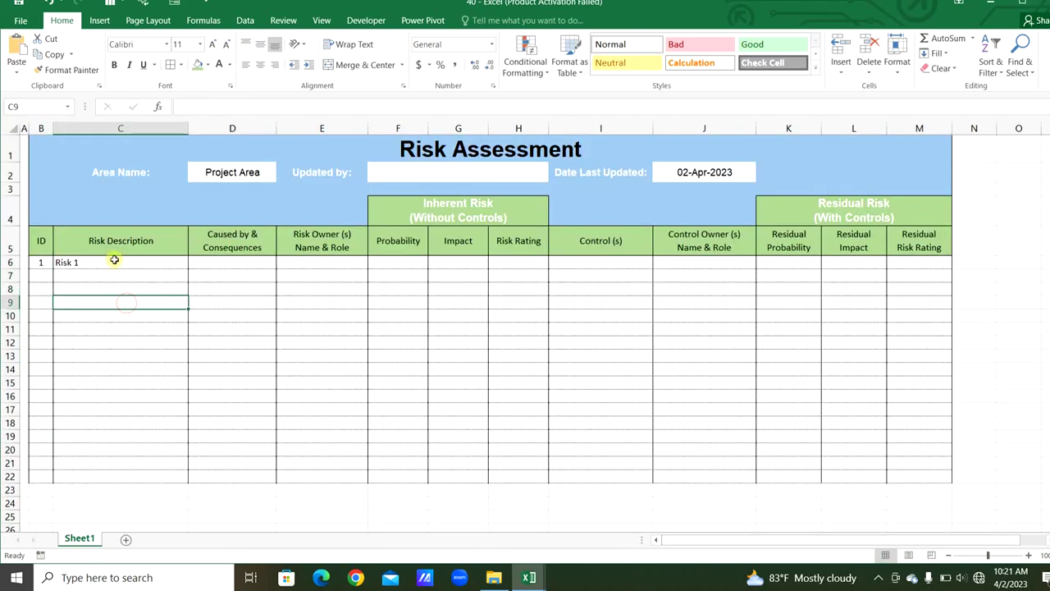
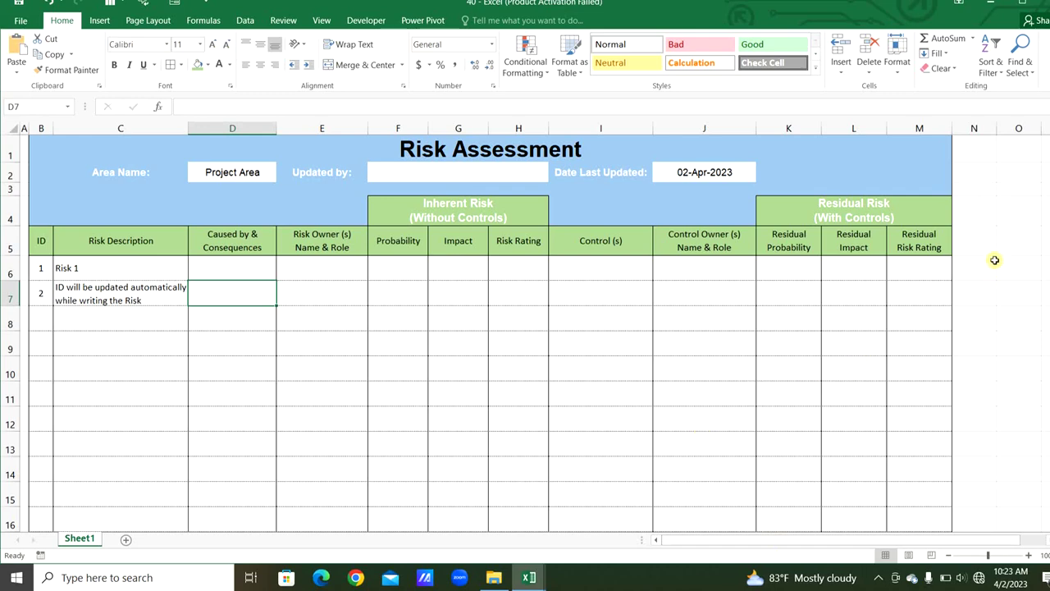
- Apply an outline border to the risk matrix range O5:U10
{"action": "scroll", "coordinate": [993, 261], "scroll_direction": "right", "scroll_amount": 5}
{"action": "left_click_drag", "start_coordinate": [358, 241], "coordinate": [605, 368]}
{"action": "key", "text": "ctrl+1"}
{"action": "left_click", "coordinate": [628, 300]}
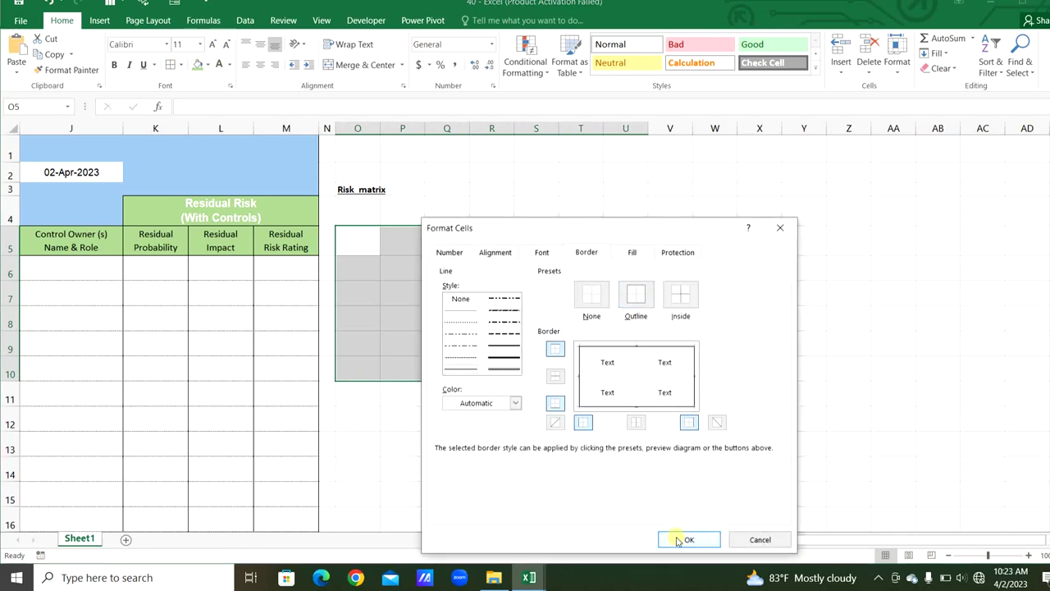
{"action": "left_click", "coordinate": [679, 539]}
{"action": "left_click", "coordinate": [361, 242]}
- Apply all borders to the matrix cells P6:U10 and Q5:U5
{"action": "left_click_drag", "start_coordinate": [402, 268], "coordinate": [626, 365]}
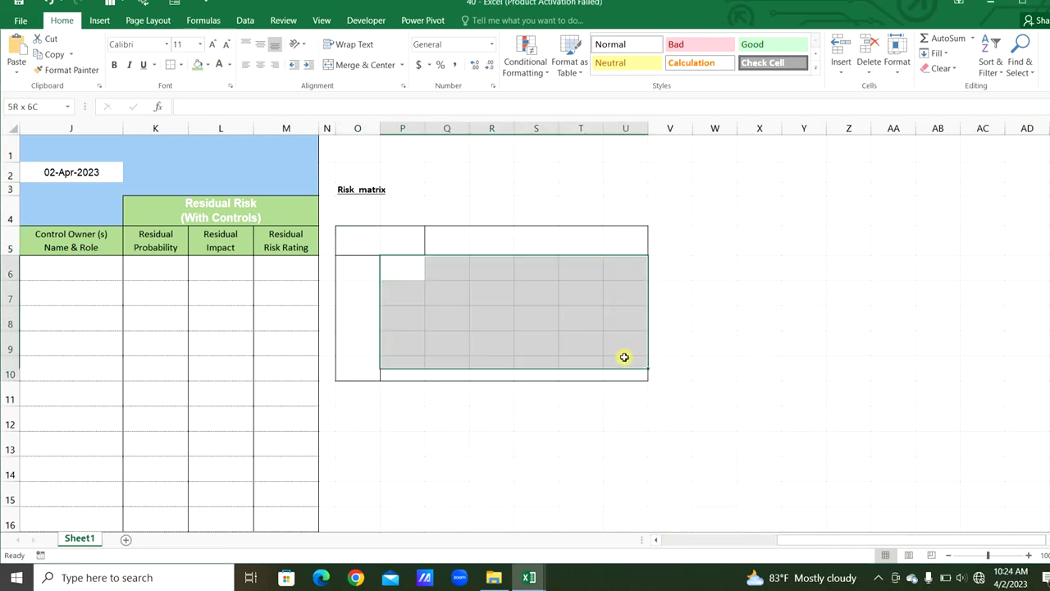
{"action": "left_click_drag", "start_coordinate": [447, 240], "coordinate": [625, 241], "text": "ctrl"}
{"action": "left_click", "coordinate": [182, 65]}
{"action": "left_click", "coordinate": [187, 183]}
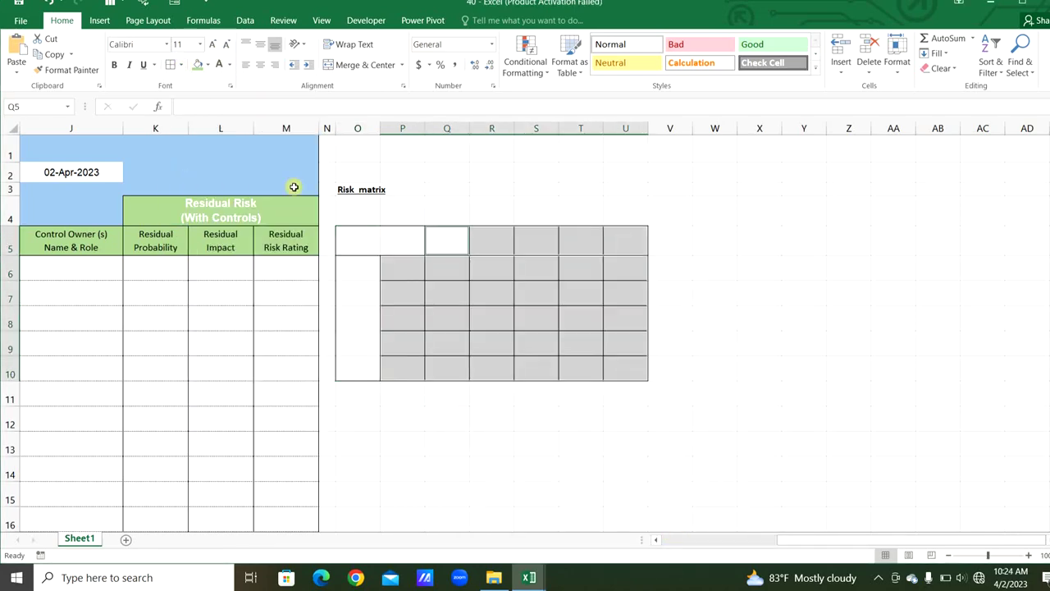
- Merge and center O5:P5, and merge and center O6:O10 in the risk matrix
{"action": "left_click_drag", "start_coordinate": [358, 241], "coordinate": [402, 241]}
{"action": "left_click", "coordinate": [364, 65]}
{"action": "left_click_drag", "start_coordinate": [358, 268], "coordinate": [358, 368]}
{"action": "left_click", "coordinate": [363, 65]}
- Label the merged cell O5 IMPACT and the merged cell O6 Probability
{"action": "left_click", "coordinate": [372, 244]}
{"action": "type", "text": "IMPACT"}
{"action": "key", "text": "Return"}
{"action": "type", "text": "Probability"}
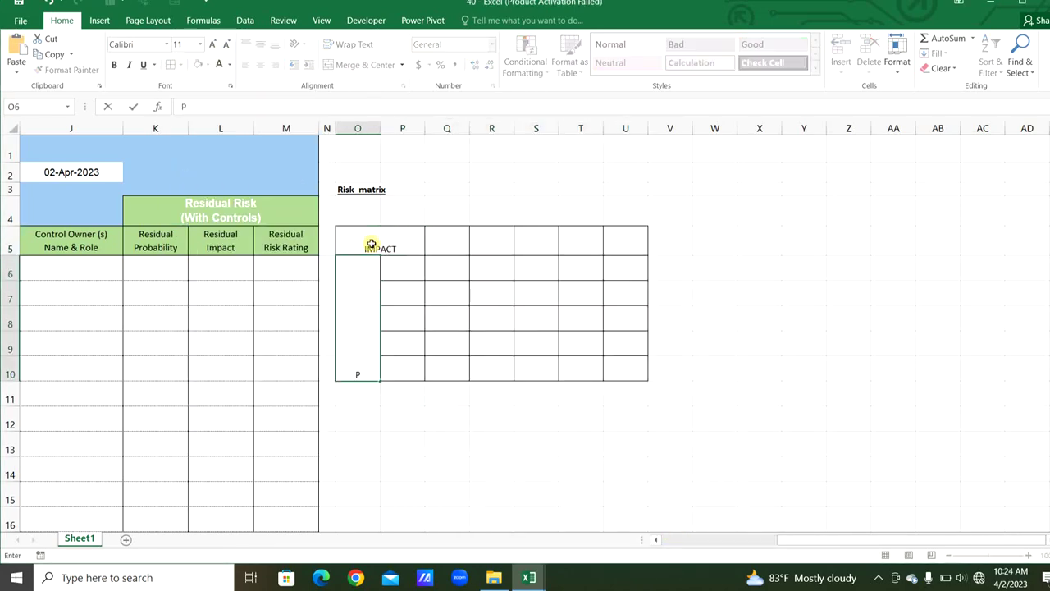
{"action": "key", "text": "Return"}
- Rotate the Probability label to read upward and retype the O5 label as Impact
{"action": "left_click", "coordinate": [361, 312]}
{"action": "left_click", "coordinate": [295, 44]}
{"action": "left_click", "coordinate": [327, 111]}
{"action": "left_click", "coordinate": [375, 239]}
{"action": "type", "text": "Impact"}
{"action": "key", "text": "Return"}
- Middle-align the risk matrix cells vertically and set their font to Arial
{"action": "left_click_drag", "start_coordinate": [371, 240], "coordinate": [607, 359]}
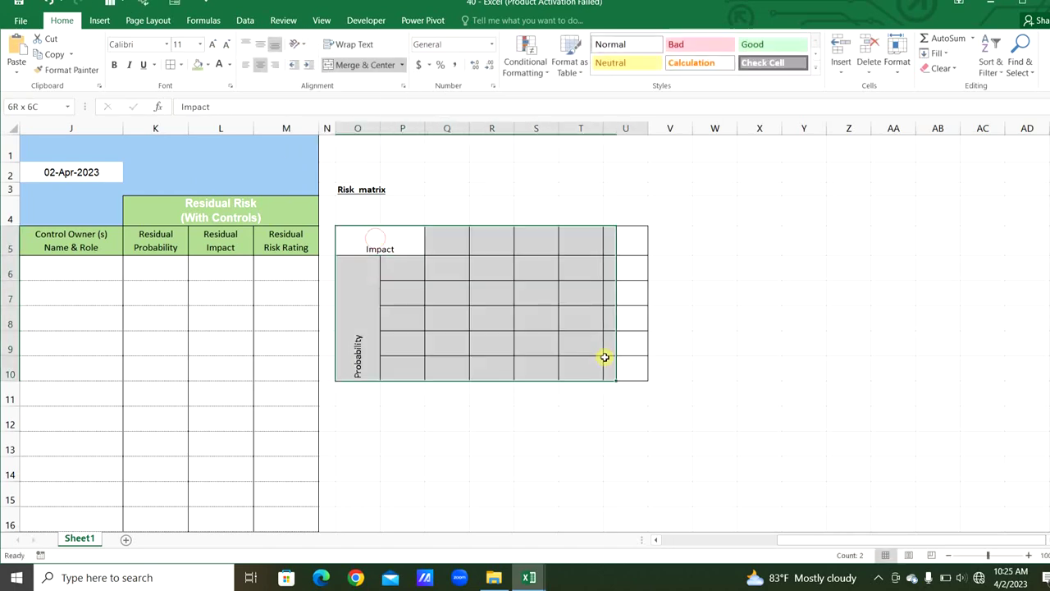
{"action": "left_click", "coordinate": [260, 44]}
{"action": "left_click", "coordinate": [139, 43]}
{"action": "type", "text": "Arial"}
{"action": "key", "text": "Return"}
- Make the Impact and Probability labels bold and enlarge them to 14 points
{"action": "left_click", "coordinate": [359, 237]}
{"action": "left_click", "coordinate": [366, 305], "text": "ctrl"}
{"action": "key", "text": "ctrl+b"}
{"action": "left_click", "coordinate": [211, 45]}
{"action": "left_click", "coordinate": [212, 45]}
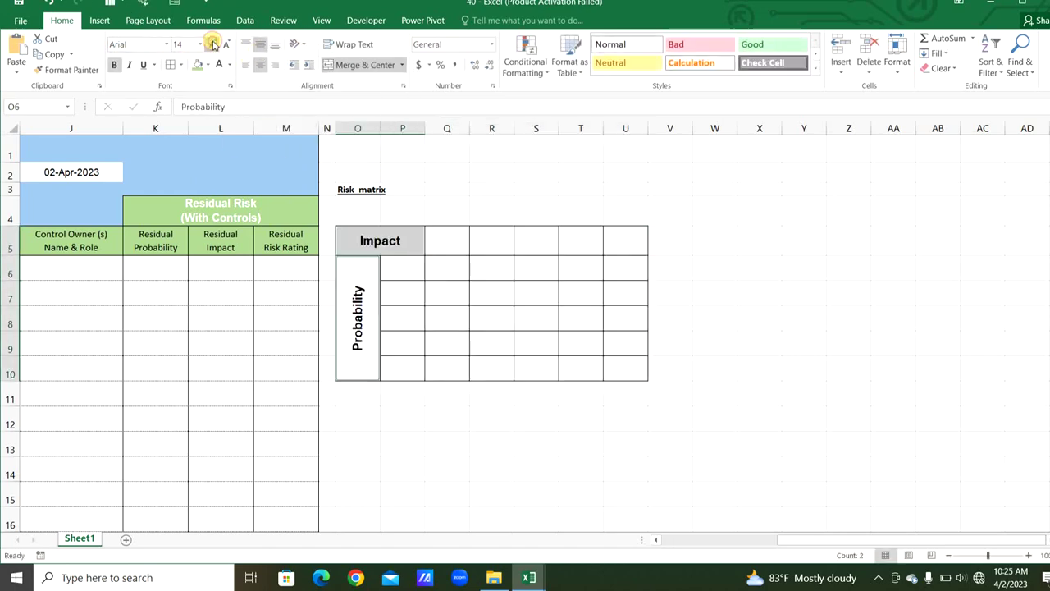
- Narrow column V slightly and apply all borders to the list range W2:X7
{"action": "left_click", "coordinate": [491, 240]}
{"action": "left_click", "coordinate": [458, 237]}
{"action": "left_click_drag", "start_coordinate": [693, 128], "coordinate": [686, 128]}
{"action": "left_click", "coordinate": [699, 173]}
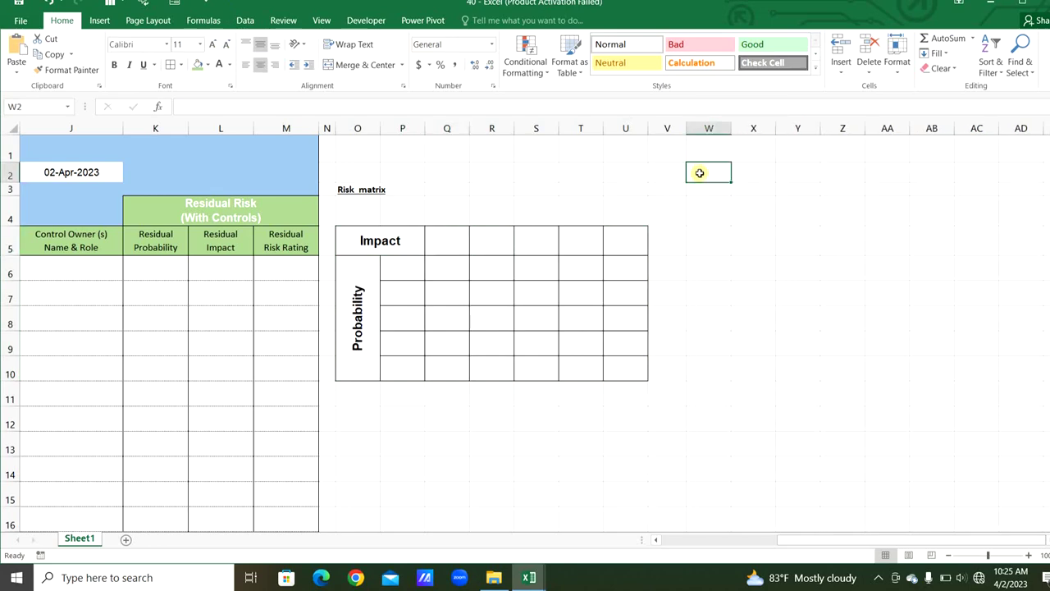
{"action": "left_click_drag", "start_coordinate": [699, 172], "coordinate": [742, 295]}
{"action": "left_click", "coordinate": [170, 64]}
- Enter the list headings Probability in W2 and Impact in X2
{"action": "left_click", "coordinate": [713, 171]}
{"action": "type", "text": "Proba"}
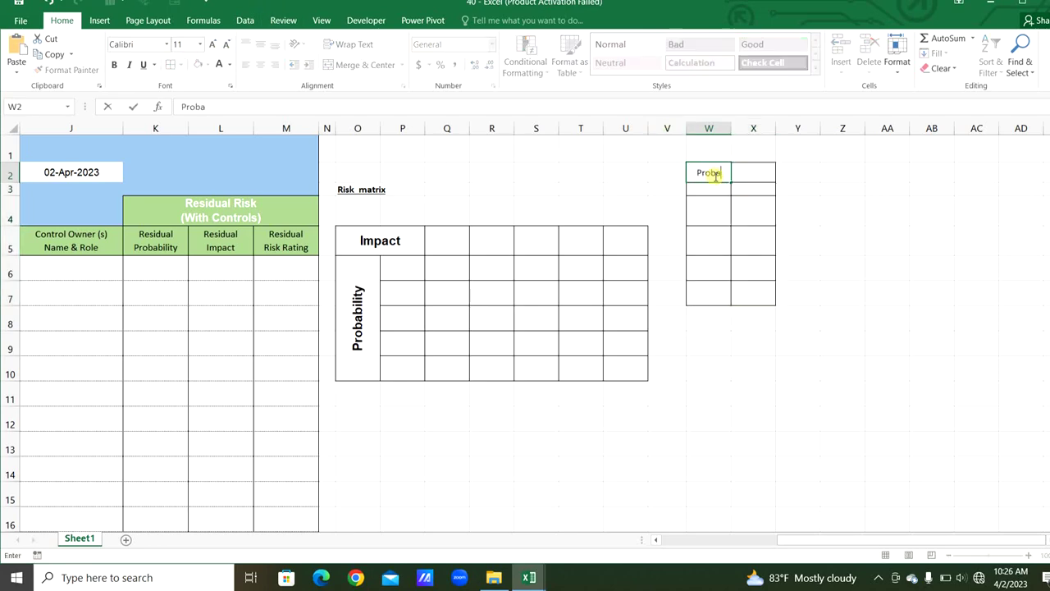
{"action": "type", "text": "bility"}
{"action": "key", "text": "Tab"}
{"action": "type", "text": "Impact"}
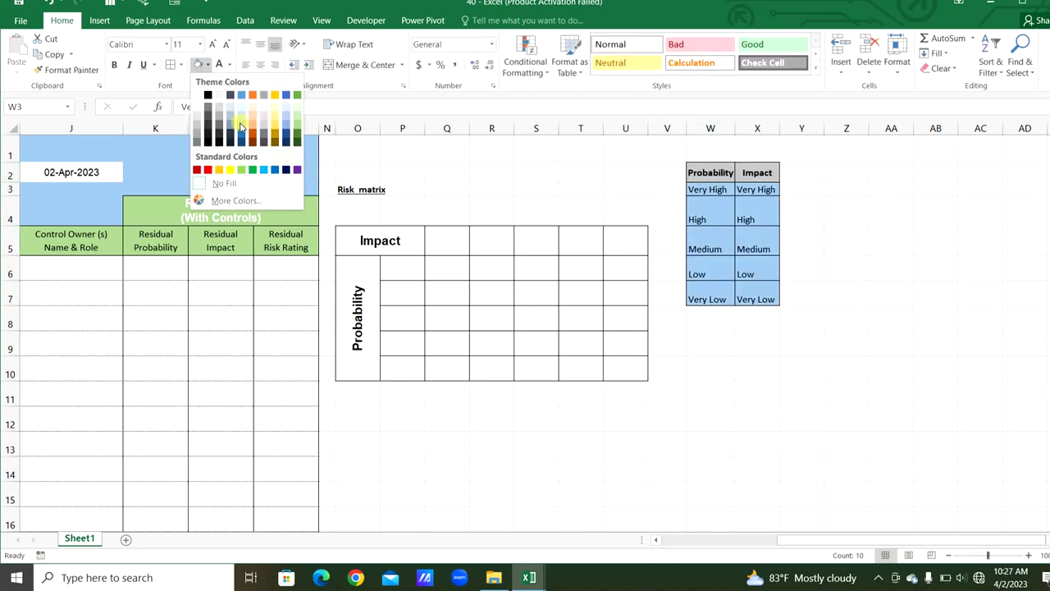
- Fill the rating lists W3:X7 with a medium blue-gray
{"action": "left_click", "coordinate": [229, 129]}
{"action": "left_click", "coordinate": [718, 191]}
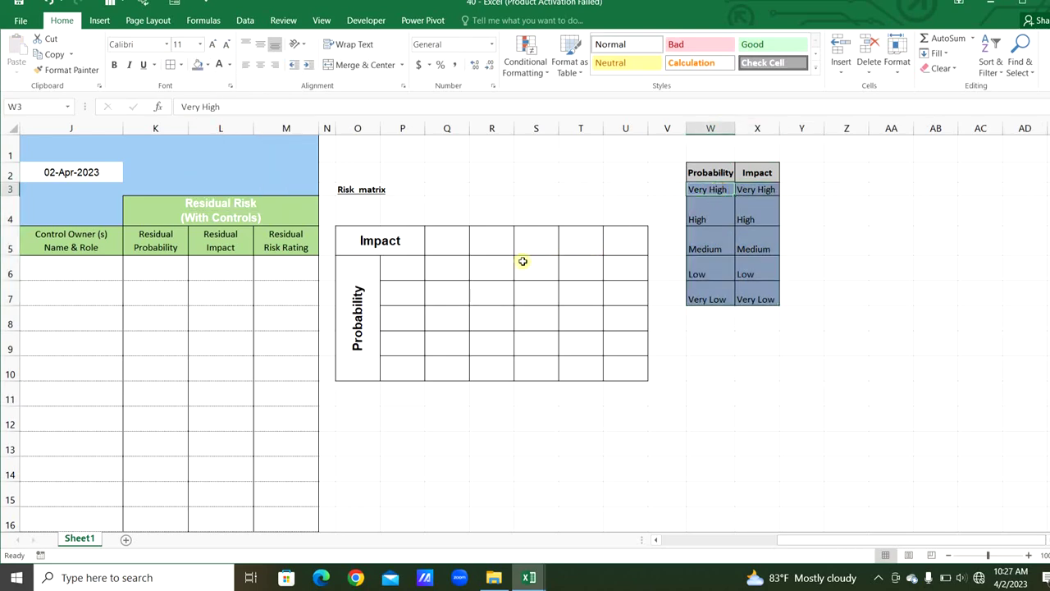
- Link the matrix headings Q5, R5 and S5 to Very Low, Low and Medium in the Impact list
{"action": "left_click", "coordinate": [446, 241]}
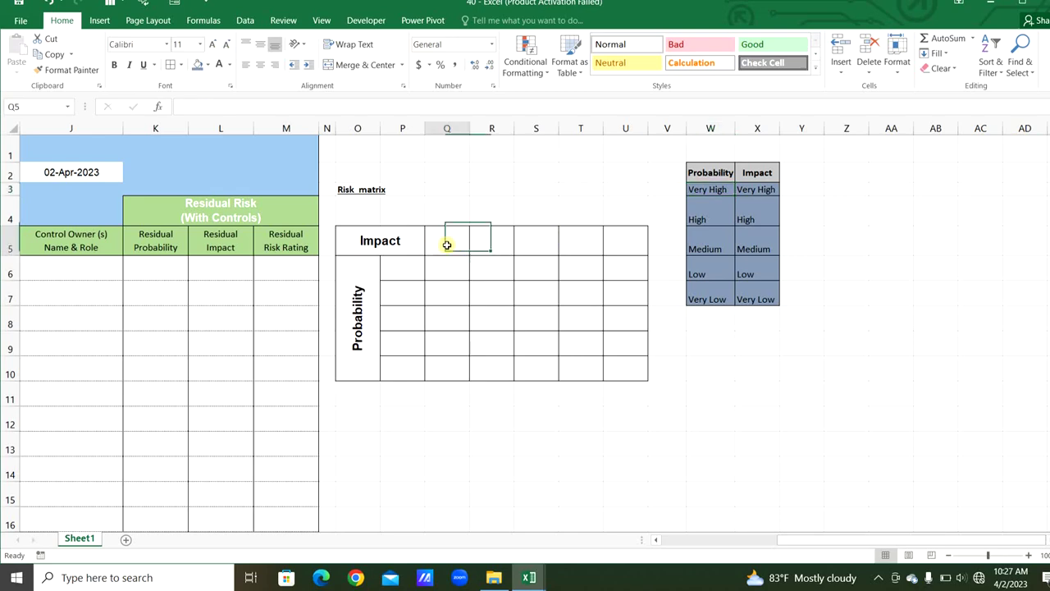
{"action": "type", "text": "="}
{"action": "left_click", "coordinate": [755, 287]}
{"action": "key", "text": "Return"}
{"action": "left_click", "coordinate": [505, 240]}
{"action": "type", "text": "="}
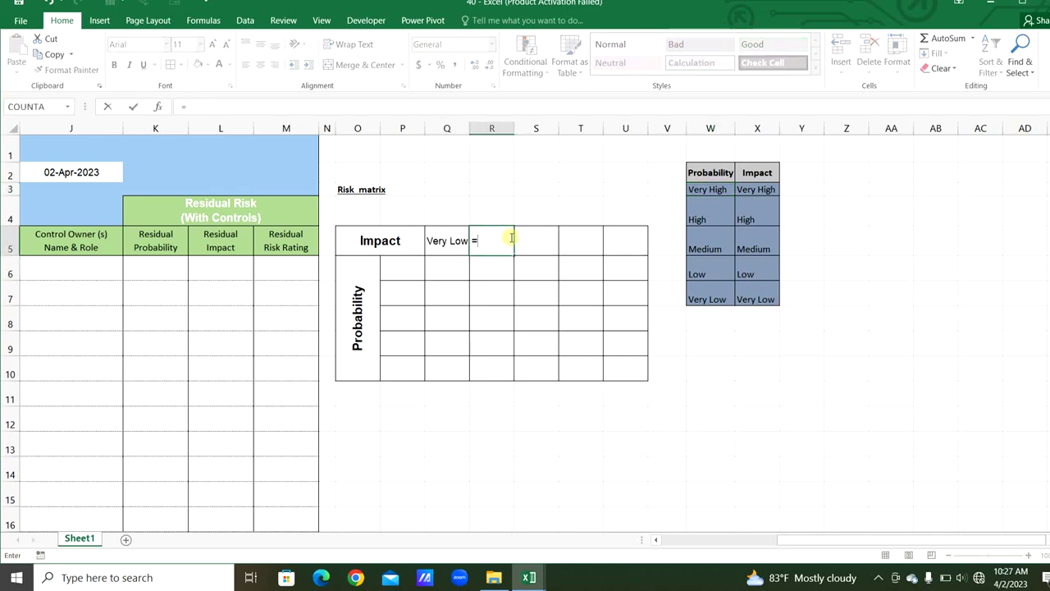
{"action": "left_click", "coordinate": [758, 272]}
{"action": "key", "text": "Return"}
{"action": "left_click", "coordinate": [546, 241]}
{"action": "type", "text": "="}
{"action": "key", "text": "Return"}
- Link the matrix headings T5 and U5 to High and Very High in the Impact list
{"action": "left_click", "coordinate": [580, 240]}
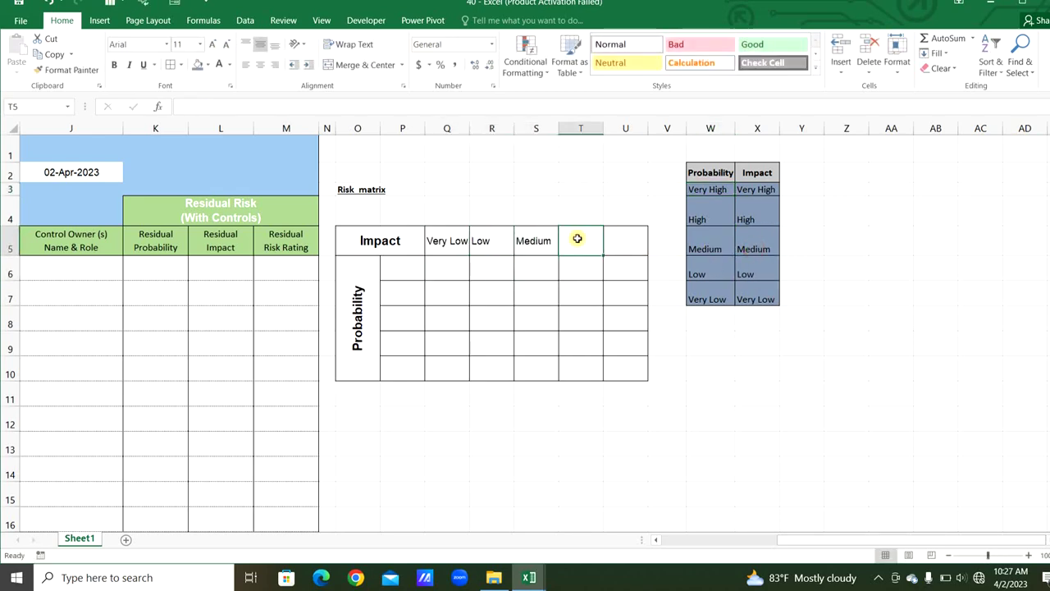
{"action": "type", "text": "="}
{"action": "left_click", "coordinate": [757, 217]}
{"action": "key", "text": "Return"}
{"action": "left_click", "coordinate": [626, 241]}
{"action": "type", "text": "="}
{"action": "left_click", "coordinate": [767, 191]}
{"action": "key", "text": "Return"}
- Link P6 to the Probability list with =W3 and fill the formula down to P10
{"action": "left_click", "coordinate": [403, 267]}
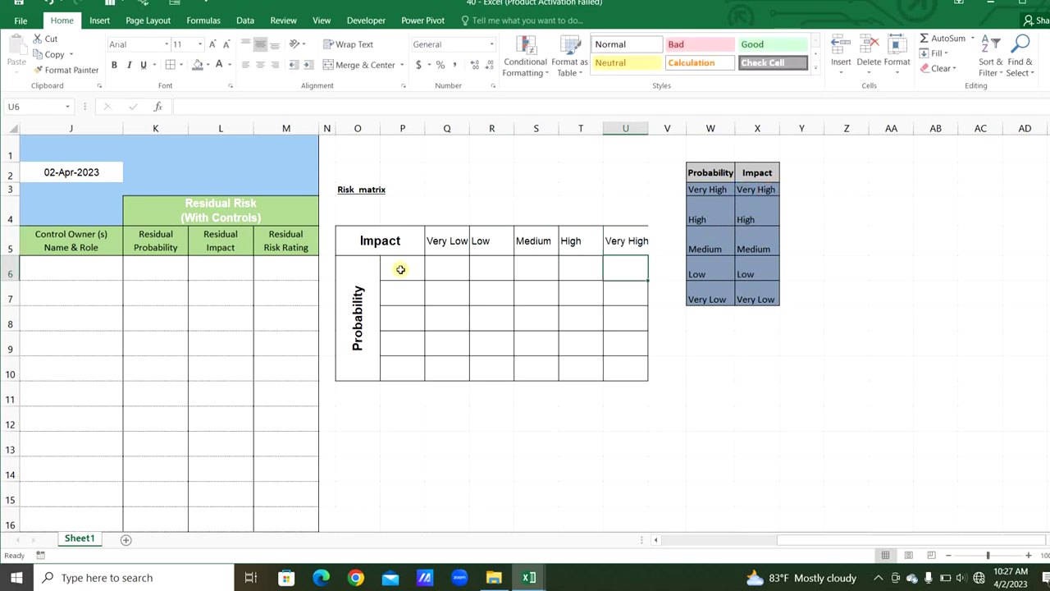
{"action": "type", "text": "="}
{"action": "left_click", "coordinate": [710, 190]}
{"action": "key", "text": "Return"}
{"action": "left_click", "coordinate": [422, 277]}
{"action": "left_click_drag", "start_coordinate": [423, 282], "coordinate": [423, 374]}
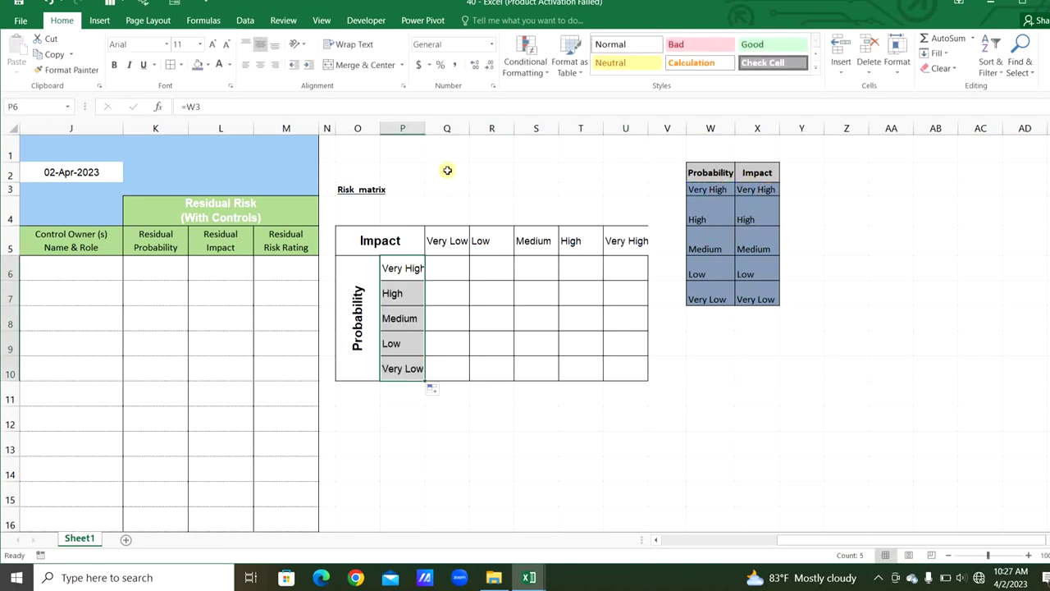
- Autofit column P and center the whole risk matrix O5:U10 horizontally
{"action": "double_click", "coordinate": [425, 128]}
{"action": "left_click_drag", "start_coordinate": [422, 242], "coordinate": [636, 369]}
{"action": "left_click", "coordinate": [260, 64]}
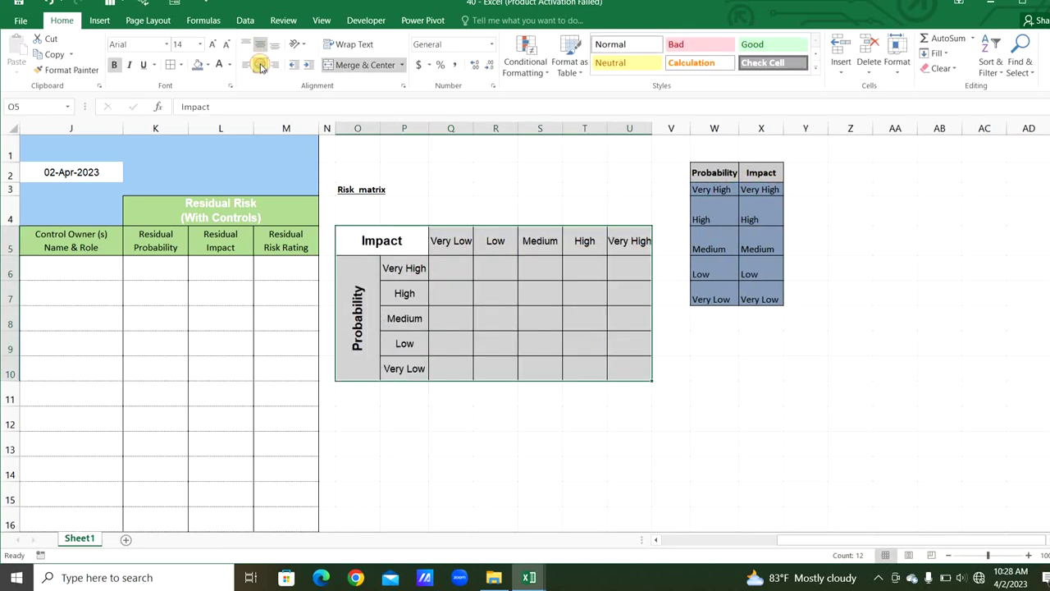
{"action": "left_click", "coordinate": [519, 451]}
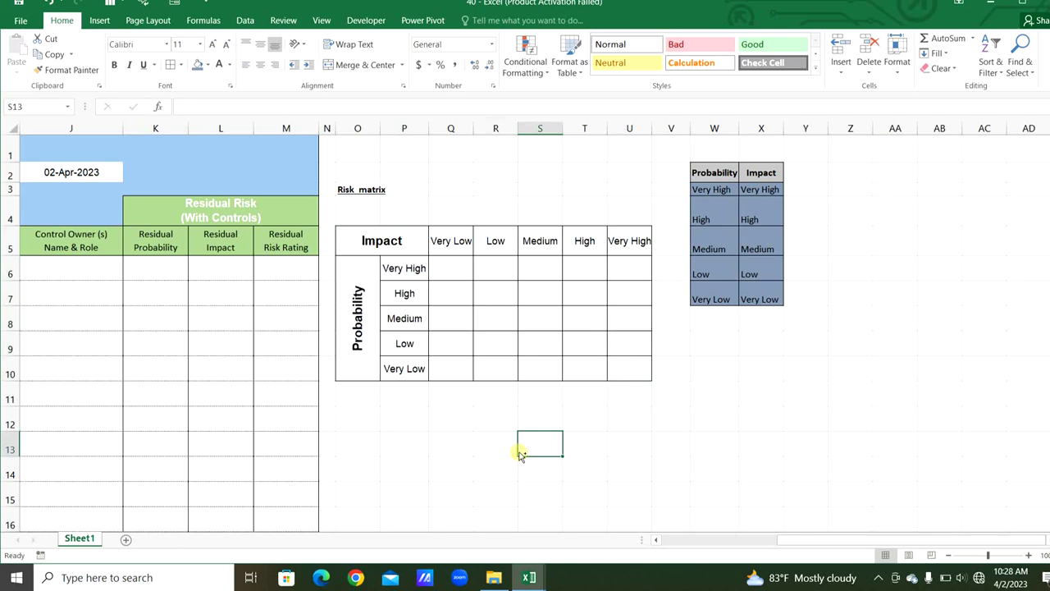
- Enter Moderate in the matrix cells Q6, R7, R8, S8, S9 and T10 at once
{"action": "left_click", "coordinate": [457, 269]}
{"action": "left_click", "coordinate": [495, 292], "text": "ctrl"}
{"action": "left_click", "coordinate": [496, 318], "text": "ctrl"}
{"action": "left_click", "coordinate": [540, 319], "text": "ctrl"}
{"action": "left_click", "coordinate": [540, 343], "text": "ctrl"}
{"action": "left_click", "coordinate": [575, 372], "text": "ctrl"}
{"action": "type", "text": "Mode"}
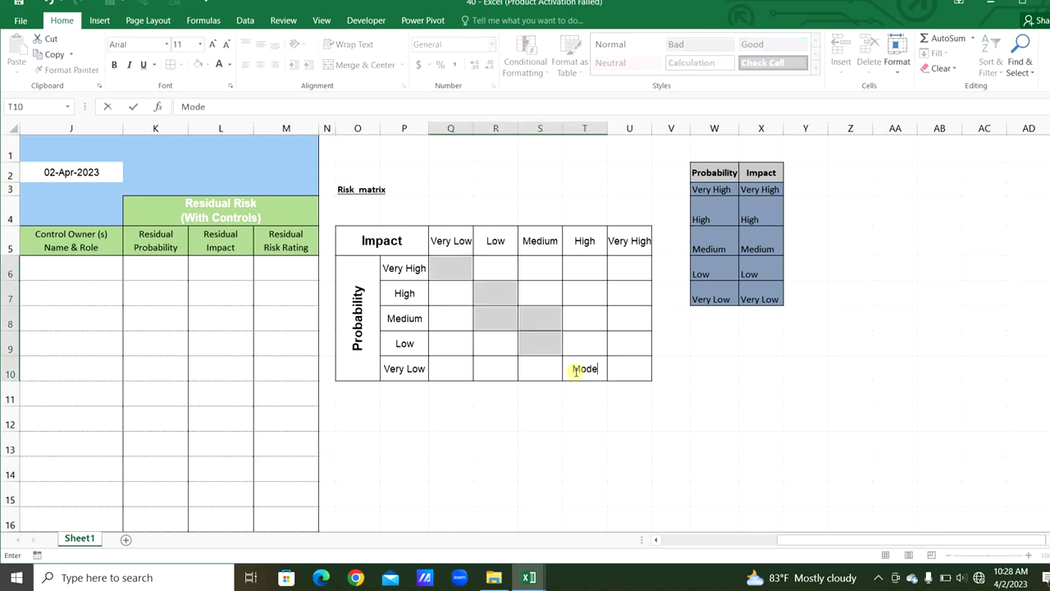
{"action": "type", "text": "rate"}
{"action": "key", "text": "ctrl+Return"}
- Enter Sustainable in the matrix cells Q7:Q10, R9:R10 and S10 at once
{"action": "left_click_drag", "start_coordinate": [453, 293], "coordinate": [491, 371]}
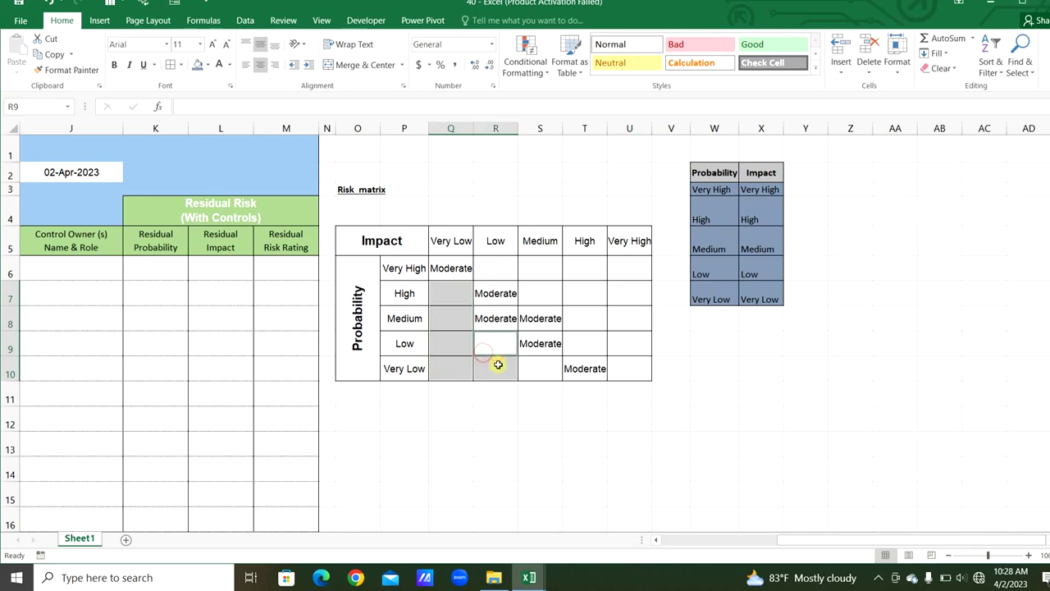
{"action": "left_click", "coordinate": [536, 364], "text": "ctrl"}
{"action": "type", "text": "Sustainable"}
{"action": "key", "text": "ctrl+Return"}
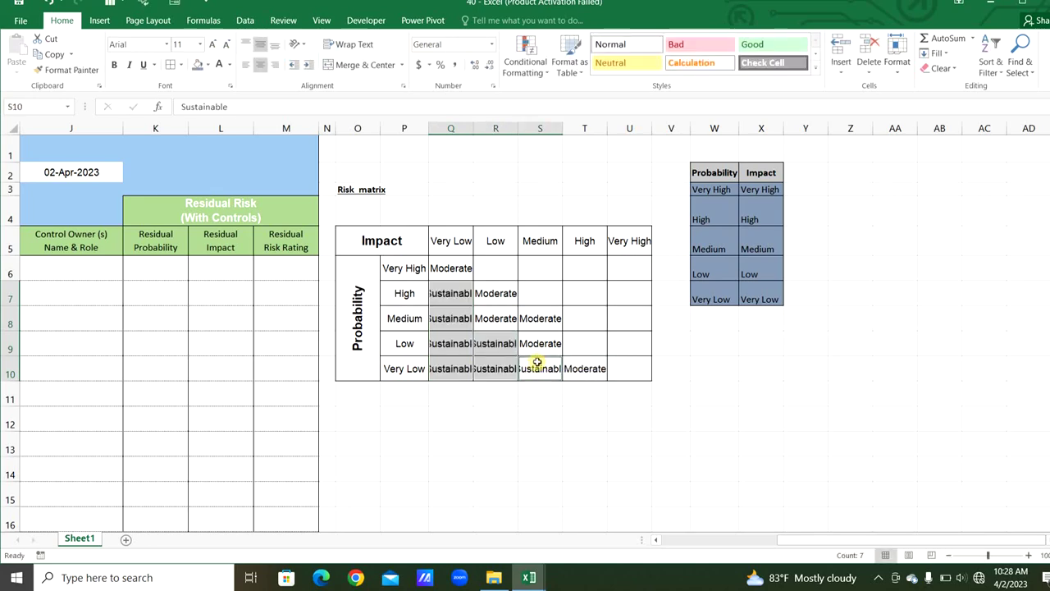
- Enter Severe in the matrix cells R6:S6, S7, T8:T9 and U10 at once
{"action": "left_click_drag", "start_coordinate": [510, 273], "coordinate": [522, 272]}
{"action": "left_click", "coordinate": [534, 290], "text": "ctrl"}
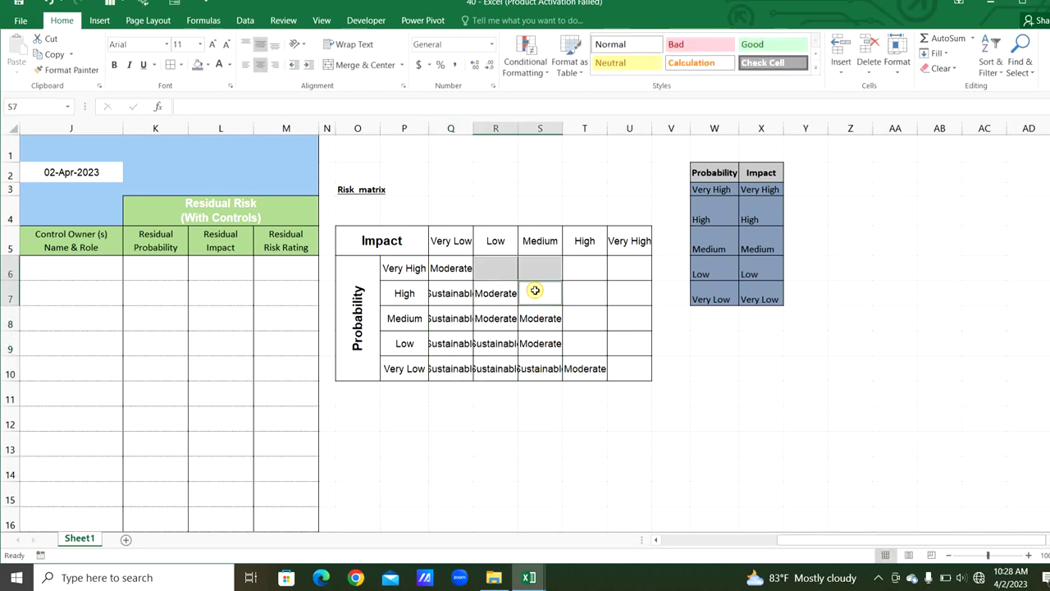
{"action": "left_click_drag", "start_coordinate": [585, 314], "coordinate": [588, 333]}
{"action": "left_click", "coordinate": [639, 371], "text": "ctrl"}
{"action": "type", "text": "Severe"}
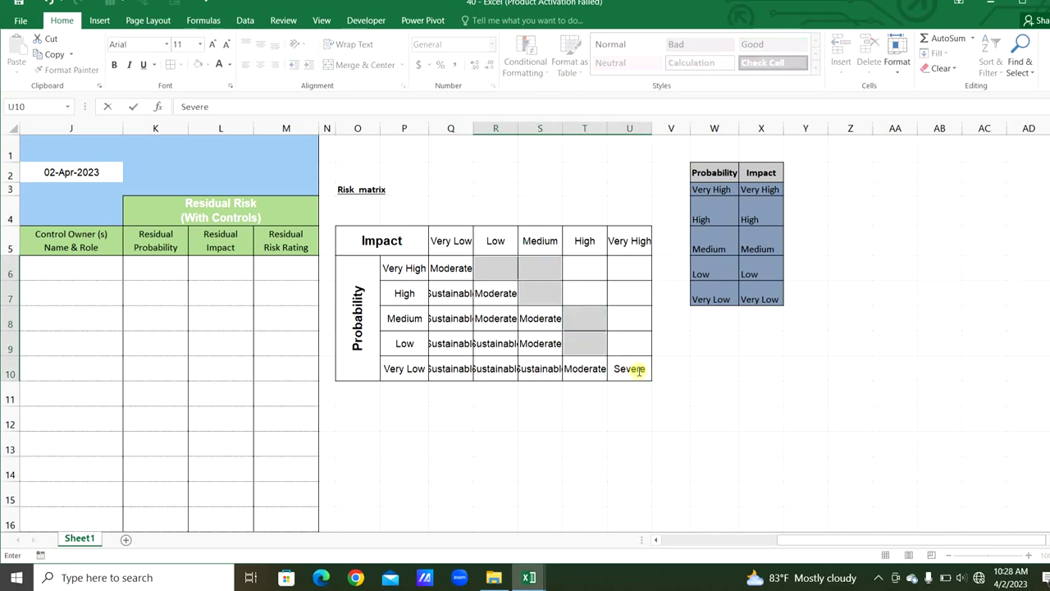
{"action": "key", "text": "ctrl+Return"}
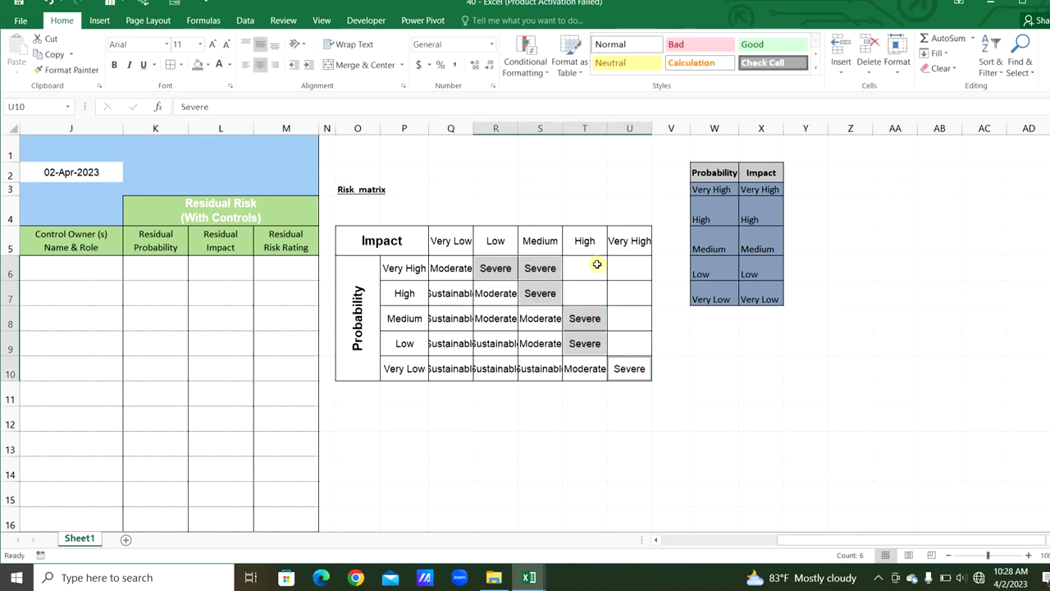
- Enter Critical in the matrix cells T6:U7 and U8:U9
{"action": "left_click_drag", "start_coordinate": [596, 263], "coordinate": [624, 335]}
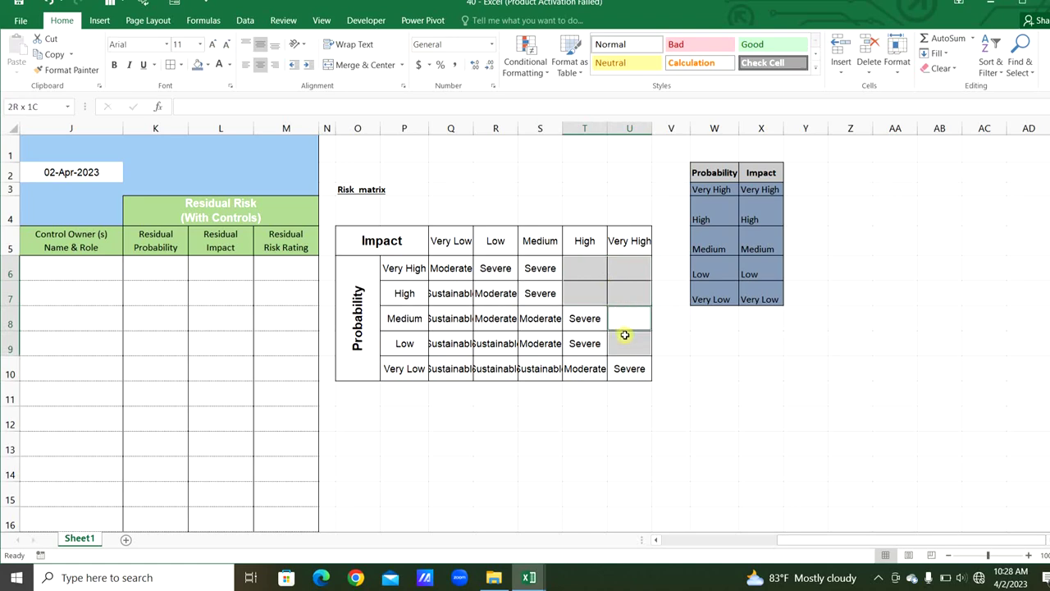
{"action": "type", "text": "Critica"}
{"action": "type", "text": "l"}
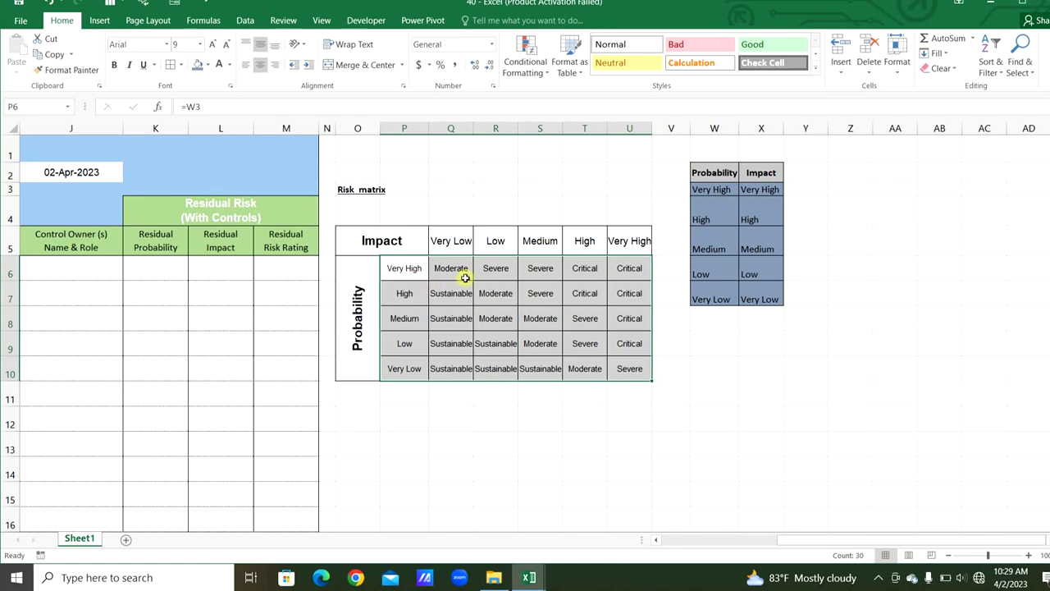
- Fill all the Sustainable cells in the risk matrix with light green
{"action": "left_click_drag", "start_coordinate": [450, 293], "coordinate": [450, 368]}
{"action": "left_click_drag", "start_coordinate": [496, 343], "coordinate": [496, 369], "text": "ctrl"}
{"action": "left_click", "coordinate": [540, 368], "text": "ctrl"}
{"action": "left_click", "coordinate": [209, 64]}
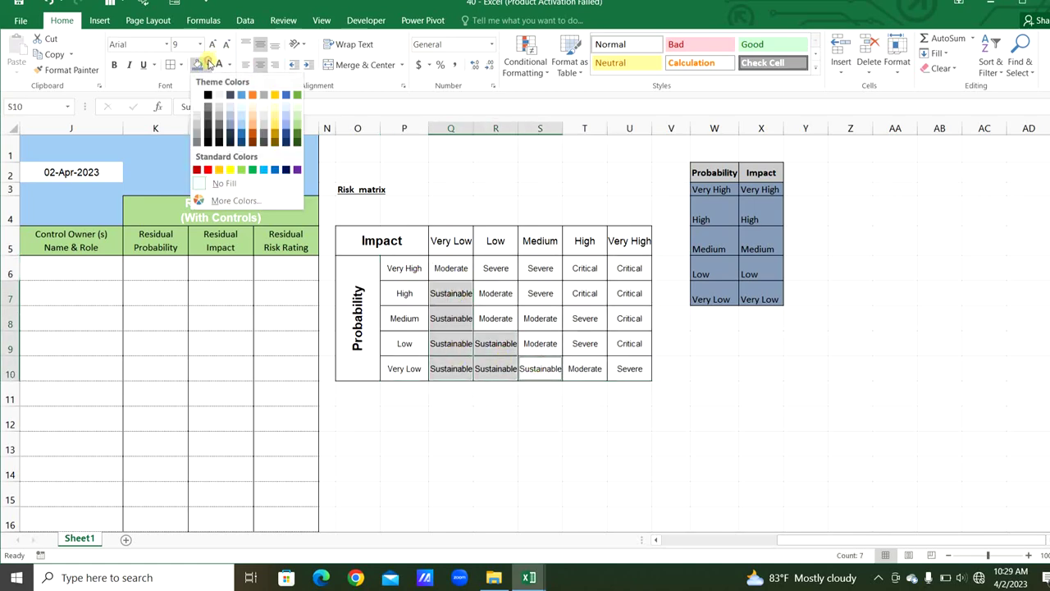
{"action": "left_click", "coordinate": [297, 105]}
- Fill all the Moderate cells in the risk matrix with Gold, Accent 4, Lighter 80%
{"action": "left_click", "coordinate": [459, 267]}
{"action": "left_click_drag", "start_coordinate": [496, 293], "coordinate": [539, 343], "text": "ctrl"}
{"action": "left_click", "coordinate": [582, 368], "text": "ctrl"}
{"action": "left_click", "coordinate": [205, 64]}
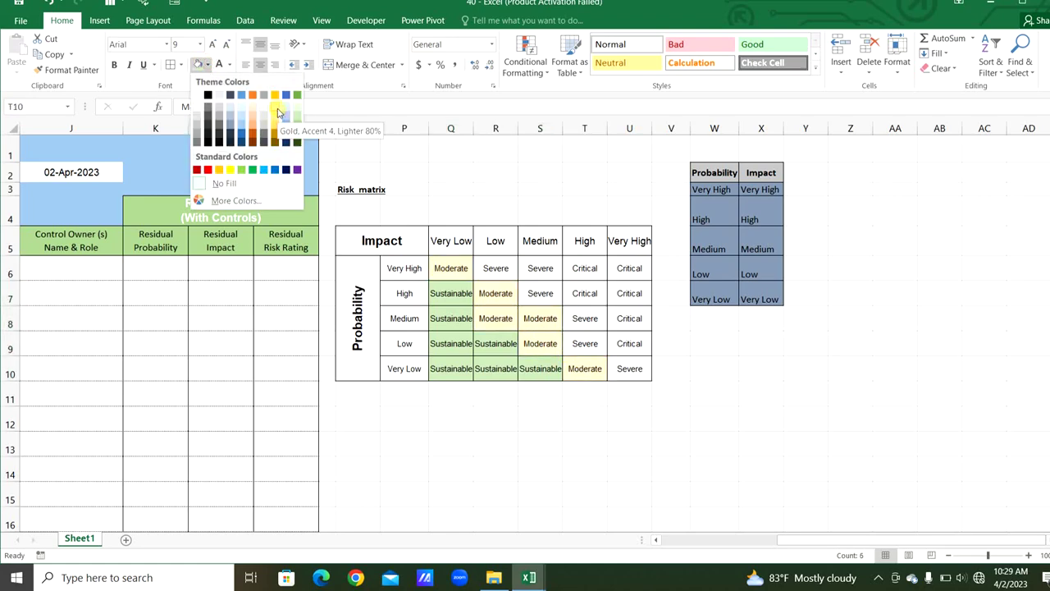
{"action": "left_click", "coordinate": [277, 107]}
- Fill all the Severe cells in the risk matrix with light orange
{"action": "left_click_drag", "start_coordinate": [495, 268], "coordinate": [540, 268]}
{"action": "left_click", "coordinate": [540, 293], "text": "ctrl"}
{"action": "left_click_drag", "start_coordinate": [585, 318], "coordinate": [584, 343]}
{"action": "left_click", "coordinate": [629, 368], "text": "ctrl"}
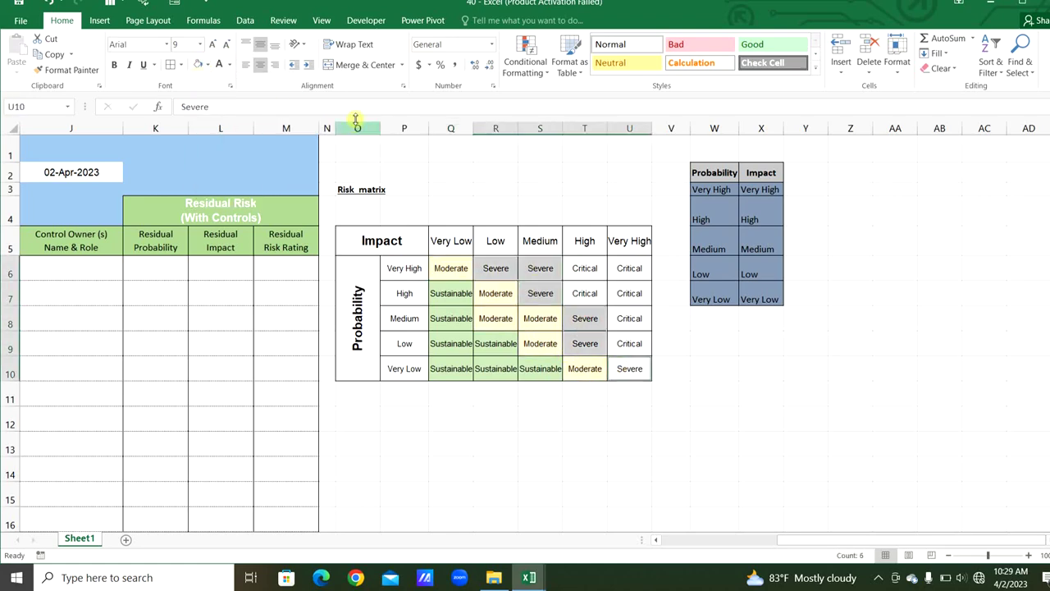
{"action": "left_click", "coordinate": [208, 64]}
{"action": "left_click", "coordinate": [253, 113]}
- Fill all the Critical cells in the risk matrix with bright pinkish red
{"action": "left_click_drag", "start_coordinate": [584, 267], "coordinate": [584, 293]}
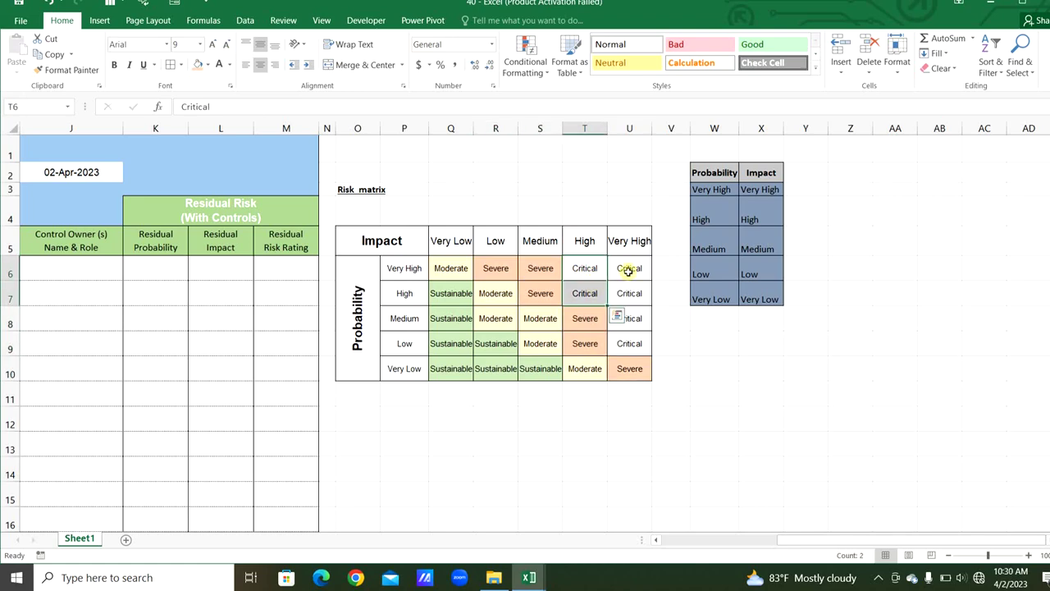
{"action": "left_click_drag", "start_coordinate": [630, 267], "coordinate": [629, 343], "text": "ctrl"}
{"action": "left_click", "coordinate": [210, 64]}
{"action": "left_click", "coordinate": [230, 200]}
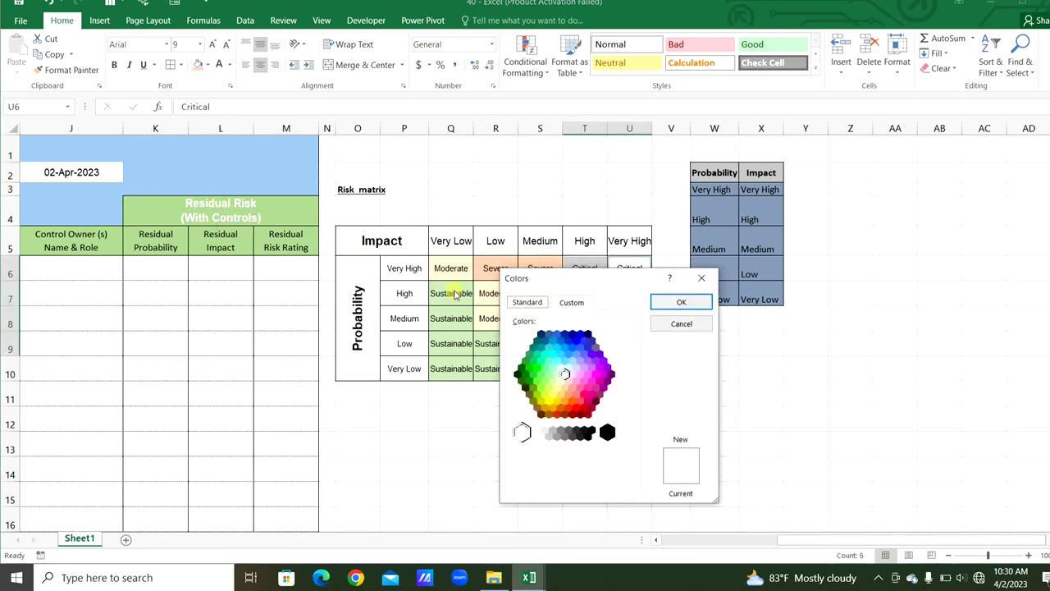
{"action": "left_click", "coordinate": [583, 394]}
{"action": "left_click", "coordinate": [687, 303]}
{"action": "left_click", "coordinate": [677, 414]}
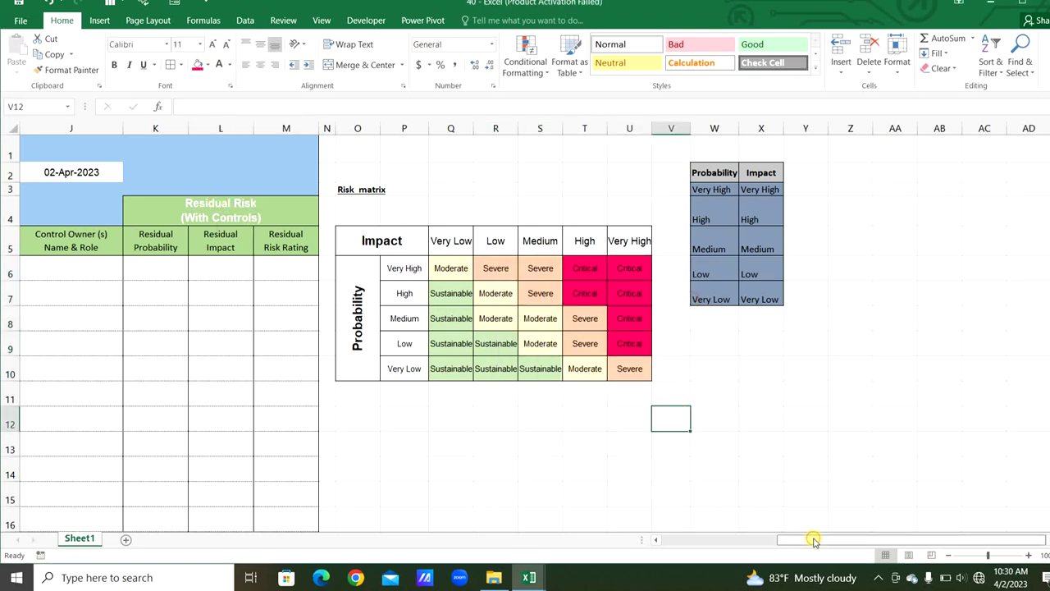
- Apply list data validation to the inherent Probability cells from F6 down, using the Probability options in W3:W7 as the source
{"action": "left_click_drag", "start_coordinate": [816, 536], "coordinate": [731, 539]}
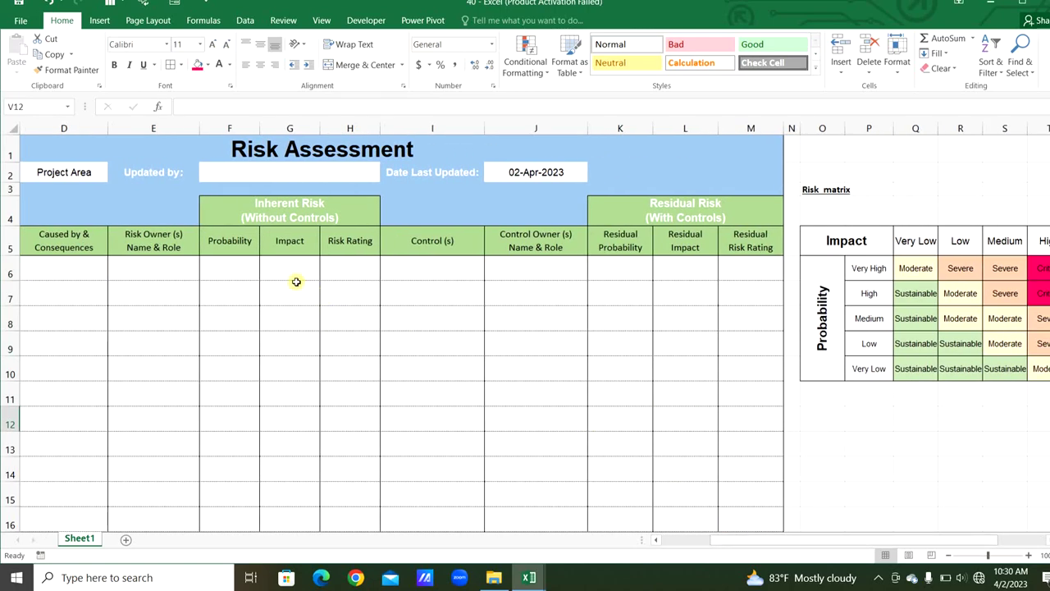
{"action": "left_click", "coordinate": [244, 261]}
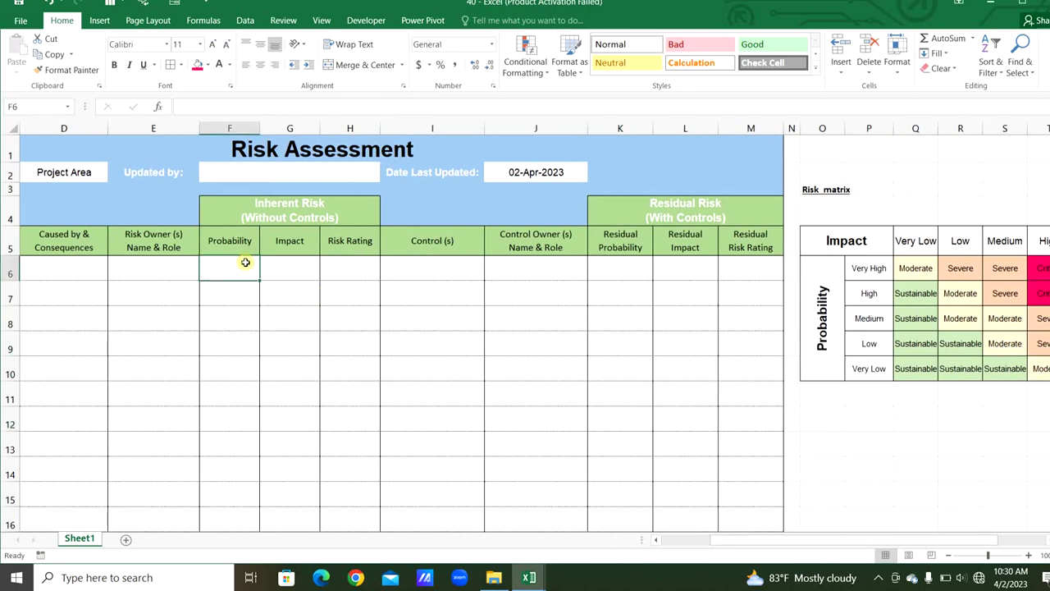
{"action": "scroll", "coordinate": [244, 260], "scroll_direction": "right", "scroll_amount": 2}
{"action": "left_click_drag", "start_coordinate": [1022, 187], "coordinate": [1019, 297]}
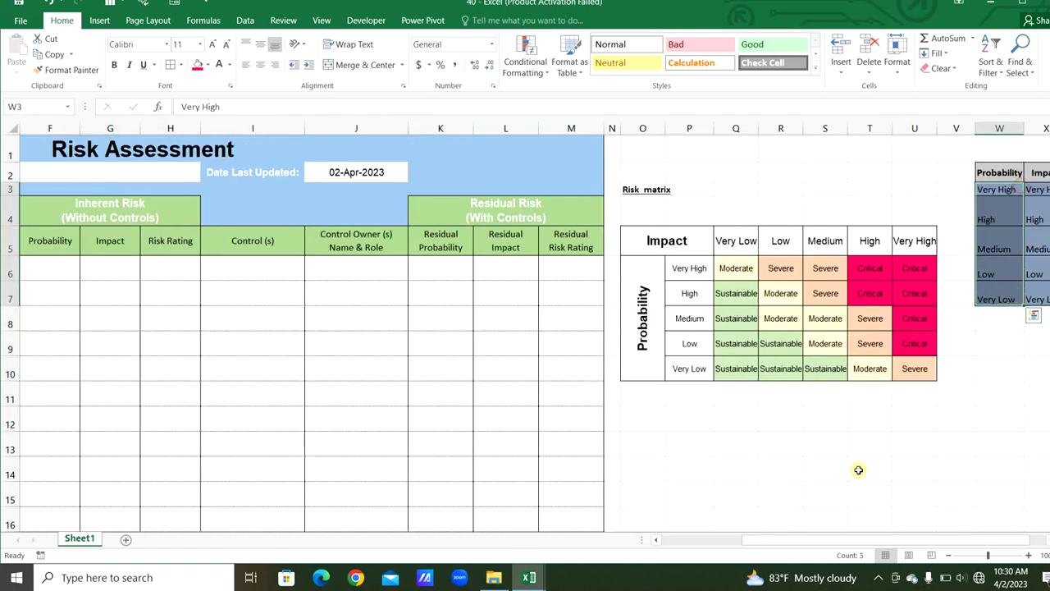
{"action": "left_click", "coordinate": [717, 539]}
{"action": "left_click", "coordinate": [398, 268]}
{"action": "key", "text": "ctrl+shift+Down"}
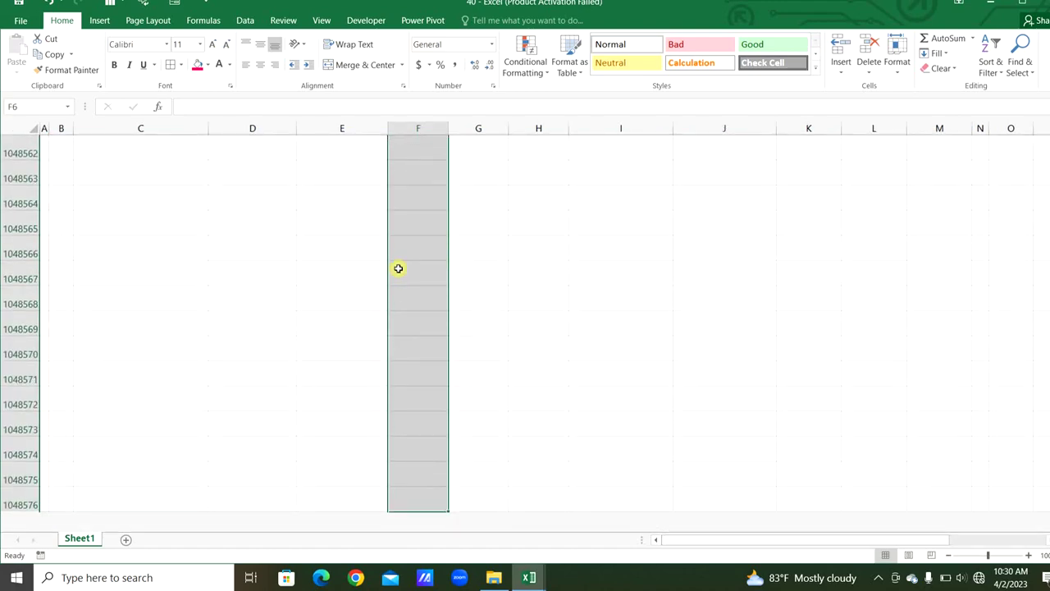
{"action": "key", "text": "ctrl+BackSpace"}
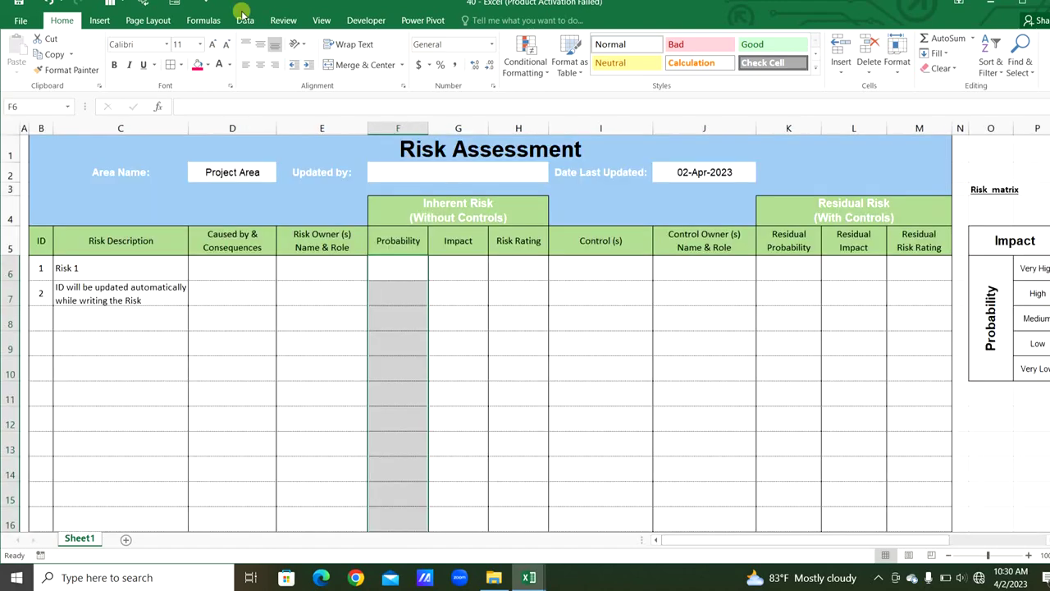
{"action": "left_click", "coordinate": [244, 20]}
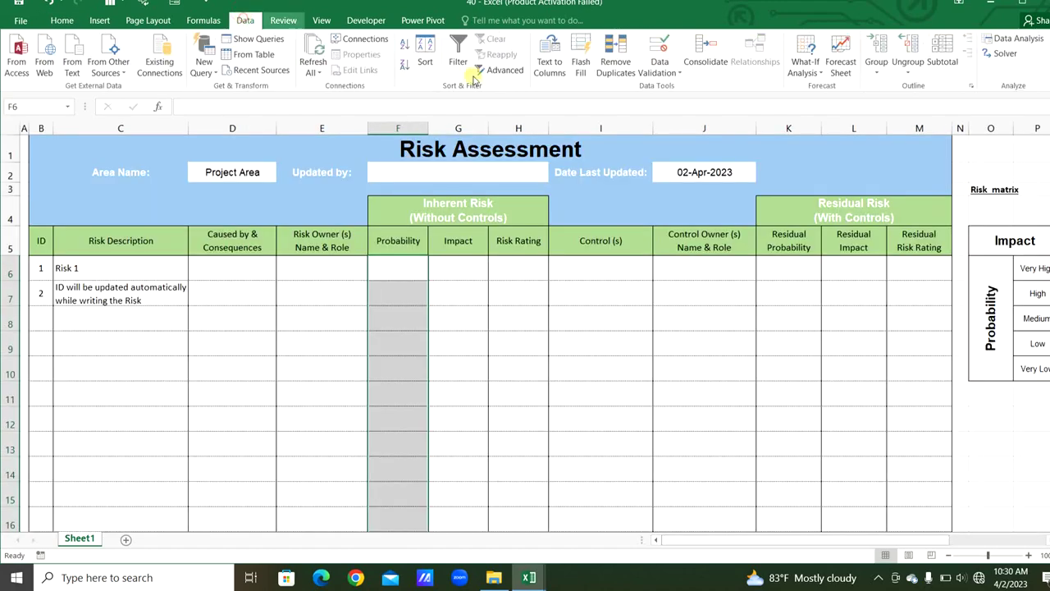
{"action": "left_click", "coordinate": [659, 72]}
{"action": "left_click", "coordinate": [662, 91]}
{"action": "left_click", "coordinate": [509, 353]}
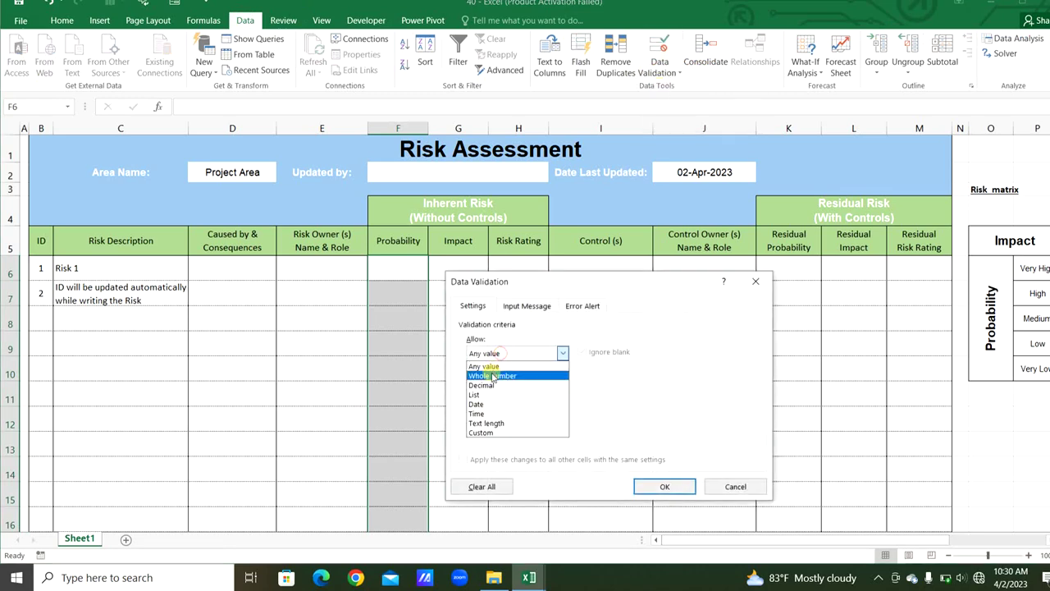
{"action": "left_click", "coordinate": [493, 395]}
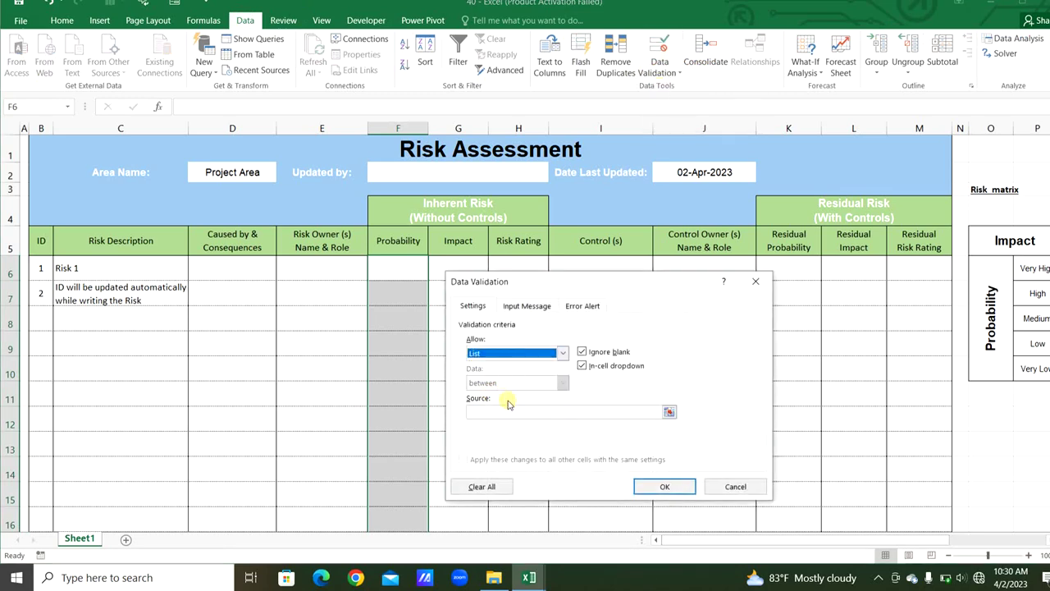
{"action": "left_click", "coordinate": [504, 411]}
{"action": "left_click_drag", "start_coordinate": [897, 543], "coordinate": [996, 530]}
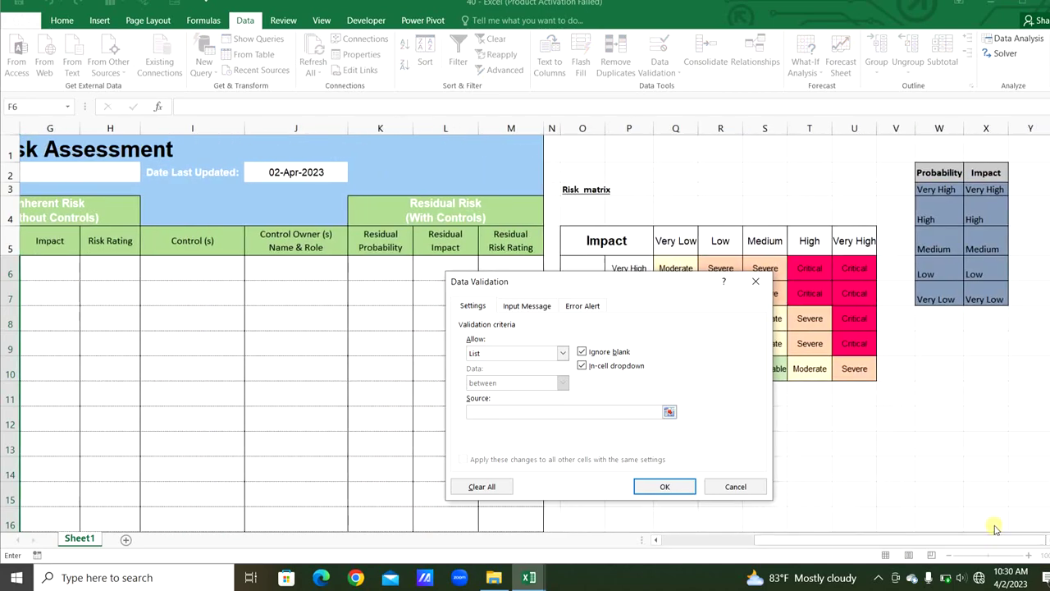
{"action": "left_click_drag", "start_coordinate": [935, 188], "coordinate": [949, 289]}
{"action": "key", "text": "Return"}
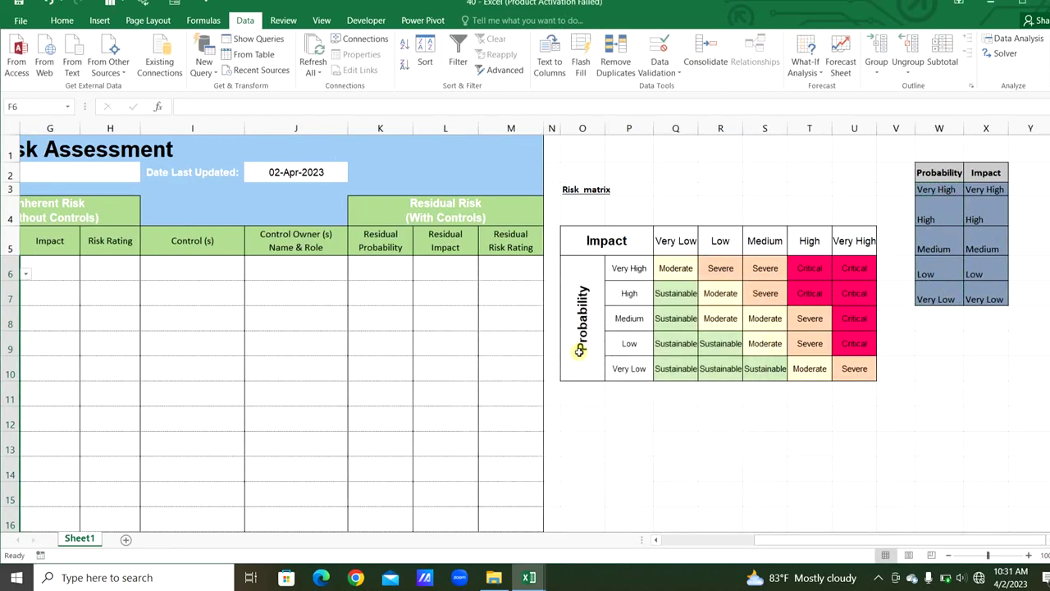
- Choose Medium as the inherent probability in F6 and Very High in F7
{"action": "scroll", "coordinate": [127, 347], "scroll_direction": "left", "scroll_amount": 1}
{"action": "left_click", "coordinate": [267, 276]}
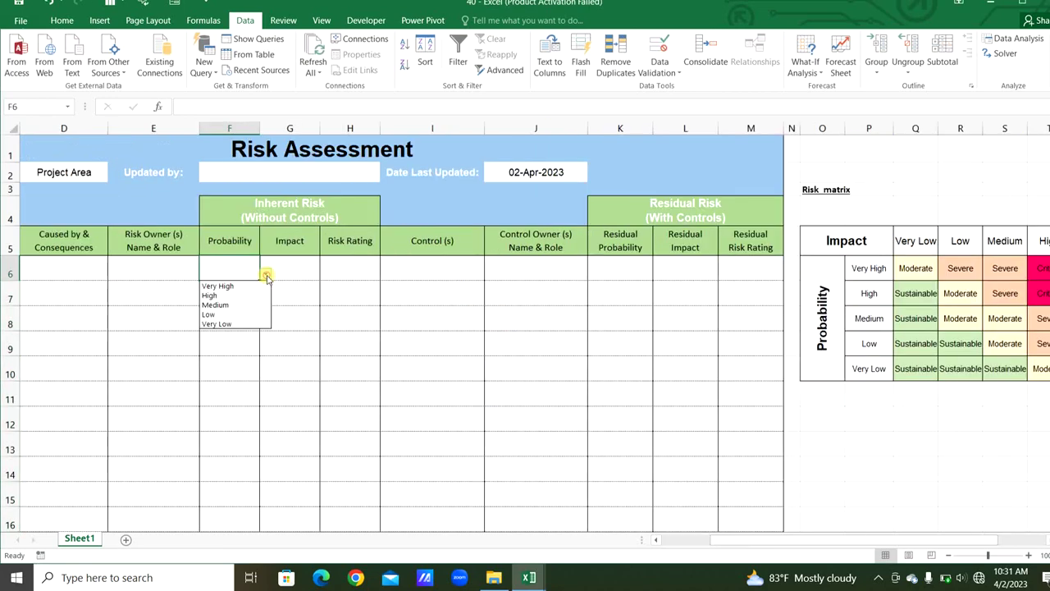
{"action": "left_click", "coordinate": [232, 305]}
{"action": "left_click", "coordinate": [241, 301]}
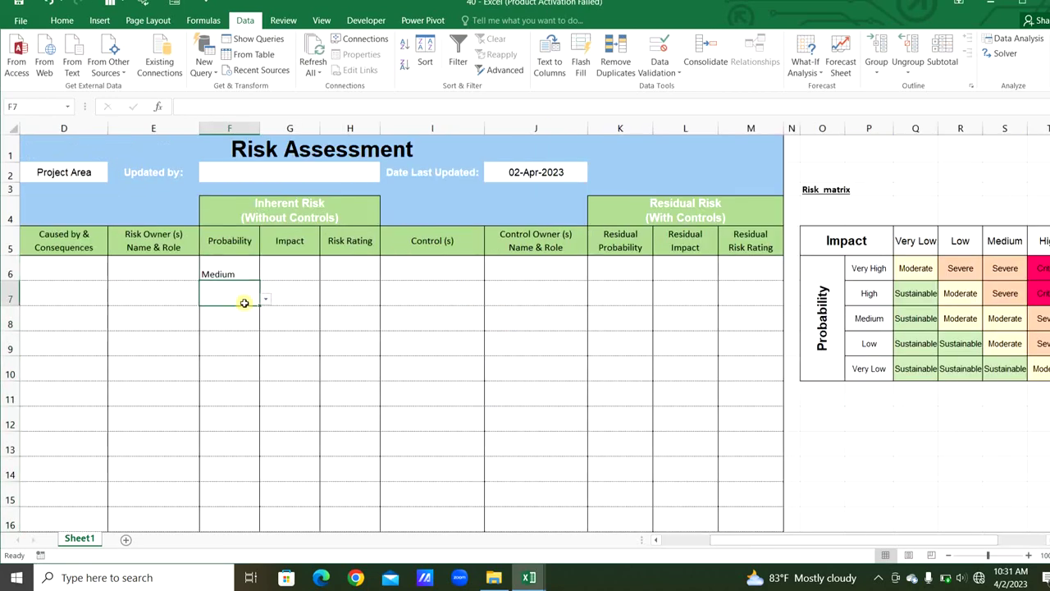
{"action": "left_click", "coordinate": [267, 300]}
{"action": "left_click", "coordinate": [249, 311]}
- Apply list data validation to the inherent Impact cells from G6 down, with source =$X$3:$X$7
{"action": "left_click", "coordinate": [309, 266]}
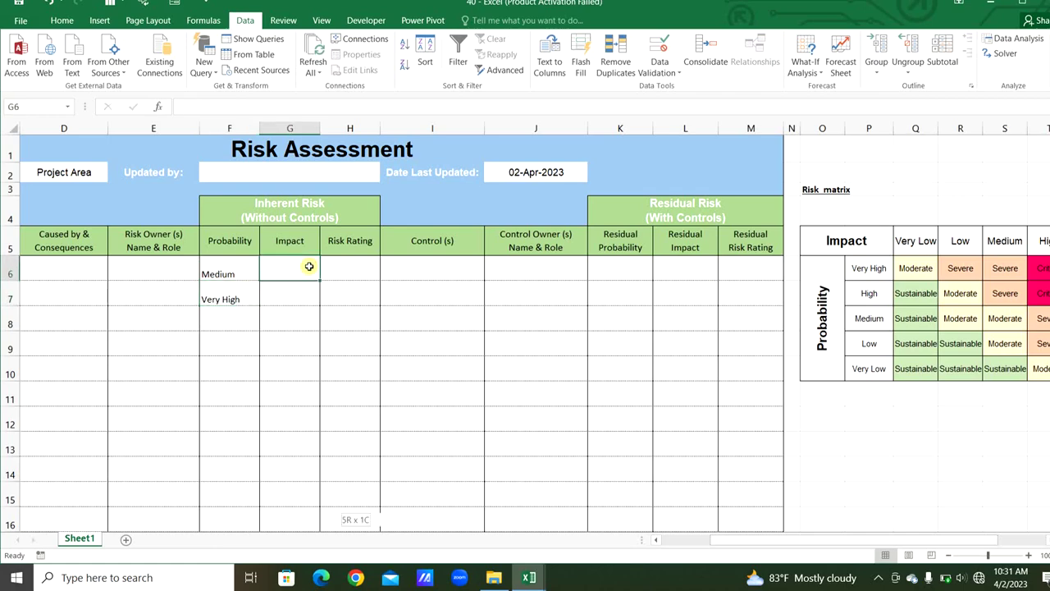
{"action": "key", "text": "ctrl+shift+Down"}
{"action": "left_click", "coordinate": [661, 72]}
{"action": "left_click", "coordinate": [666, 87]}
{"action": "left_click", "coordinate": [535, 353]}
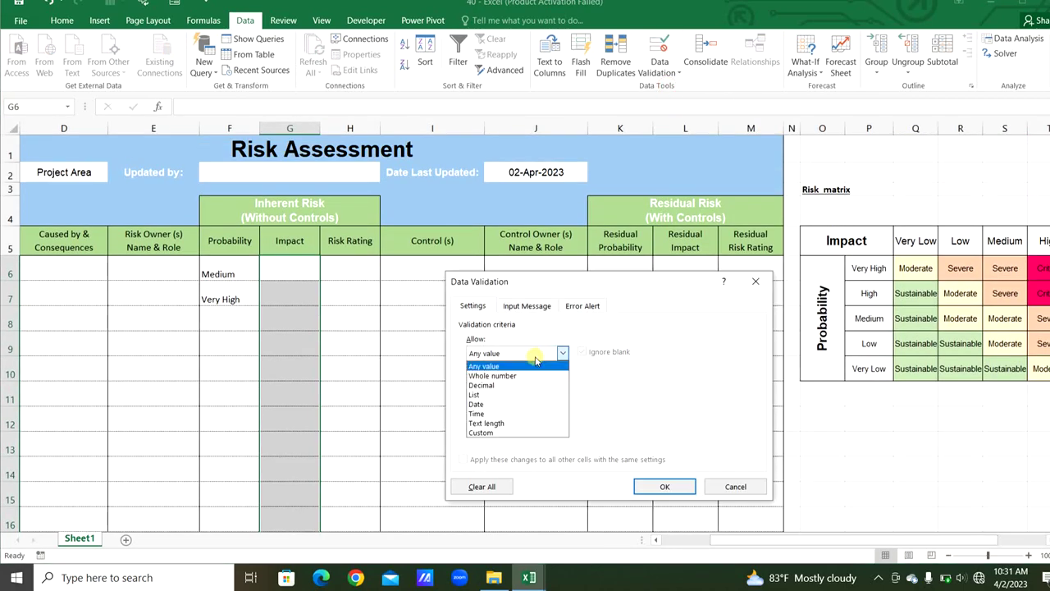
{"action": "left_click", "coordinate": [496, 394]}
{"action": "left_click", "coordinate": [509, 411]}
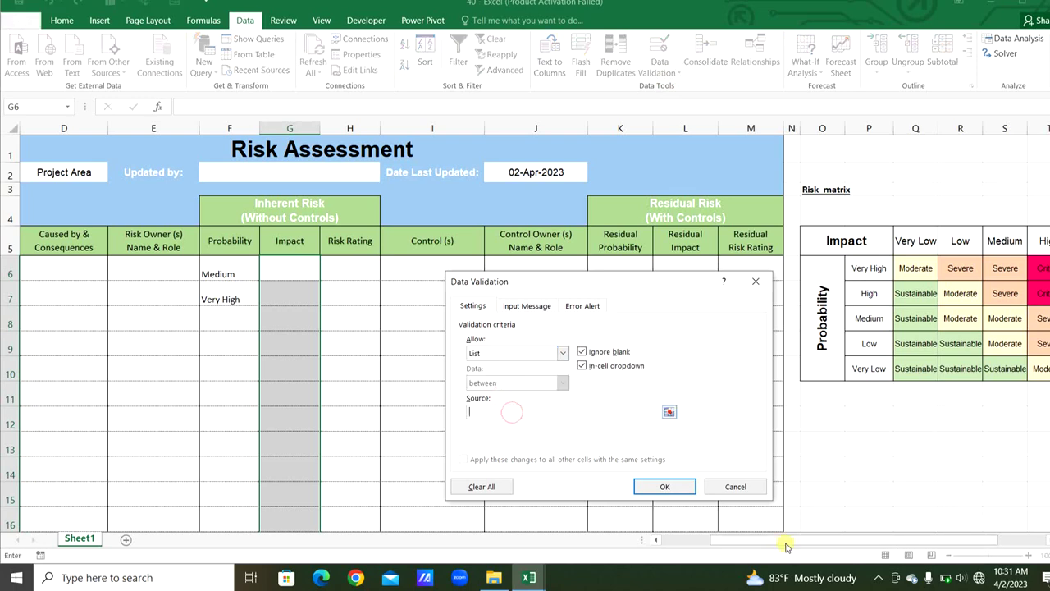
{"action": "left_click_drag", "start_coordinate": [784, 543], "coordinate": [919, 543]}
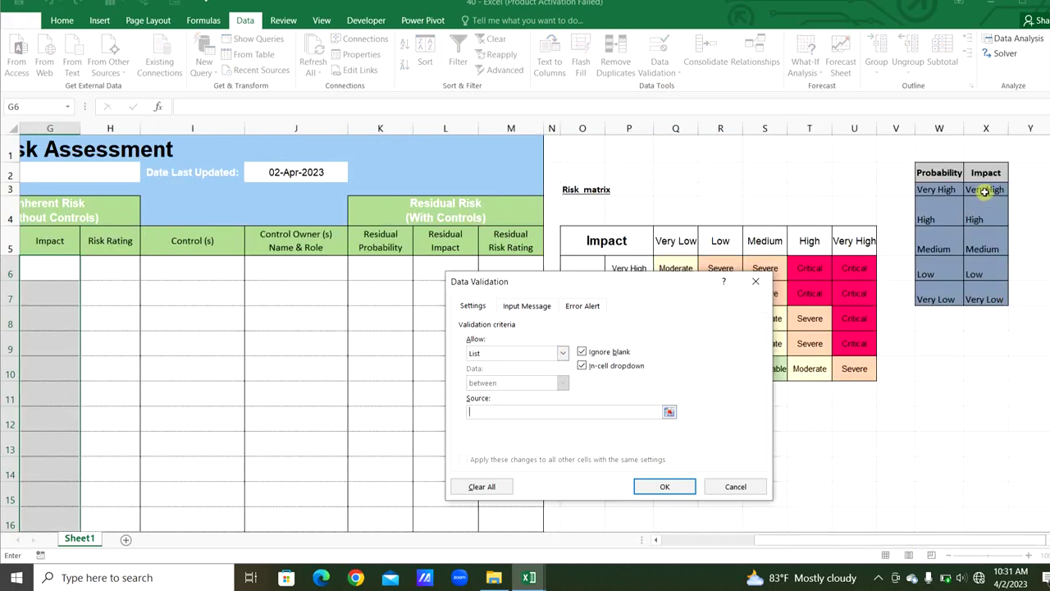
{"action": "left_click_drag", "start_coordinate": [985, 190], "coordinate": [985, 294]}
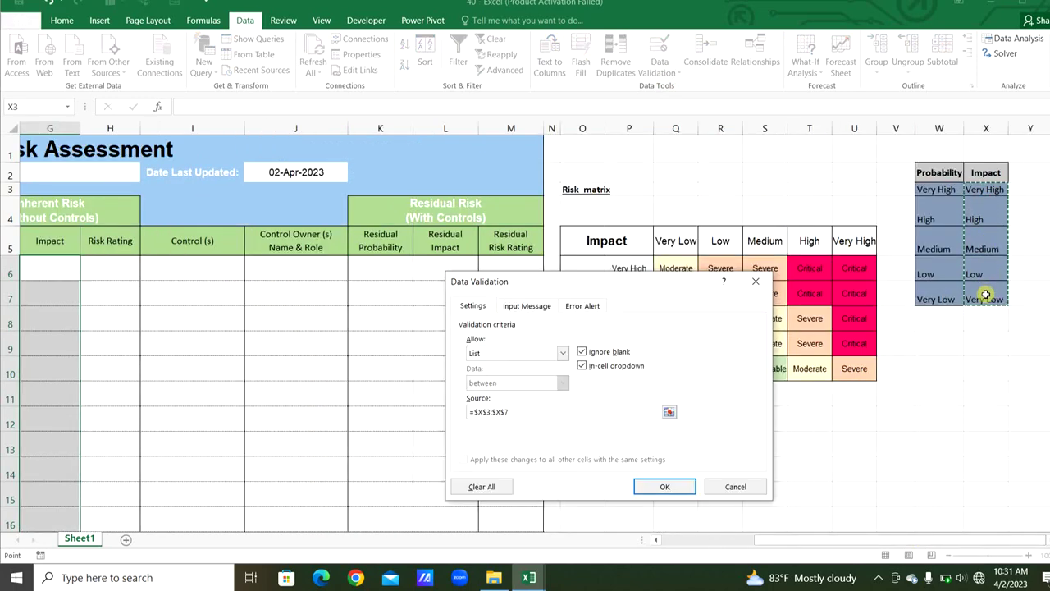
{"action": "key", "text": "Return"}
- Choose Low as the inherent impact in G6 and Medium in G7
{"action": "left_click", "coordinate": [479, 267]}
{"action": "left_click", "coordinate": [495, 273]}
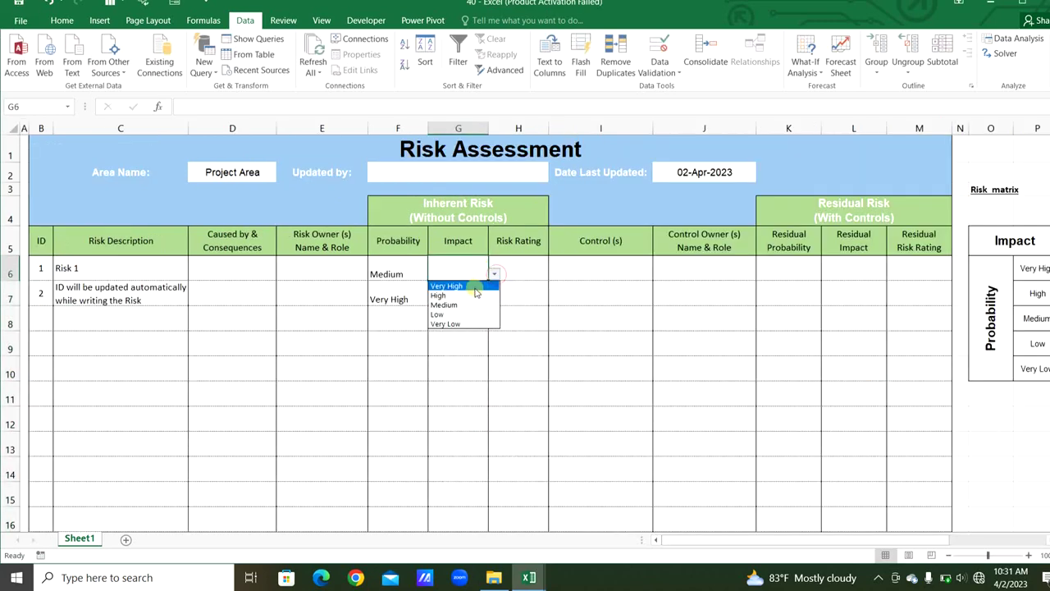
{"action": "left_click", "coordinate": [475, 289]}
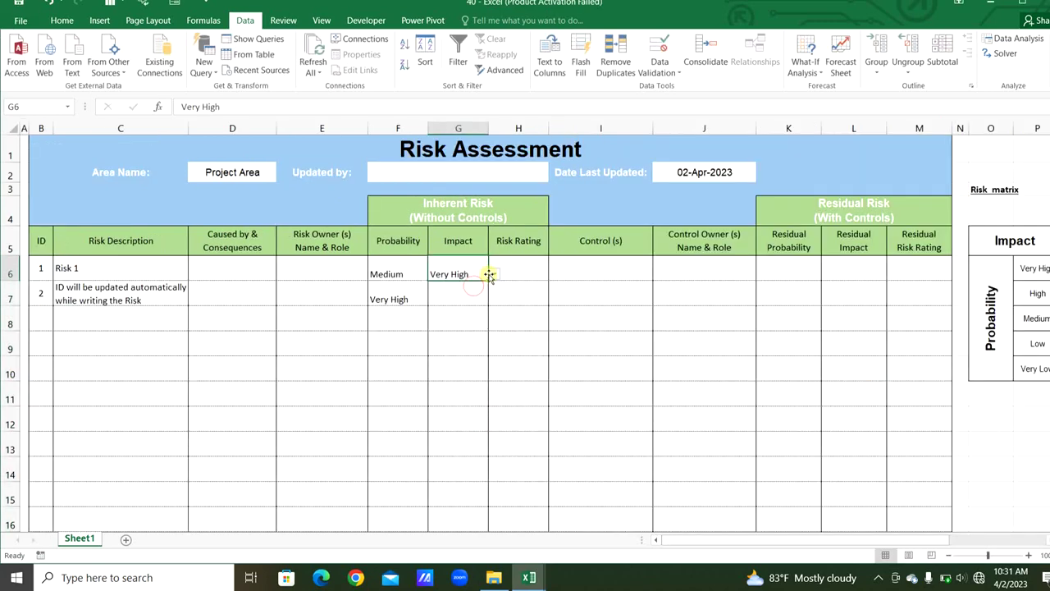
{"action": "left_click", "coordinate": [495, 273]}
{"action": "left_click", "coordinate": [459, 315]}
{"action": "left_click", "coordinate": [476, 297]}
{"action": "left_click", "coordinate": [496, 299]}
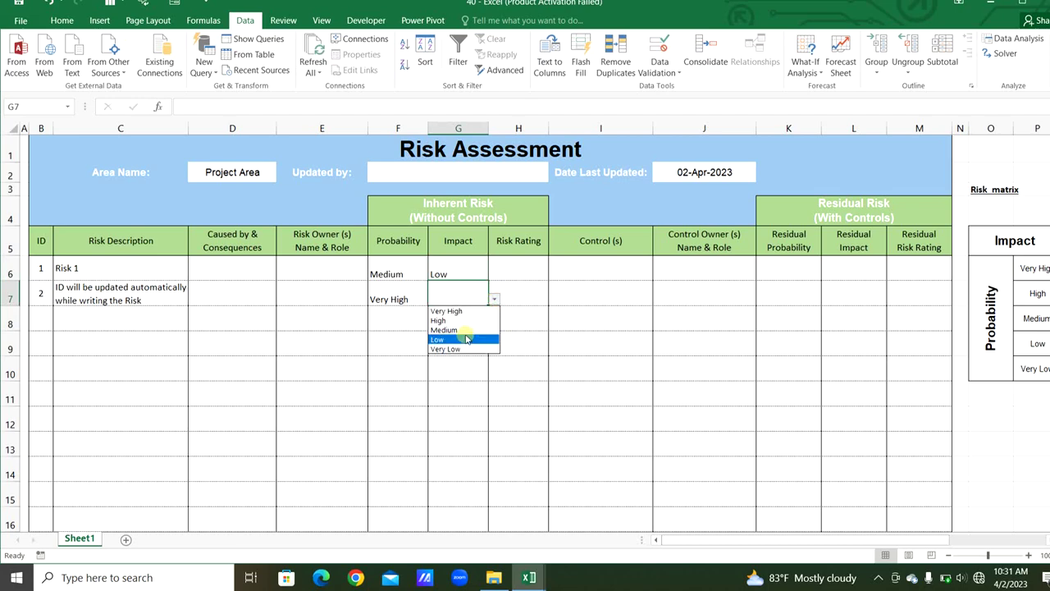
{"action": "left_click", "coordinate": [451, 331]}
- Choose High as the inherent probability in both F8 and F9
{"action": "left_click", "coordinate": [414, 322]}
{"action": "left_click", "coordinate": [434, 324]}
{"action": "left_click", "coordinate": [412, 345]}
{"action": "left_click", "coordinate": [414, 349]}
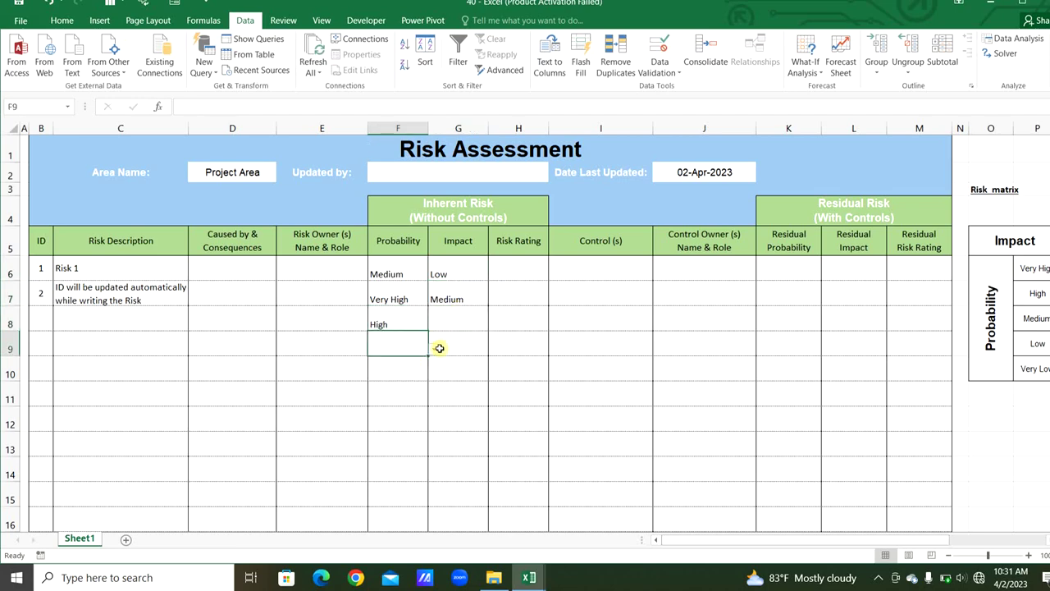
{"action": "left_click", "coordinate": [434, 350]}
{"action": "left_click", "coordinate": [402, 367]}
- Choose Medium as the inherent impact in G8 and Low in G9
{"action": "left_click", "coordinate": [459, 321]}
{"action": "left_click", "coordinate": [494, 324]}
{"action": "left_click", "coordinate": [459, 354]}
{"action": "left_click", "coordinate": [466, 348]}
{"action": "left_click", "coordinate": [494, 349]}
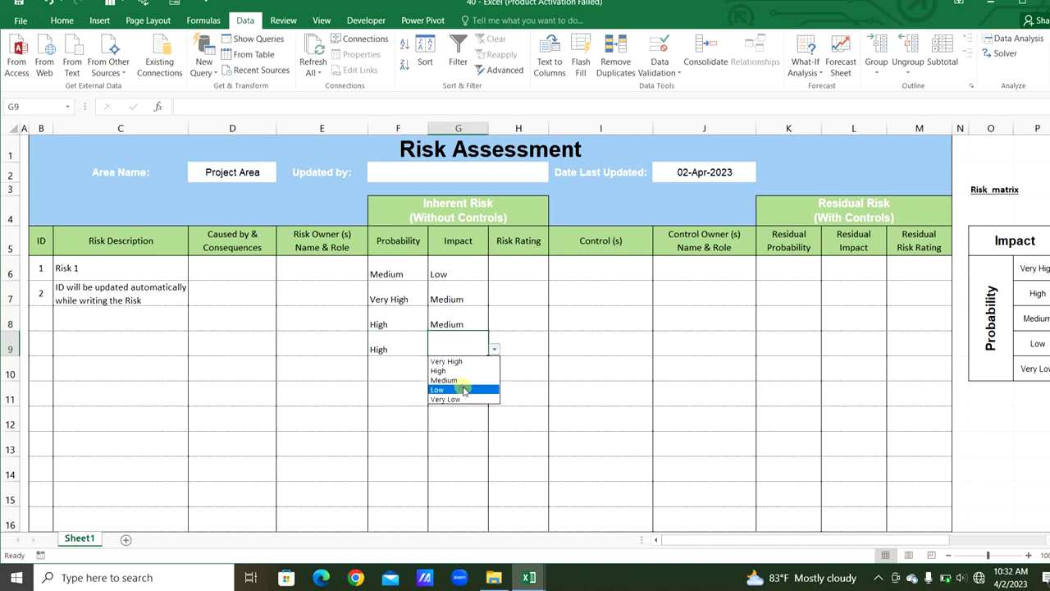
{"action": "left_click", "coordinate": [462, 389]}
{"action": "left_click", "coordinate": [512, 369]}
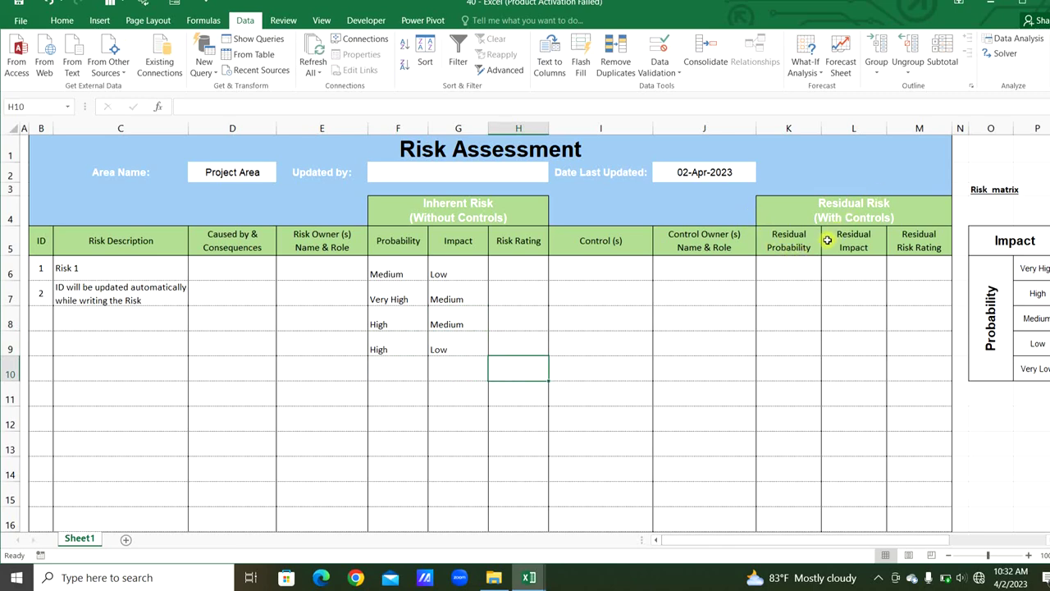
- Apply list data validation to the Residual Probability cells from K6 down, using the Probability options in column W as the source
{"action": "left_click", "coordinate": [808, 270]}
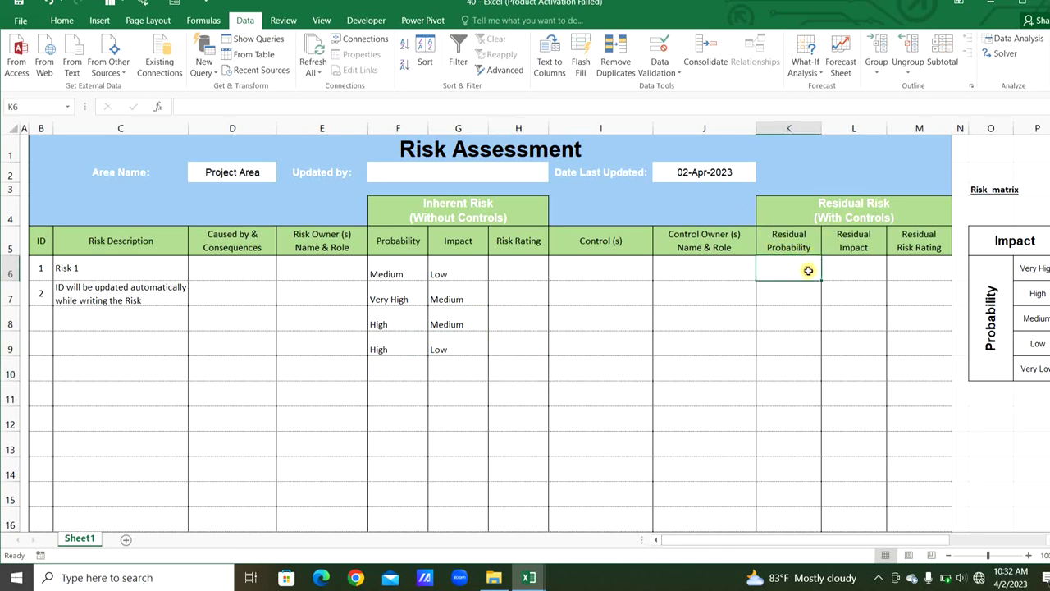
{"action": "key", "text": "ctrl+shift+Down"}
{"action": "left_click", "coordinate": [659, 71]}
{"action": "left_click", "coordinate": [680, 88]}
{"action": "left_click", "coordinate": [502, 356]}
{"action": "left_click", "coordinate": [493, 397]}
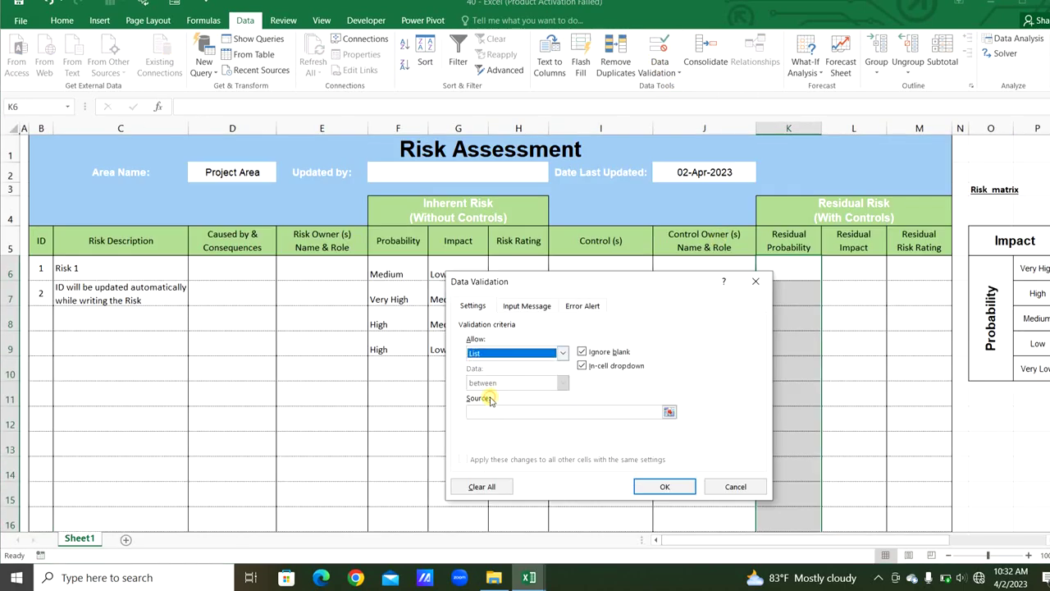
{"action": "left_click", "coordinate": [496, 411]}
{"action": "left_click_drag", "start_coordinate": [811, 539], "coordinate": [904, 539]}
{"action": "left_click_drag", "start_coordinate": [946, 190], "coordinate": [947, 265]}
{"action": "key", "text": "Return"}
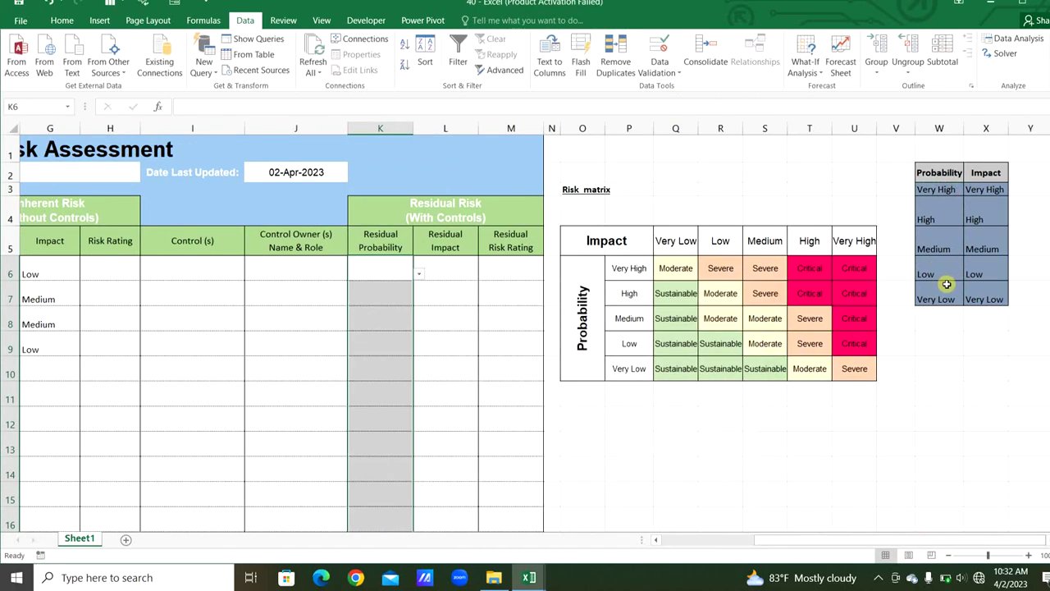
- Apply list data validation to the Residual Impact cells from L6 down, using the Impact options in X3:X7 as the source
{"action": "left_click", "coordinate": [462, 274]}
{"action": "key", "text": "ctrl+shift+Down"}
{"action": "left_click", "coordinate": [659, 71]}
{"action": "left_click", "coordinate": [661, 89]}
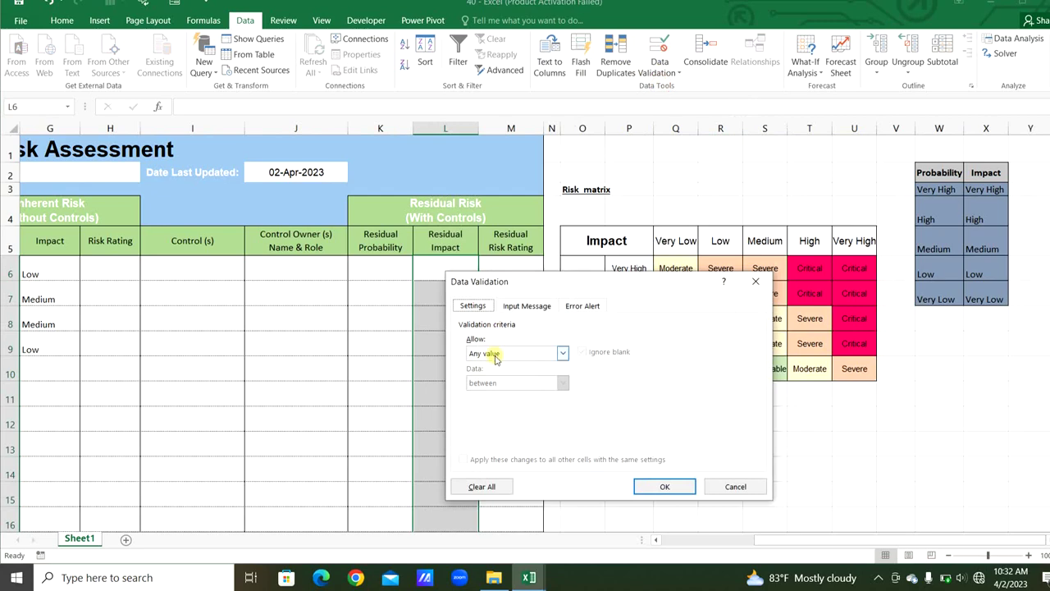
{"action": "left_click", "coordinate": [503, 353]}
{"action": "left_click", "coordinate": [493, 396]}
{"action": "left_click_drag", "start_coordinate": [985, 190], "coordinate": [996, 298]}
{"action": "key", "text": "Return"}
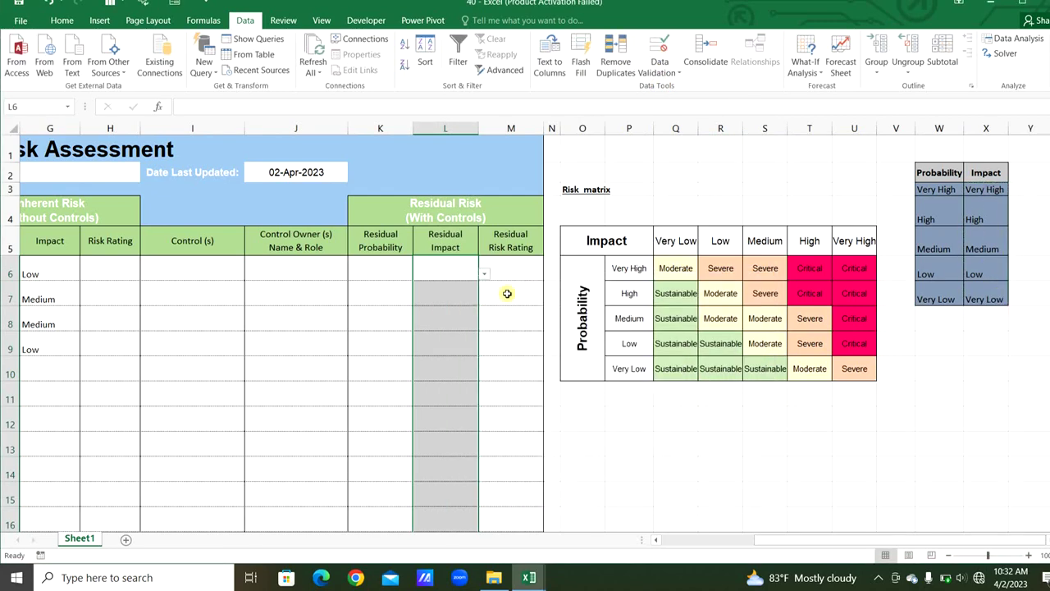
- Choose High as the residual probability in K6 and Medium in K7
{"action": "left_click", "coordinate": [385, 270]}
{"action": "left_click", "coordinate": [418, 274]}
{"action": "left_click", "coordinate": [399, 296]}
{"action": "left_click", "coordinate": [403, 292]}
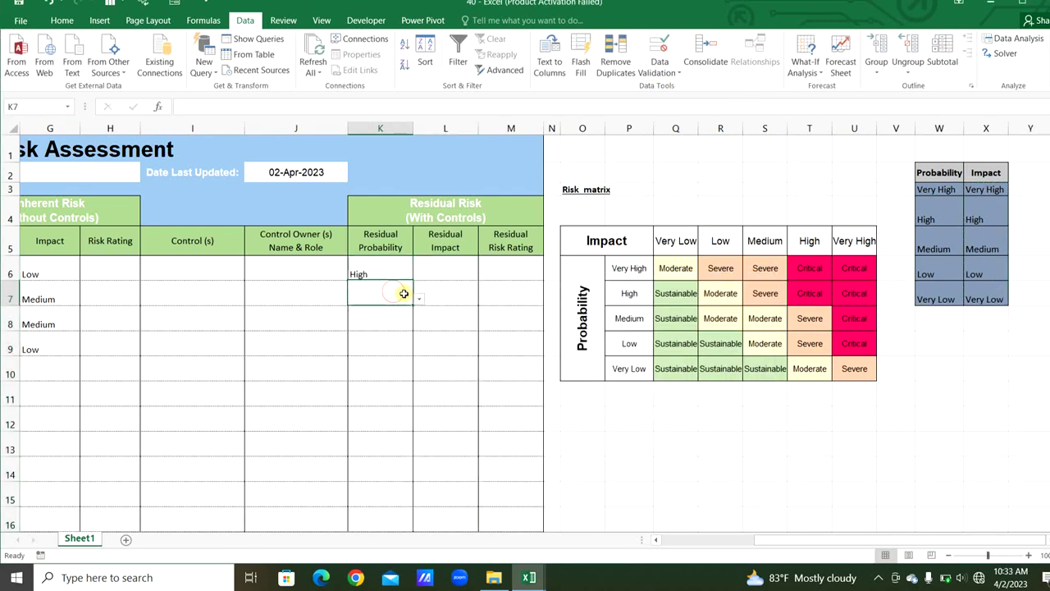
{"action": "left_click", "coordinate": [418, 300]}
{"action": "left_click", "coordinate": [399, 329]}
- Choose Medium as the residual impact in L6 and Low in L7
{"action": "left_click", "coordinate": [445, 271]}
{"action": "left_click", "coordinate": [484, 275]}
{"action": "left_click", "coordinate": [428, 305]}
{"action": "left_click", "coordinate": [445, 299]}
{"action": "left_click", "coordinate": [485, 299]}
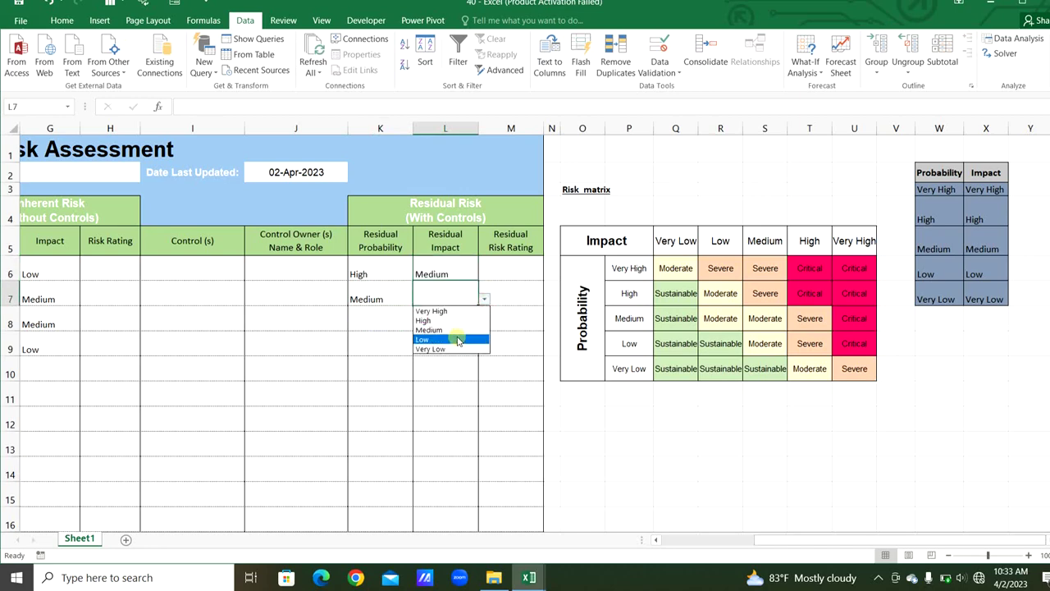
{"action": "left_click", "coordinate": [423, 338]}
- Choose High as the residual probability and Medium as the residual impact for the risks in rows 8 and 9
{"action": "left_click", "coordinate": [380, 324]}
{"action": "left_click", "coordinate": [419, 324]}
{"action": "left_click", "coordinate": [392, 345]}
{"action": "left_click", "coordinate": [446, 324]}
{"action": "left_click", "coordinate": [484, 324]}
{"action": "left_click", "coordinate": [455, 355]}
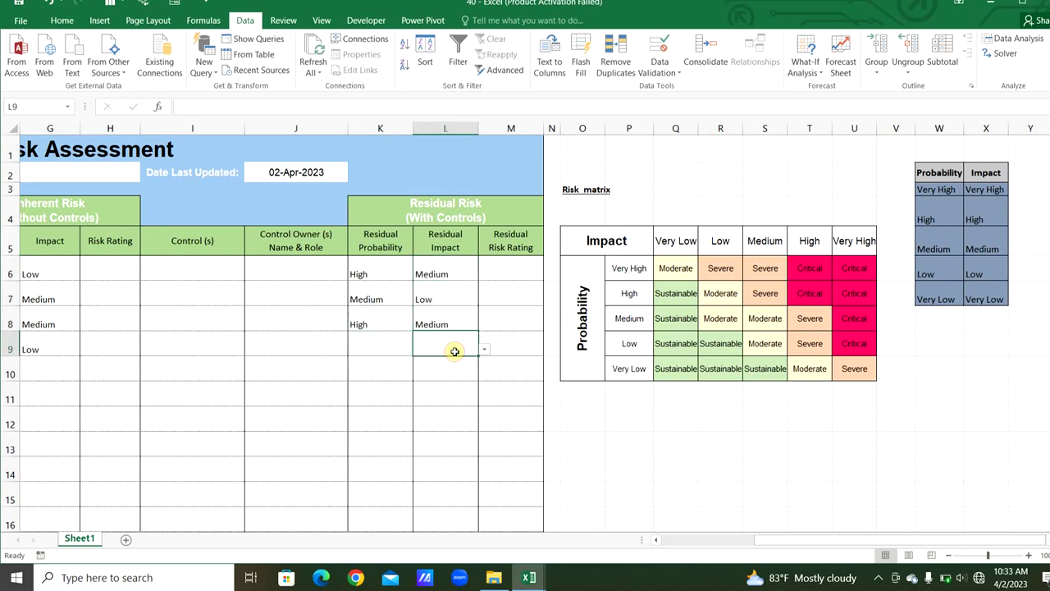
{"action": "left_click", "coordinate": [402, 350]}
{"action": "left_click", "coordinate": [419, 349]}
{"action": "left_click", "coordinate": [443, 367]}
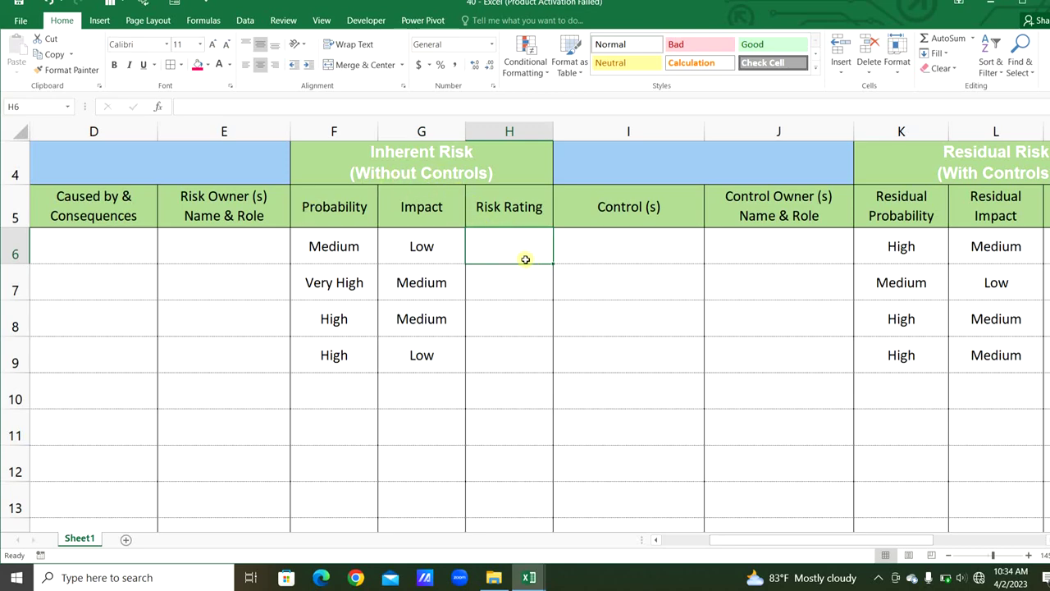
- Start an INDEX formula in Risk Rating cell H6 with the risk matrix $Q$6:$U$10 as its absolute array
{"action": "type", "text": "="}
{"action": "type", "text": "ind"}
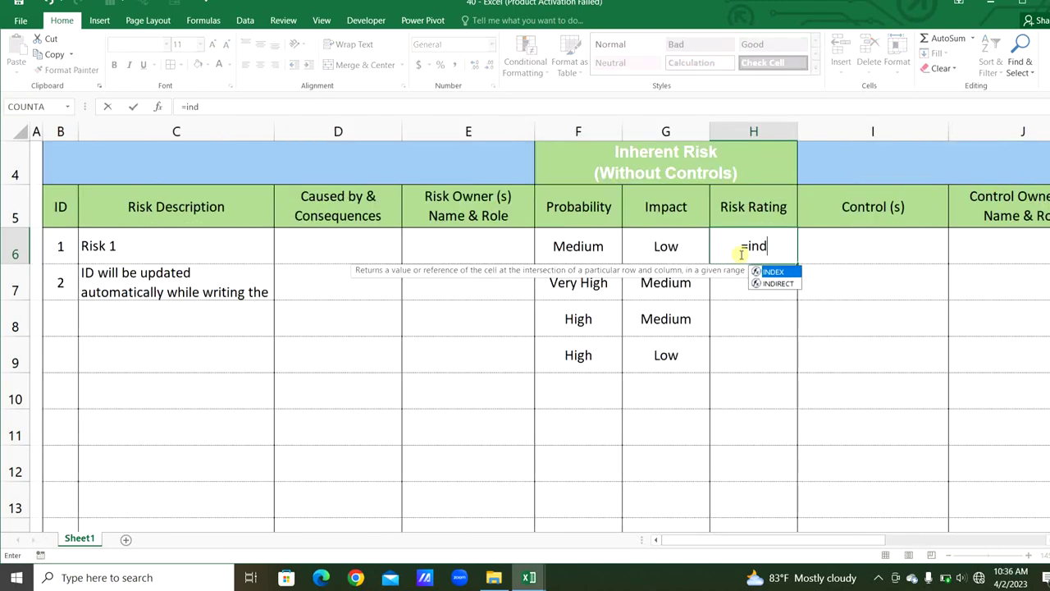
{"action": "key", "text": "Tab"}
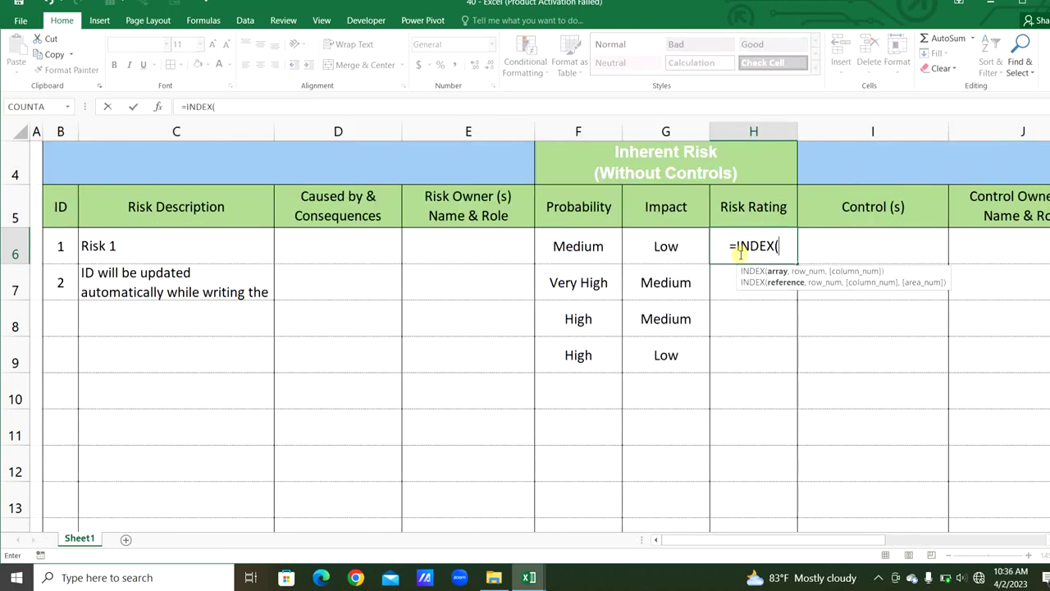
{"action": "left_click_drag", "start_coordinate": [824, 541], "coordinate": [970, 540]}
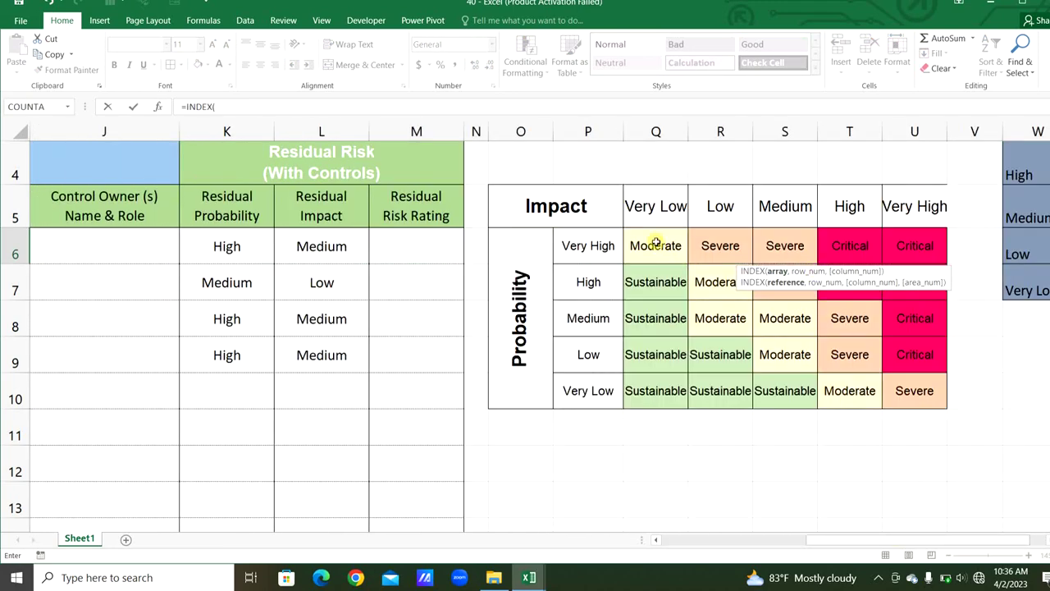
{"action": "left_click_drag", "start_coordinate": [655, 243], "coordinate": [886, 380]}
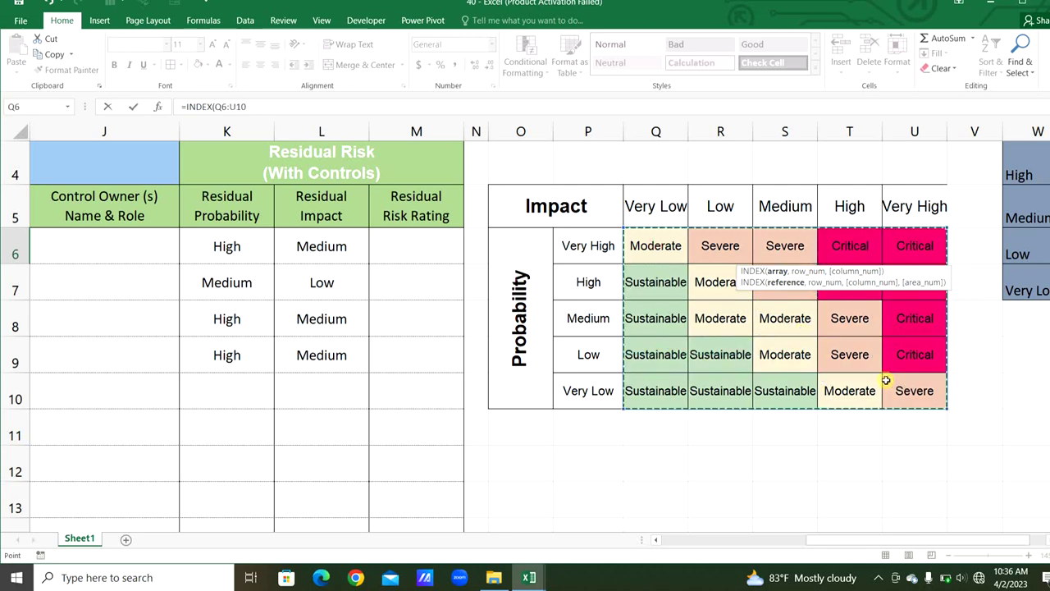
{"action": "key", "text": "F4"}
{"action": "type", "text": ","}
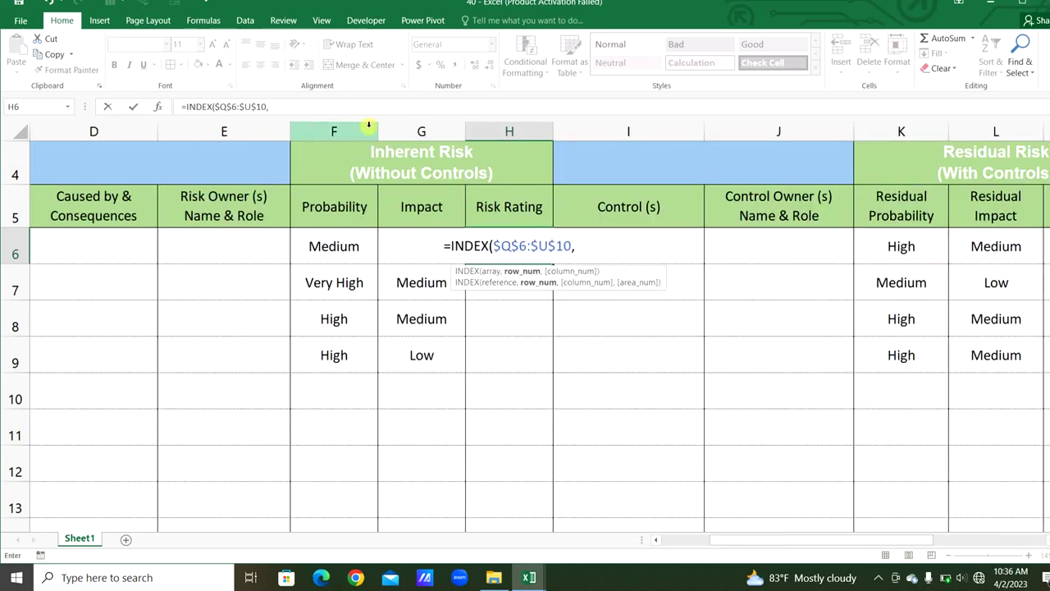
- Add the row argument MATCH(F6,$P$6:$P$10,0) to look up the inherent probability with an exact match
{"action": "type", "text": "mat"}
{"action": "key", "text": "Tab"}
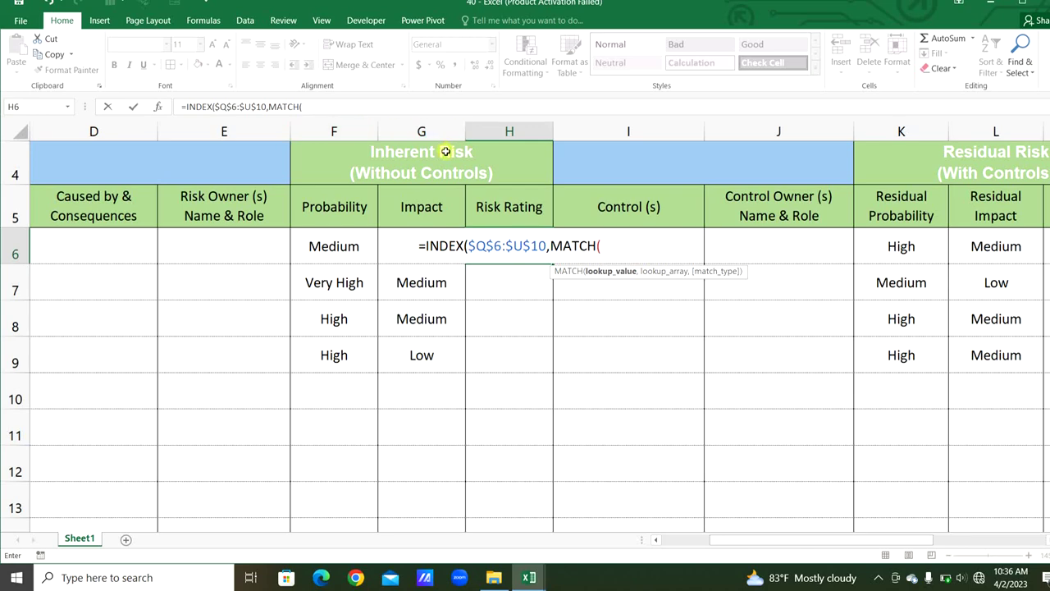
{"action": "left_click", "coordinate": [327, 250]}
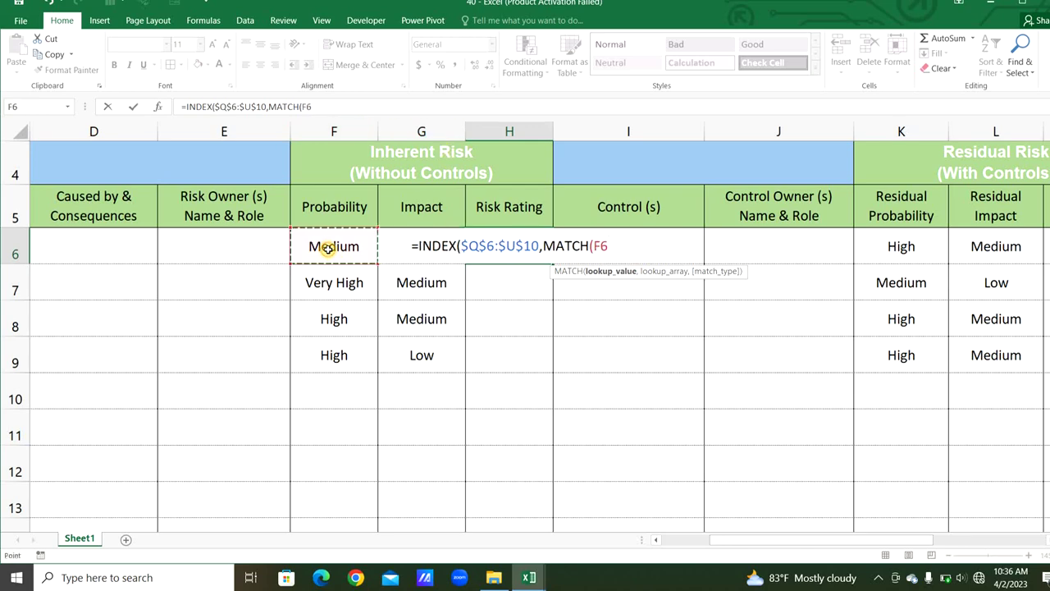
{"action": "type", "text": ","}
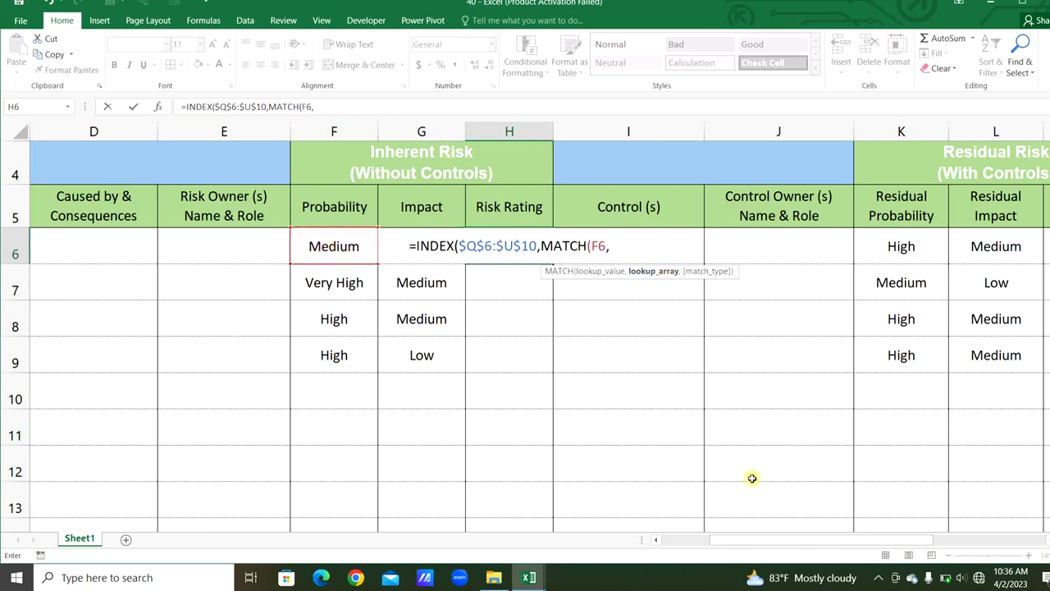
{"action": "left_click_drag", "start_coordinate": [842, 246], "coordinate": [842, 385]}
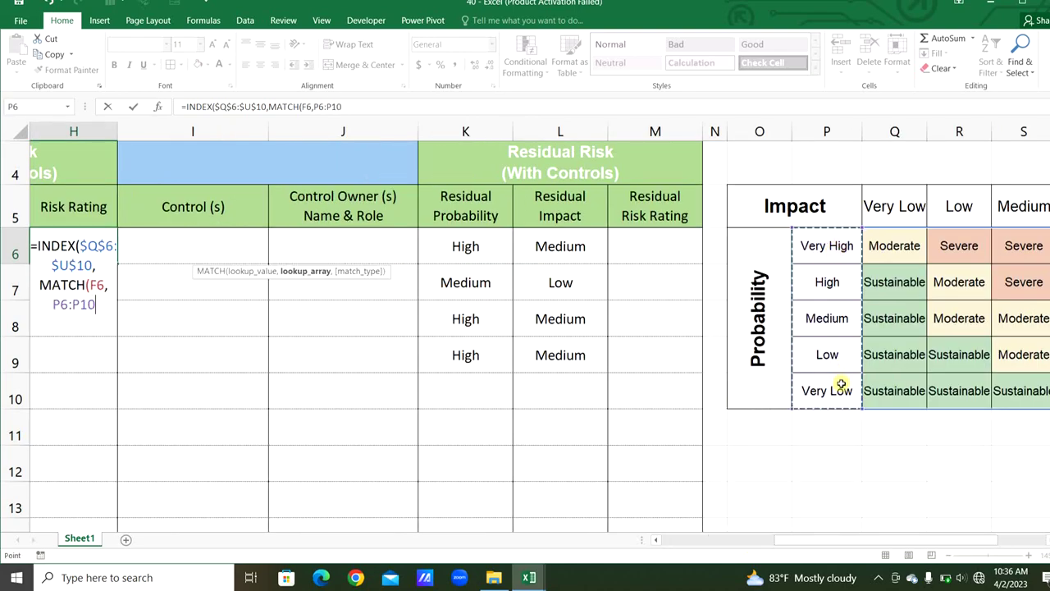
{"action": "left_click_drag", "start_coordinate": [857, 542], "coordinate": [889, 543]}
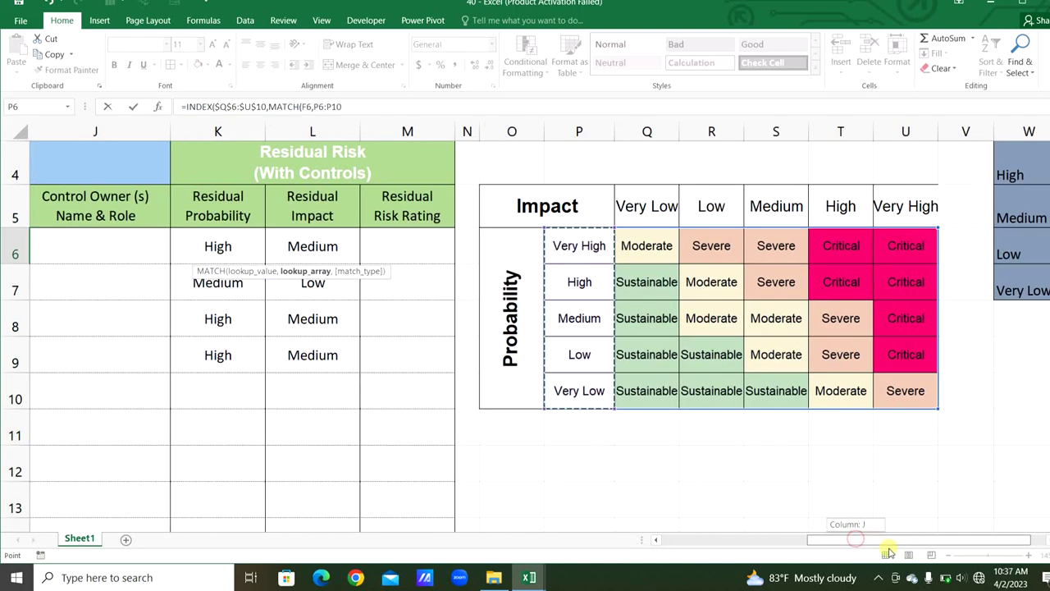
{"action": "key", "text": "F4"}
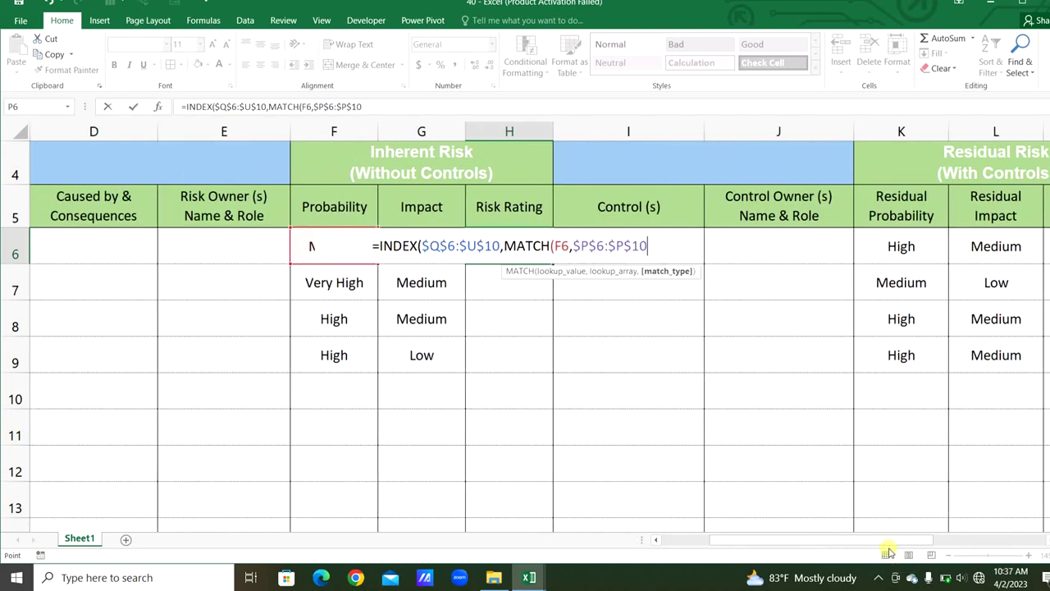
{"action": "type", "text": ","}
{"action": "key", "text": "Down"}
{"action": "key", "text": "Tab"}
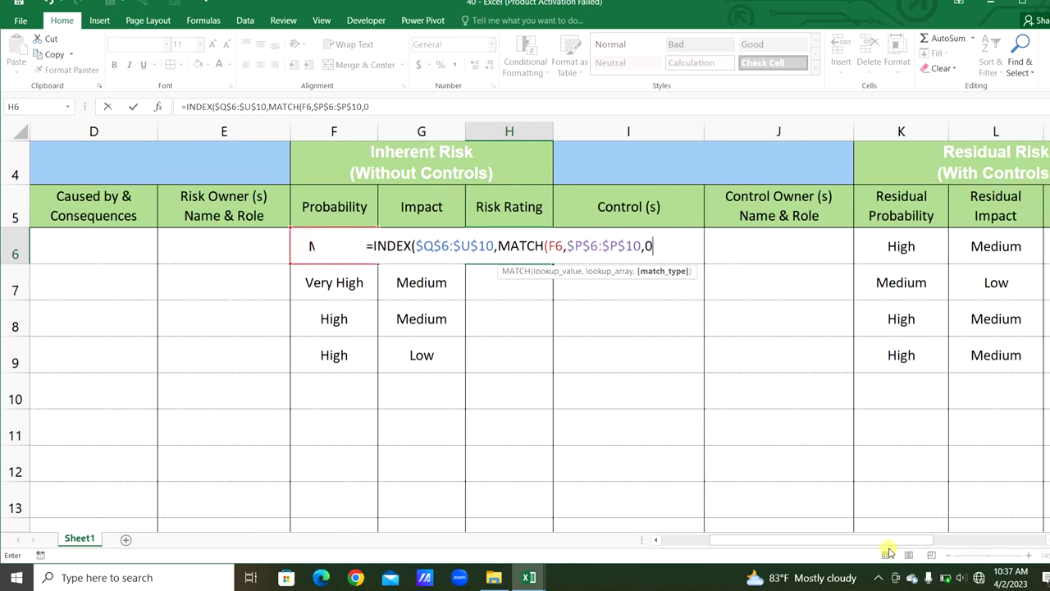
{"action": "type", "text": ")"}
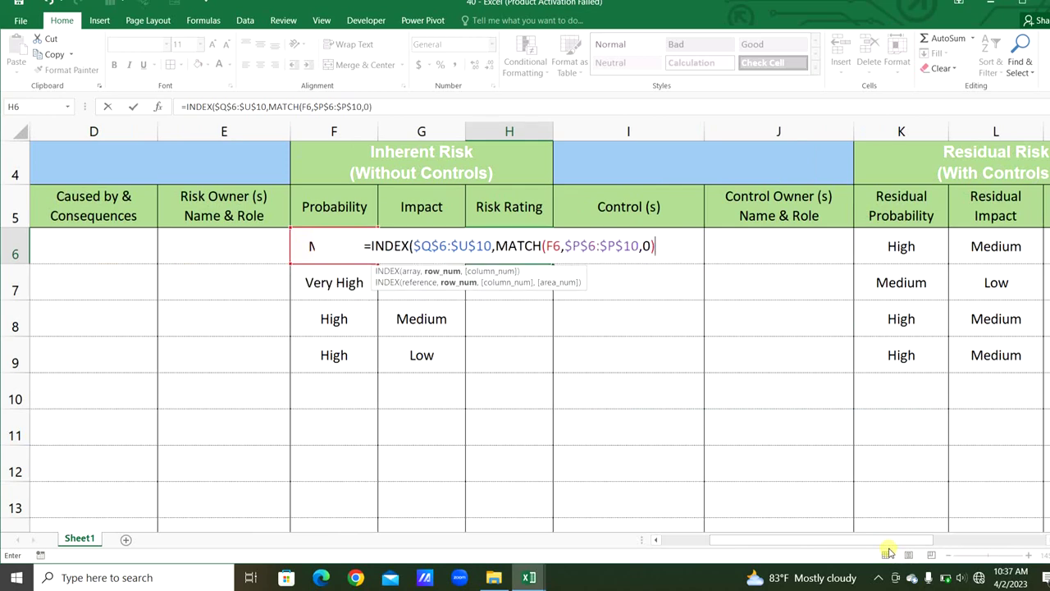
{"action": "type", "text": ","}
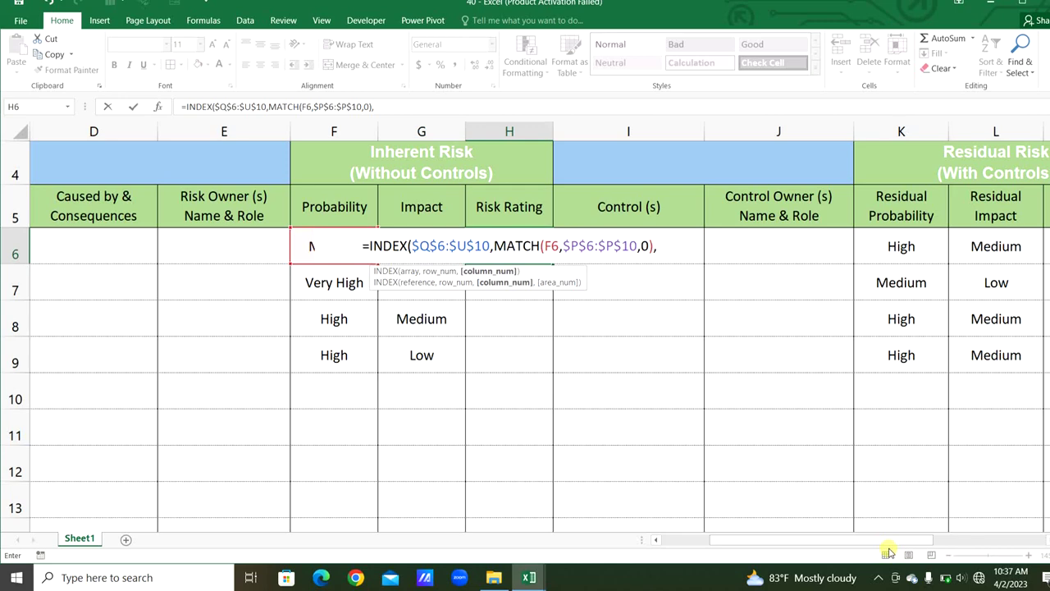
- Add the column argument MATCH(G6,$Q$5:$U$5,0) for the inherent impact and complete the H6 formula
{"action": "type", "text": "mat"}
{"action": "key", "text": "Tab"}
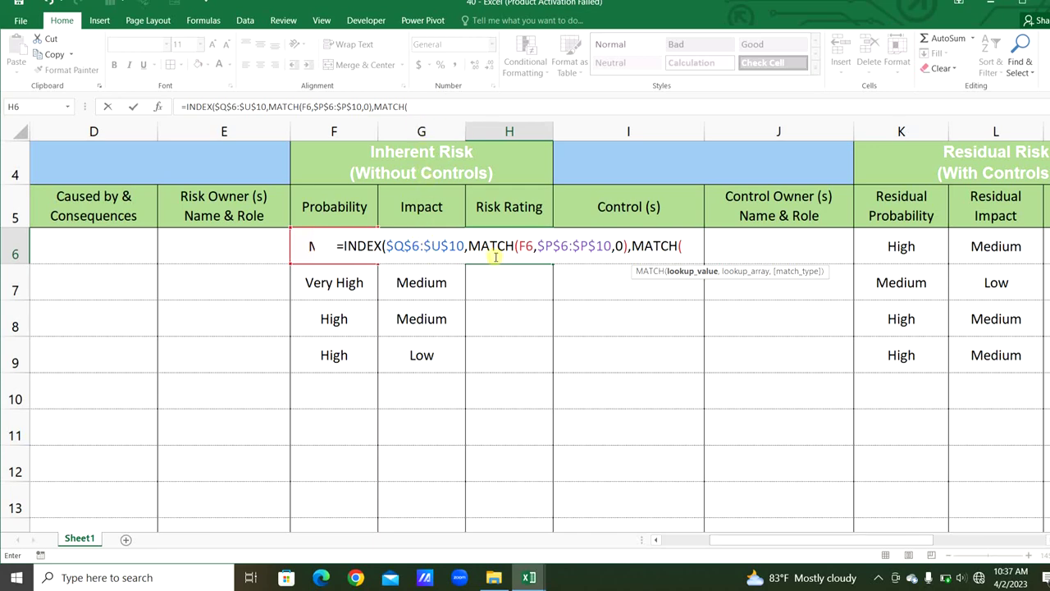
{"action": "type", "text": "G6,"}
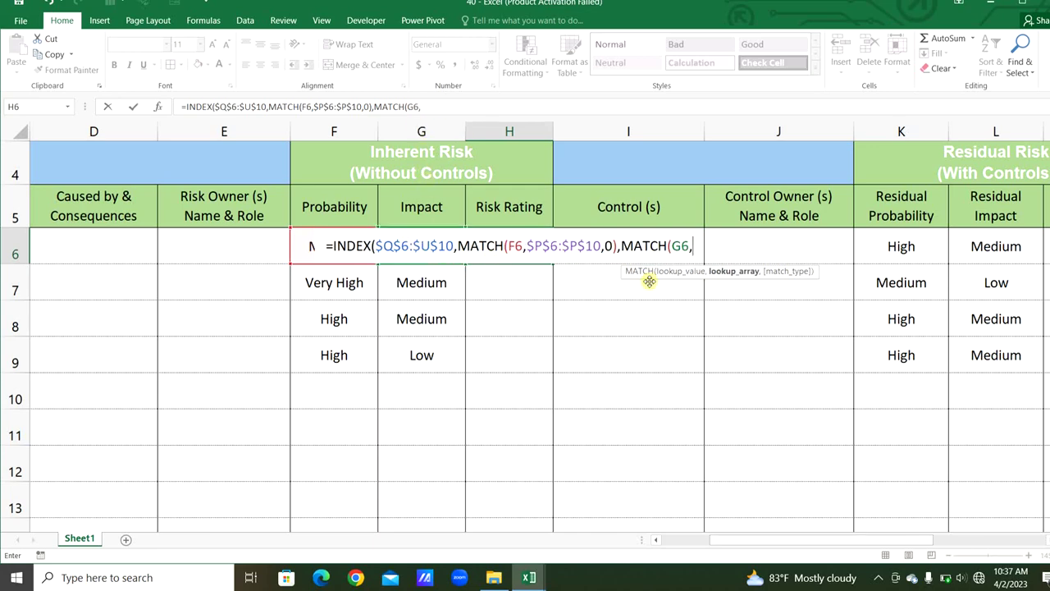
{"action": "left_click_drag", "start_coordinate": [815, 539], "coordinate": [912, 539]}
{"action": "left_click_drag", "start_coordinate": [648, 206], "coordinate": [897, 205]}
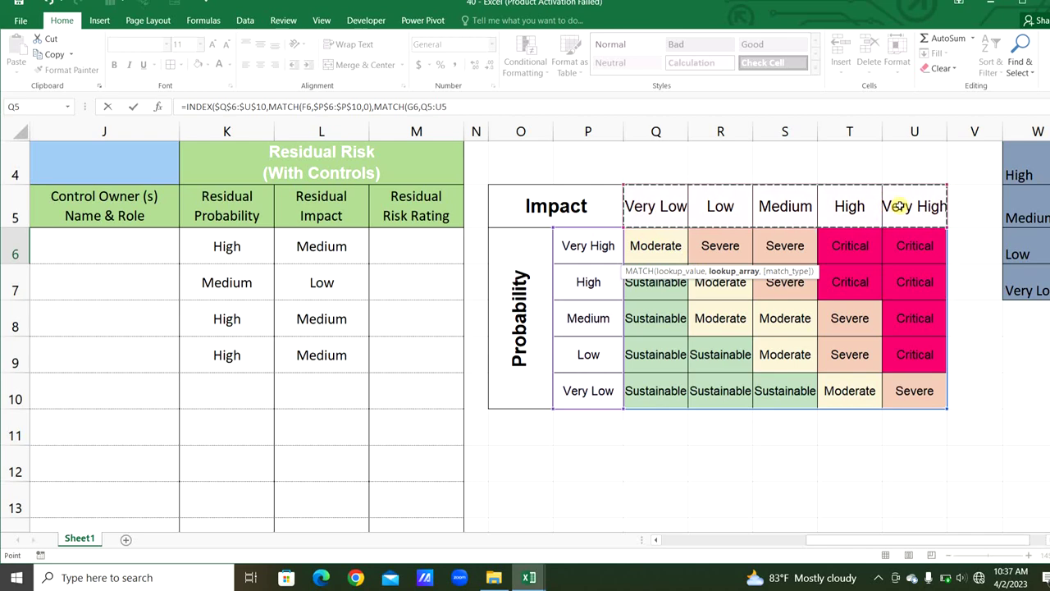
{"action": "key", "text": "F4"}
{"action": "type", "text": ",0"}
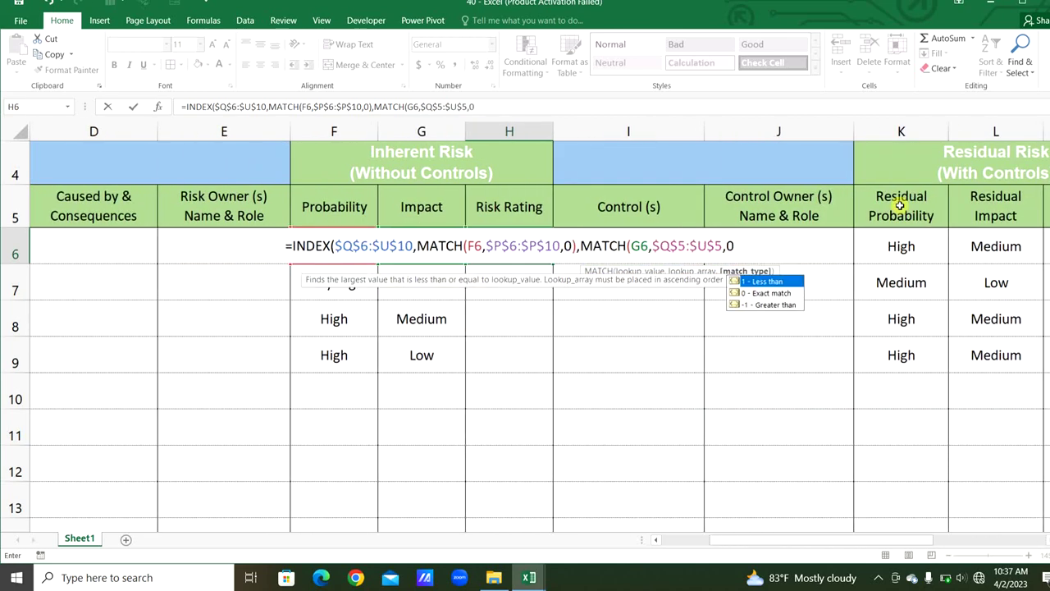
{"action": "type", "text": "))"}
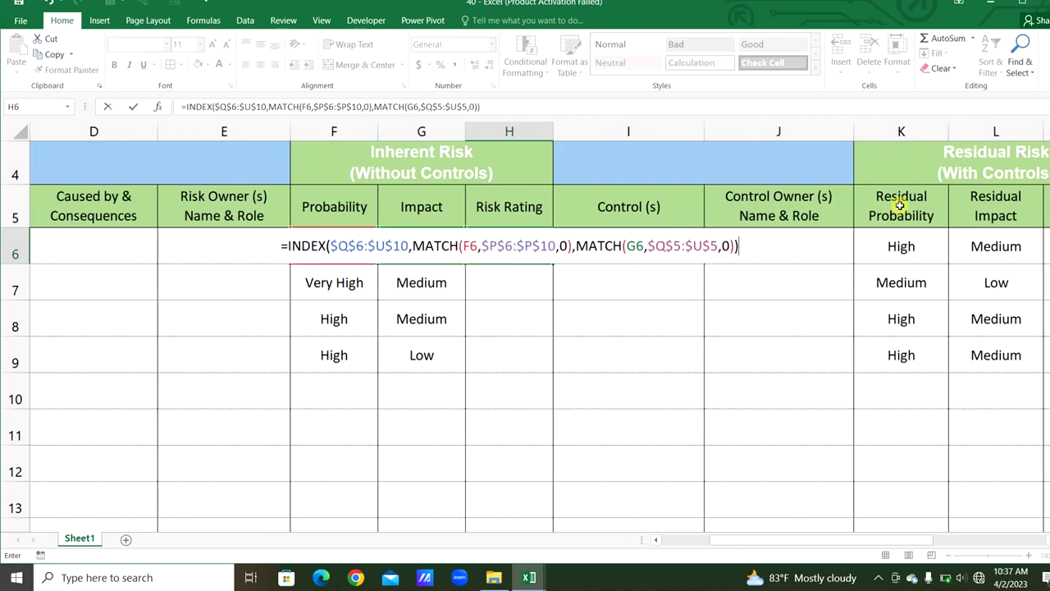
{"action": "key", "text": "Return"}
- Wrap the H6 formula in IFERROR with "" as the error value and fill it down to H22
{"action": "double_click", "coordinate": [516, 248]}
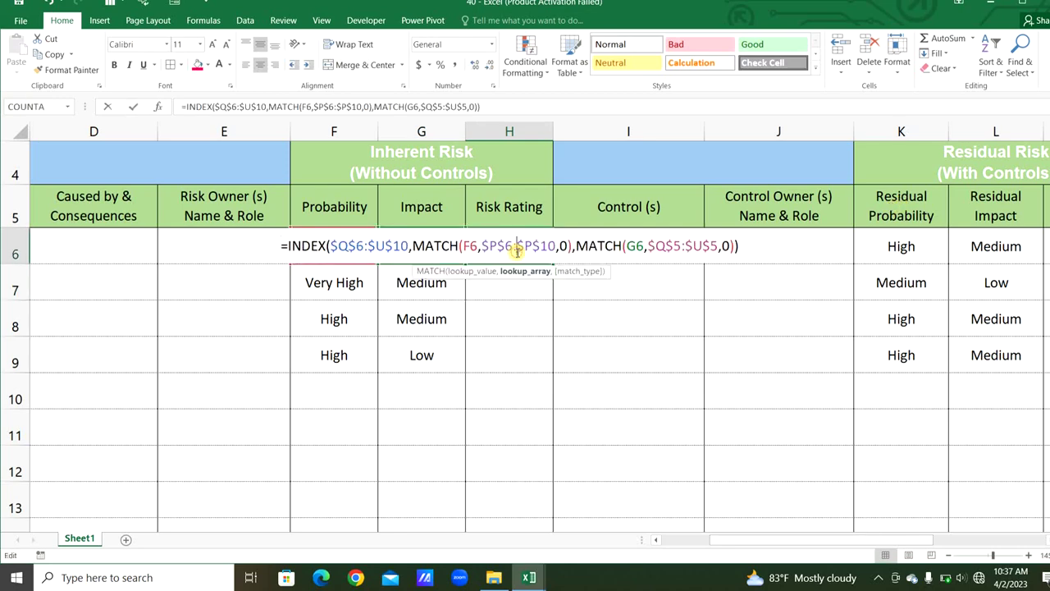
{"action": "left_click", "coordinate": [287, 246]}
{"action": "type", "text": "ife"}
{"action": "key", "text": "Tab"}
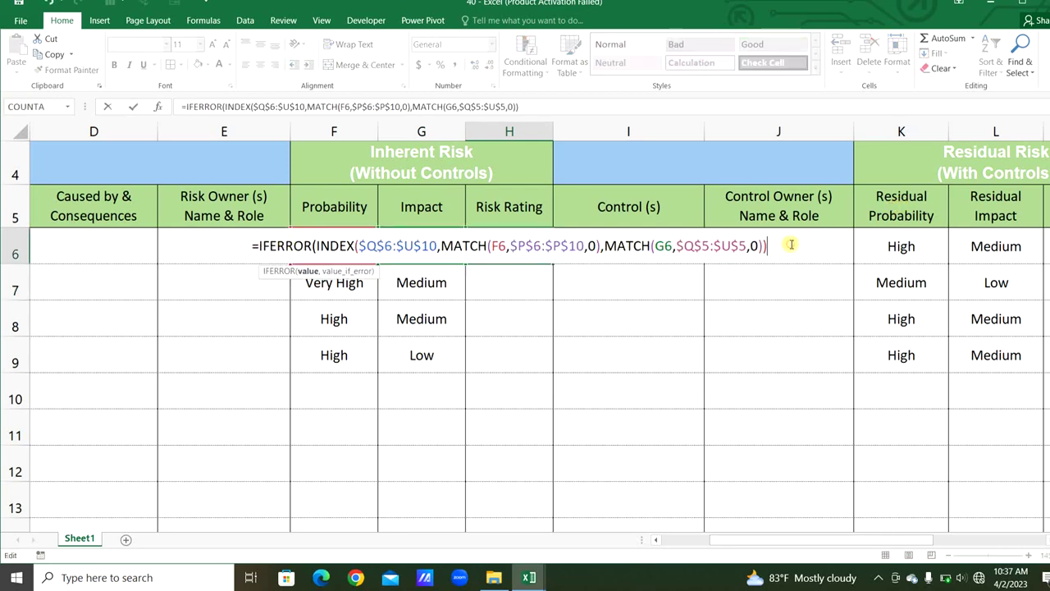
{"action": "type", "text": ",\"\")"}
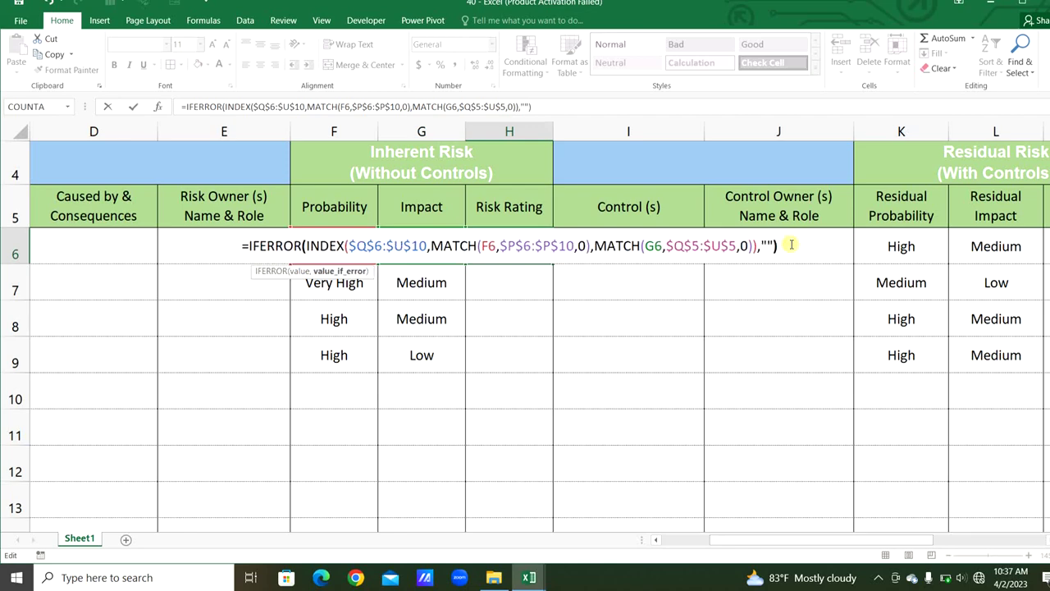
{"action": "key", "text": "Return"}
{"action": "left_click", "coordinate": [546, 256]}
{"action": "double_click", "coordinate": [552, 264]}
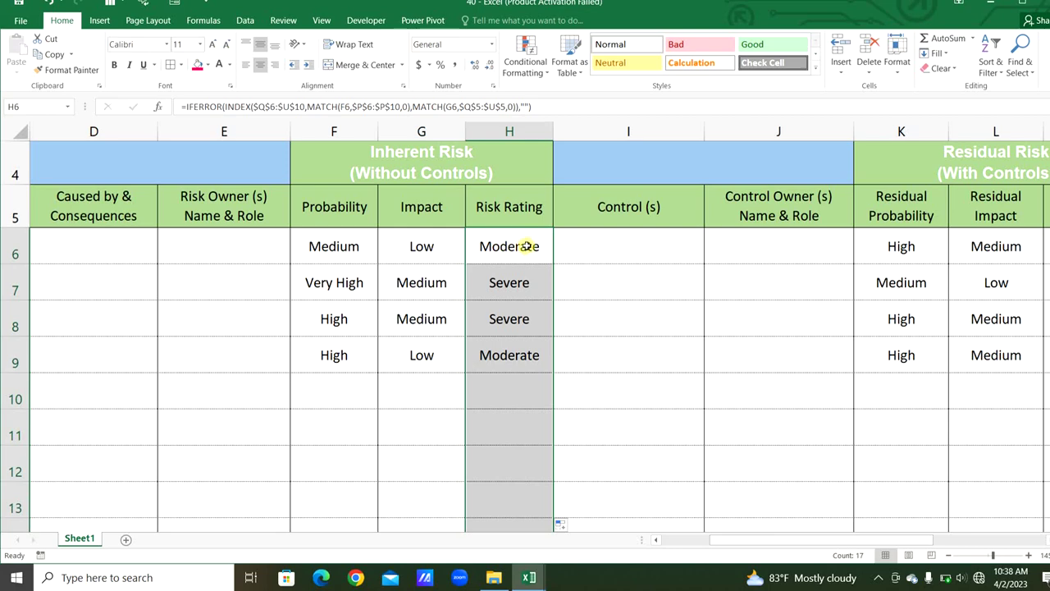
- Create a formula-based conditional formatting rule for H6:H22 with the condition =$H6="Sustainable"
{"action": "left_click", "coordinate": [525, 246]}
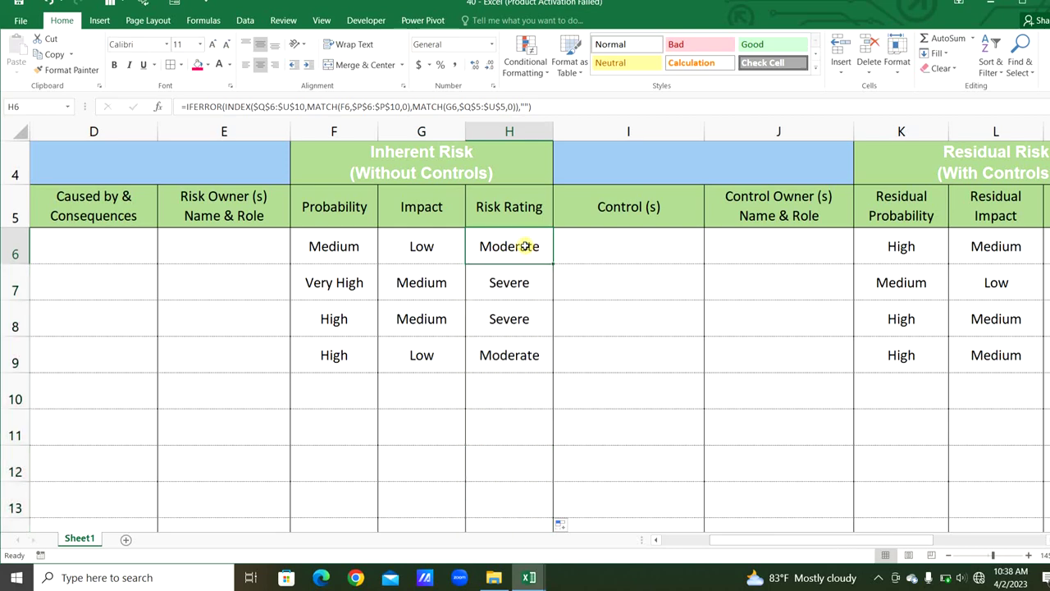
{"action": "left_click_drag", "start_coordinate": [525, 246], "coordinate": [525, 246]}
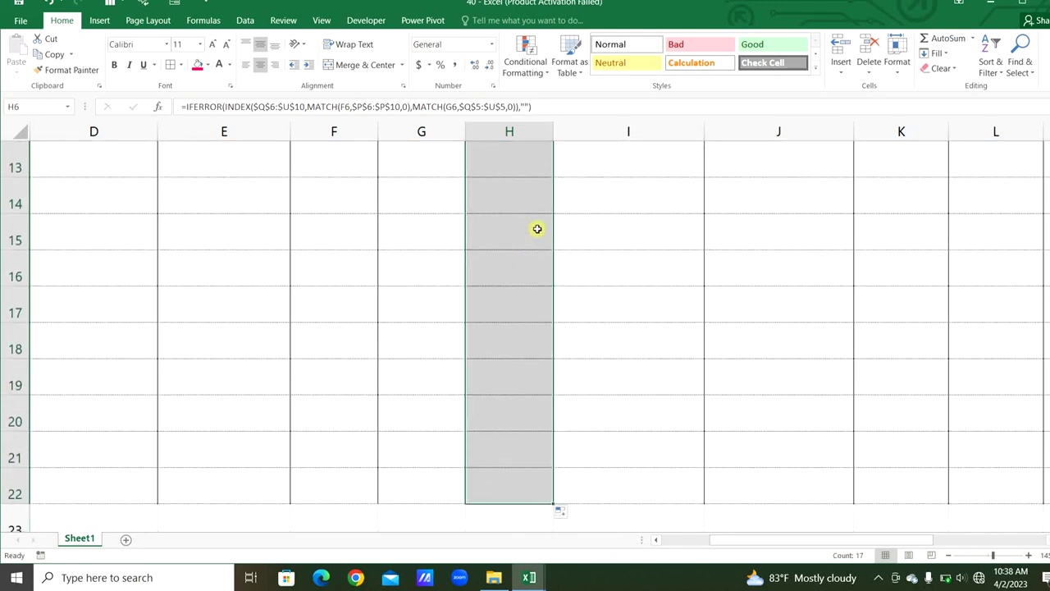
{"action": "key", "text": "alt+o"}
{"action": "key", "text": "d"}
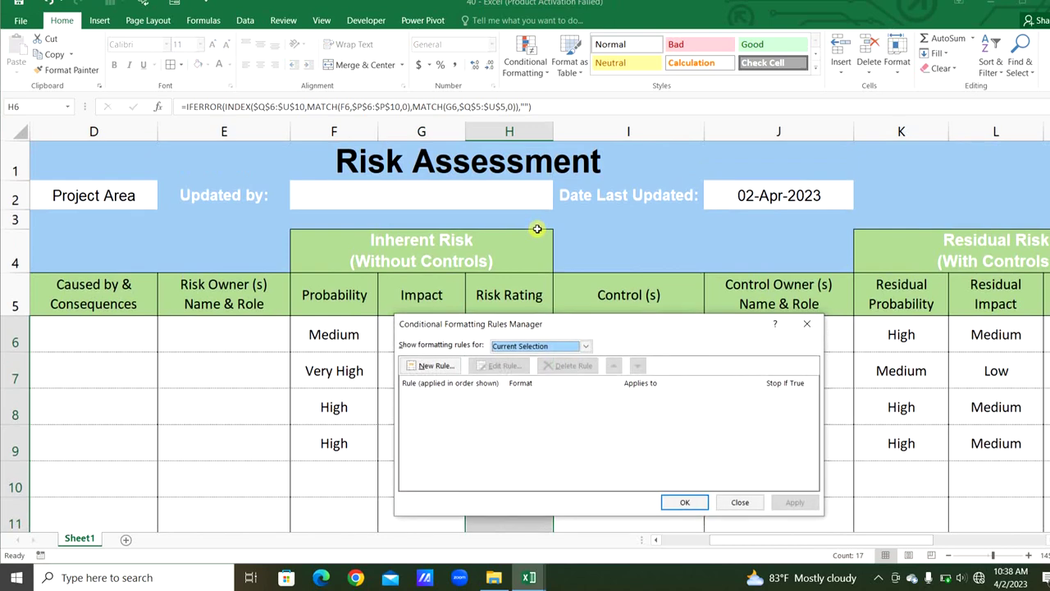
{"action": "left_click", "coordinate": [437, 366]}
{"action": "left_click", "coordinate": [507, 387]}
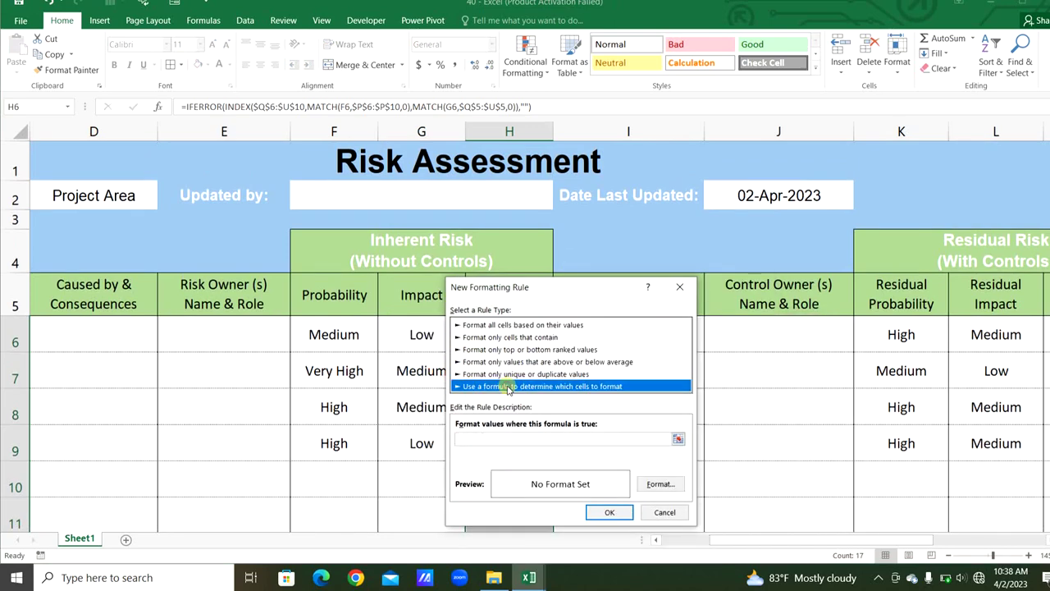
{"action": "left_click_drag", "start_coordinate": [598, 292], "coordinate": [802, 214]}
{"action": "left_click", "coordinate": [765, 360]}
{"action": "left_click", "coordinate": [542, 334]}
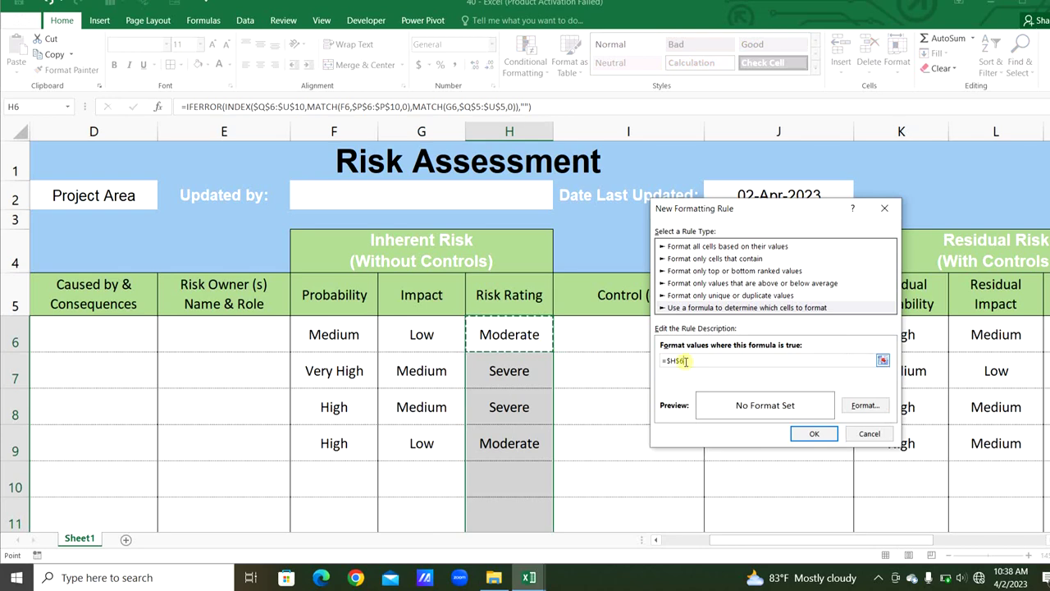
{"action": "key", "text": "F4"}
{"action": "key", "text": "F4"}
{"action": "type", "text": "=\"\""}
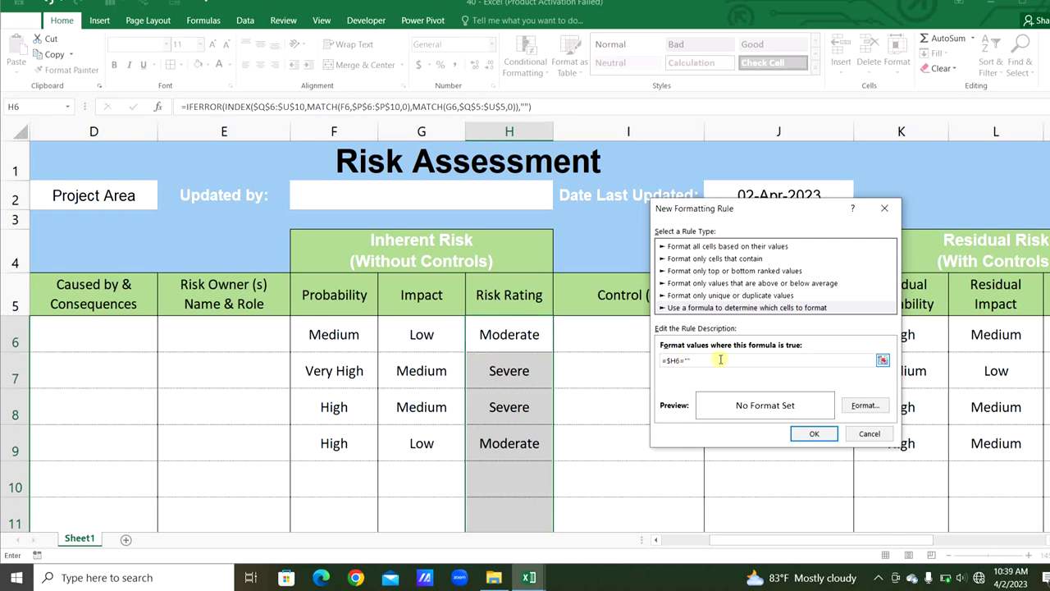
{"action": "type", "text": "Sustainable"}
- Give the Sustainable rule a light green fill, copy its formula and save the rule
{"action": "left_click", "coordinate": [865, 405]}
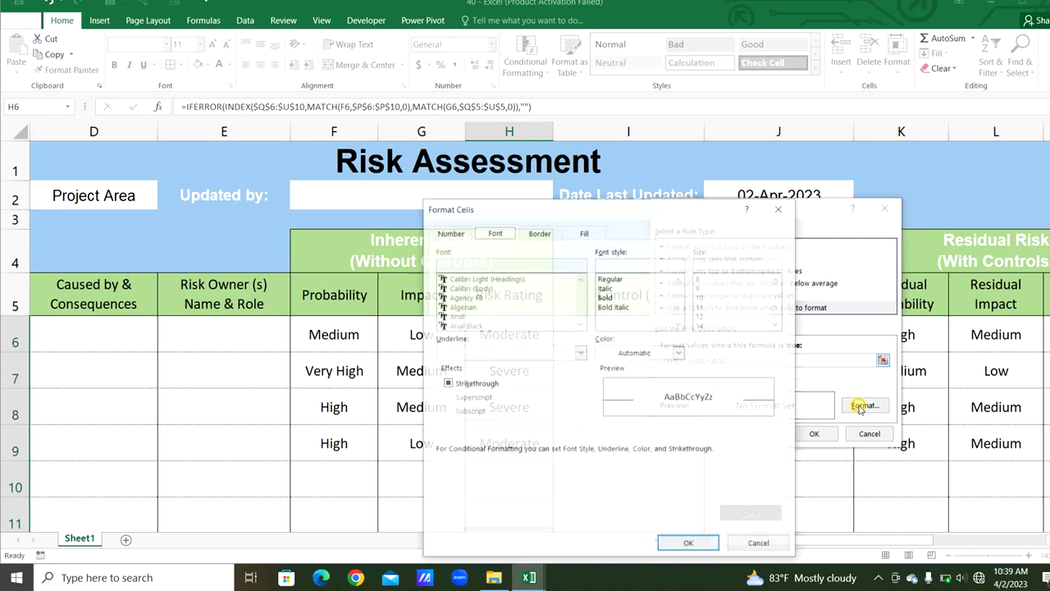
{"action": "left_click", "coordinate": [584, 232]}
{"action": "left_click", "coordinate": [558, 322]}
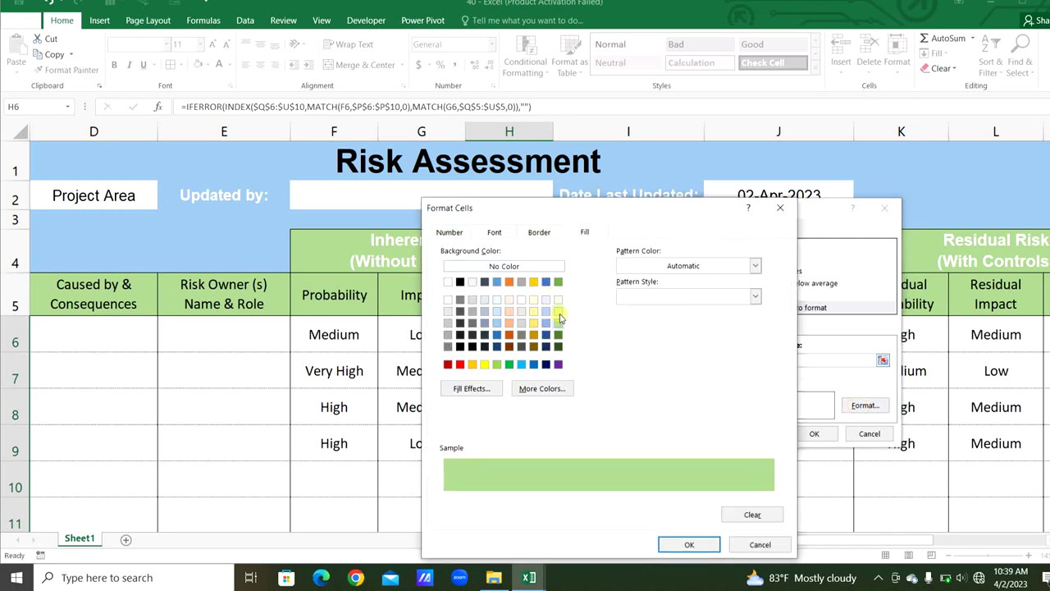
{"action": "left_click", "coordinate": [689, 544]}
{"action": "left_click_drag", "start_coordinate": [743, 361], "coordinate": [657, 359]}
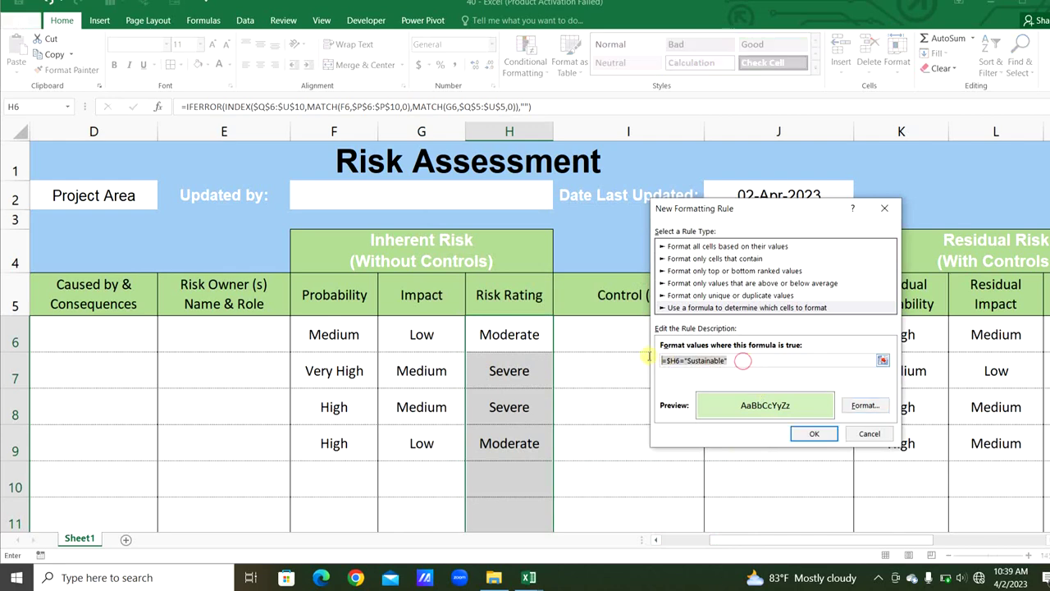
{"action": "left_click", "coordinate": [814, 435]}
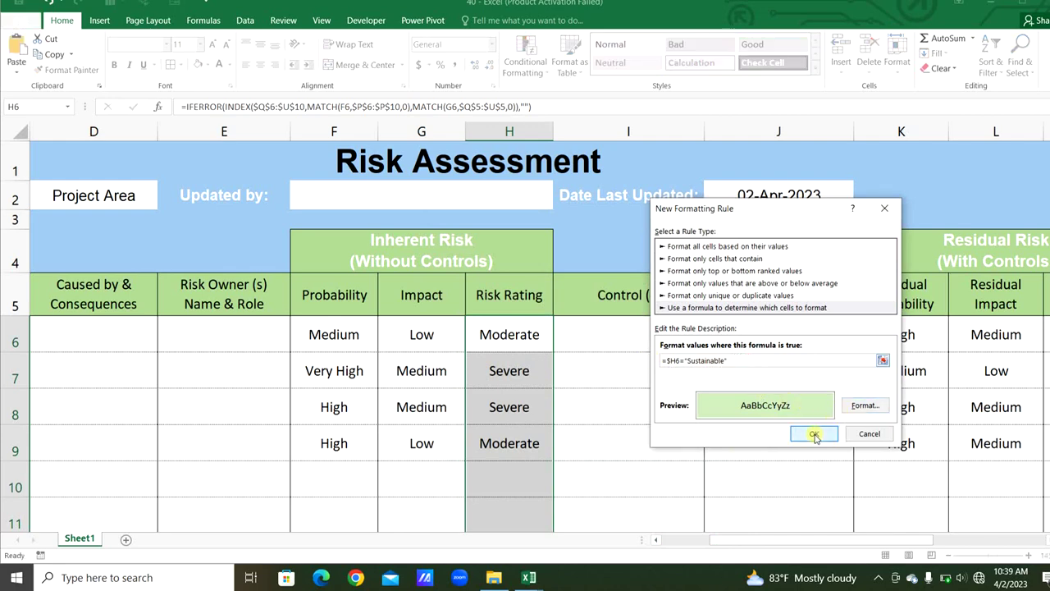
- Add a formula-based formatting rule for H6:H22 with the condition =$H6="Moderate" and a light yellow fill
{"action": "left_click", "coordinate": [443, 368]}
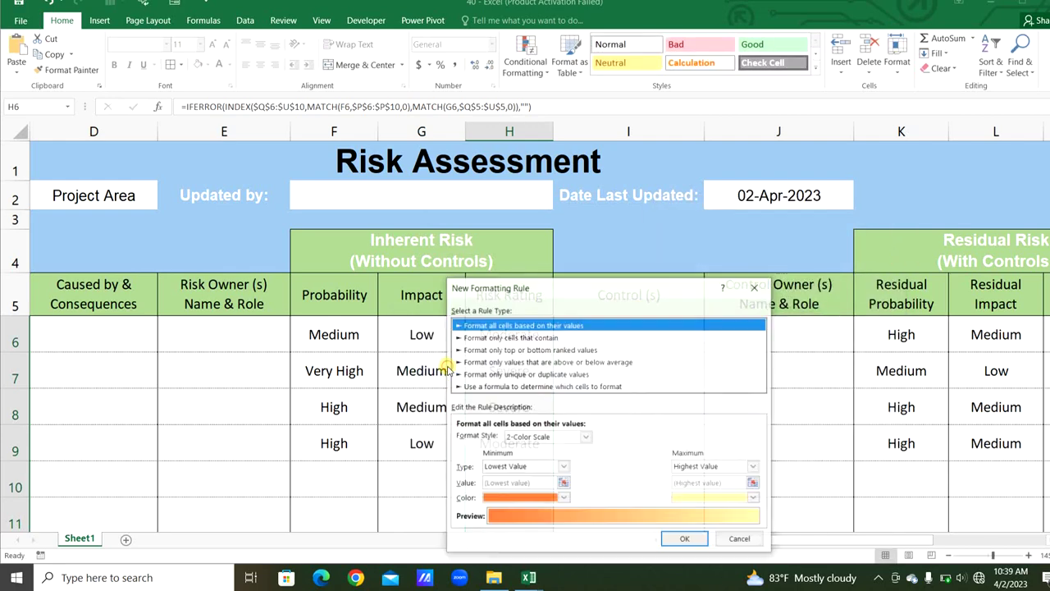
{"action": "left_click", "coordinate": [493, 386]}
{"action": "left_click", "coordinate": [484, 439]}
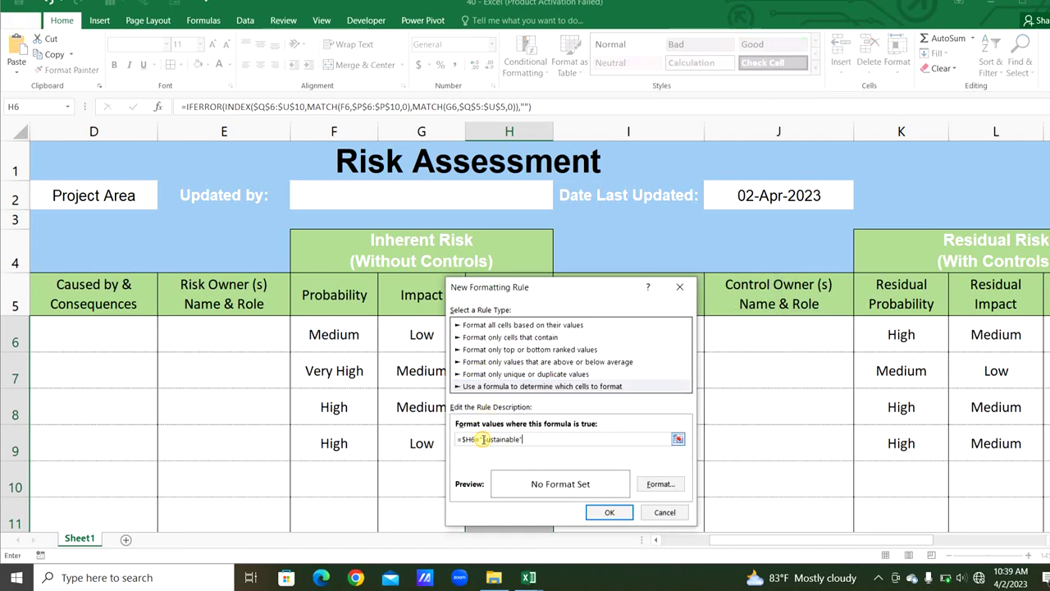
{"action": "type", "text": "=$H6=\"Sustainable\""}
{"action": "left_click", "coordinate": [661, 483]}
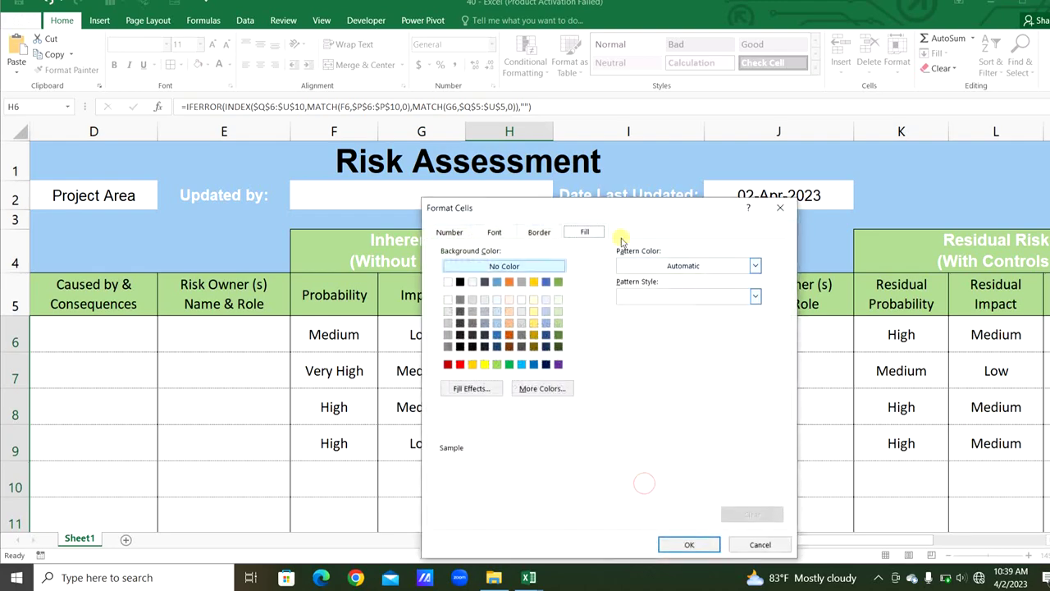
{"action": "left_click", "coordinate": [535, 310]}
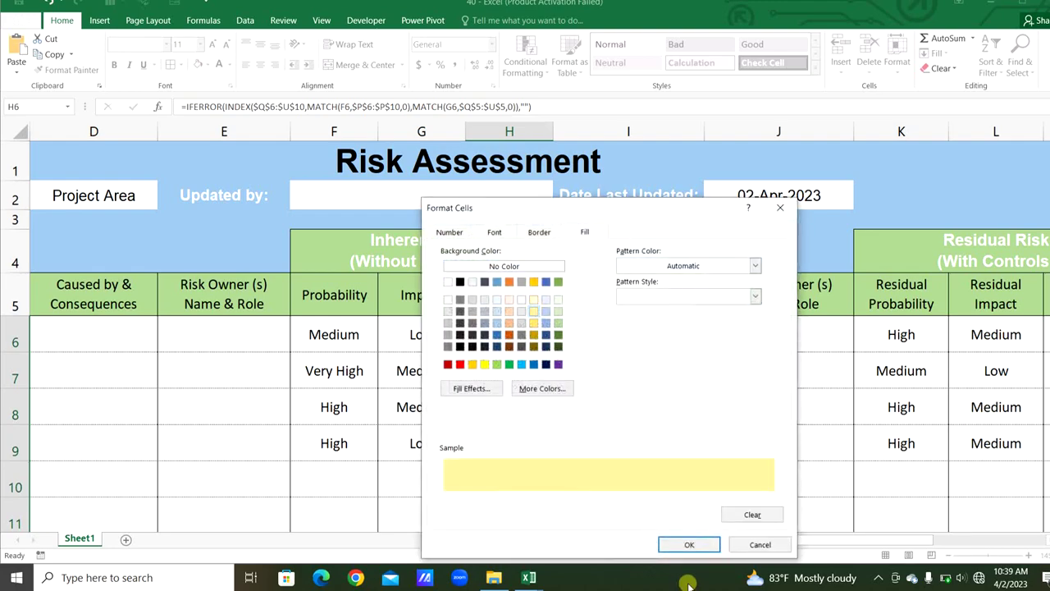
{"action": "left_click", "coordinate": [690, 545]}
{"action": "left_click", "coordinate": [610, 512]}
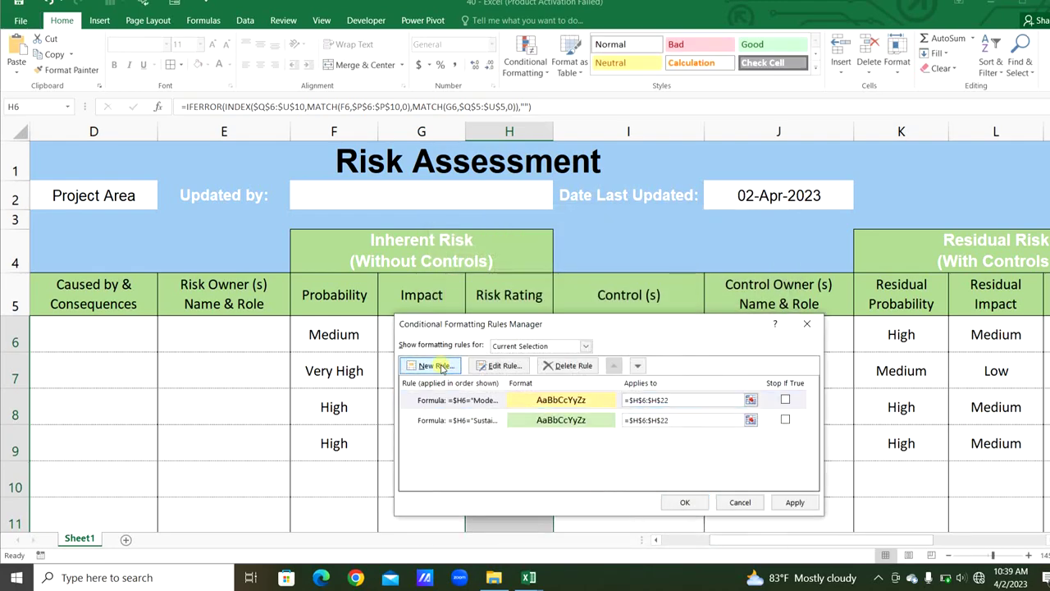
- Add a formula-based formatting rule for H6:H22 with the condition =$H6="Severe" and a light orange fill
{"action": "left_click", "coordinate": [438, 365]}
{"action": "left_click", "coordinate": [525, 385]}
{"action": "left_click", "coordinate": [488, 440]}
{"action": "type", "text": "=$H6=\""}
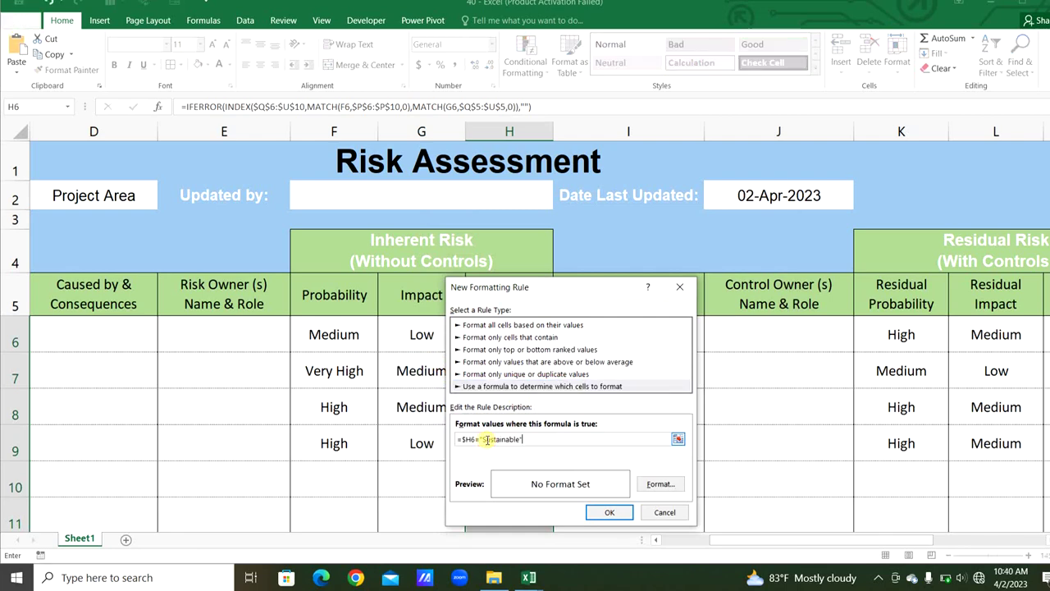
{"action": "type", "text": "S"}
{"action": "type", "text": "evere\""}
{"action": "left_click", "coordinate": [663, 486]}
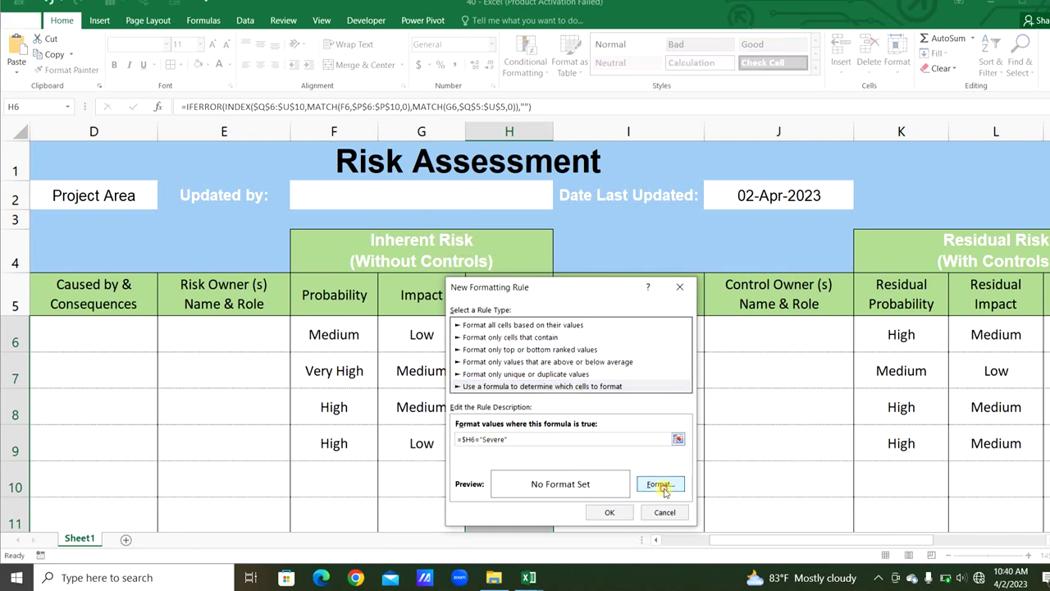
{"action": "left_click", "coordinate": [510, 315]}
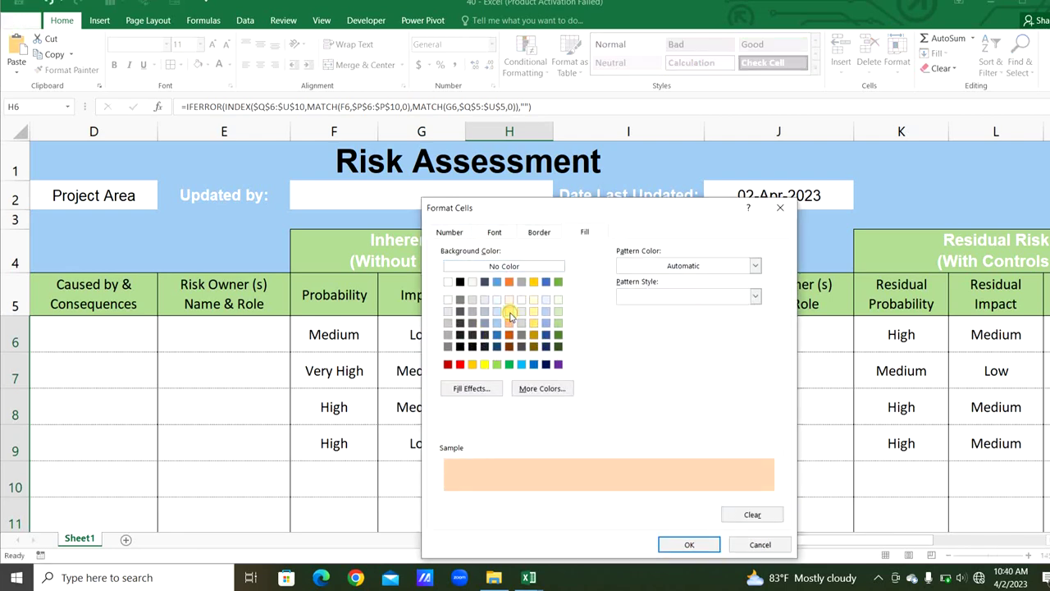
{"action": "left_click", "coordinate": [687, 544]}
{"action": "left_click", "coordinate": [626, 514]}
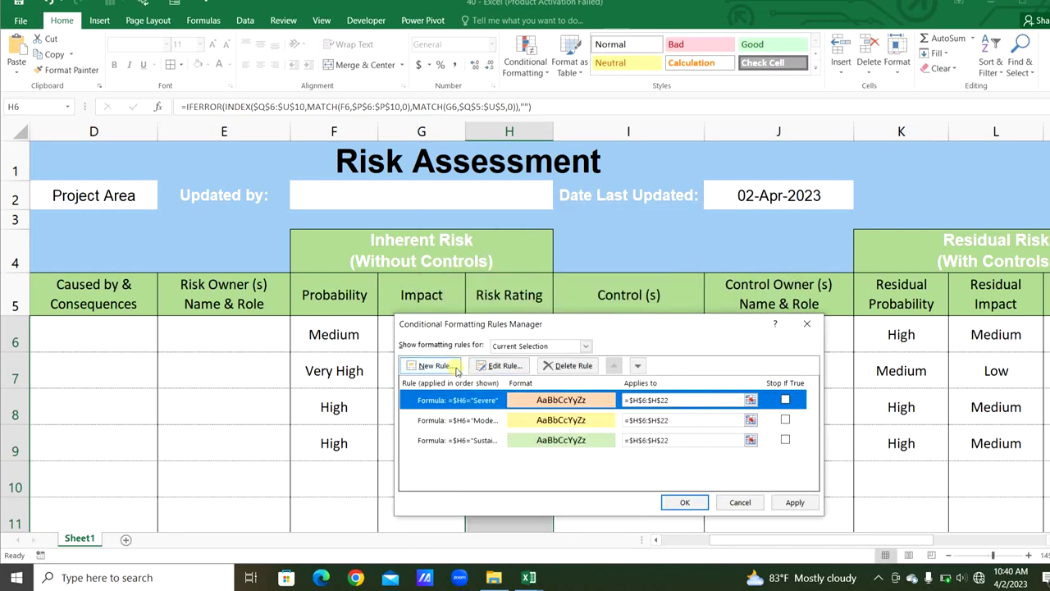
- Add a rule for H6:H22 with the condition =$H6="Critical" and a custom pink-red fill, and apply all the rules
{"action": "left_click", "coordinate": [436, 369]}
{"action": "left_click", "coordinate": [500, 439]}
{"action": "type", "text": "=$H6=\"Sustainable\""}
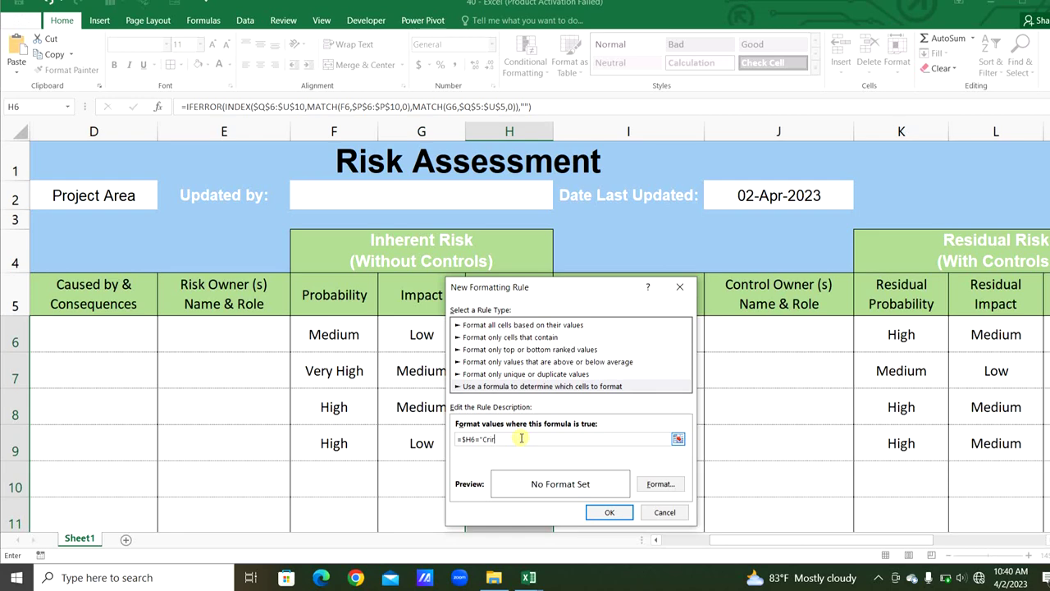
{"action": "left_click", "coordinate": [659, 484]}
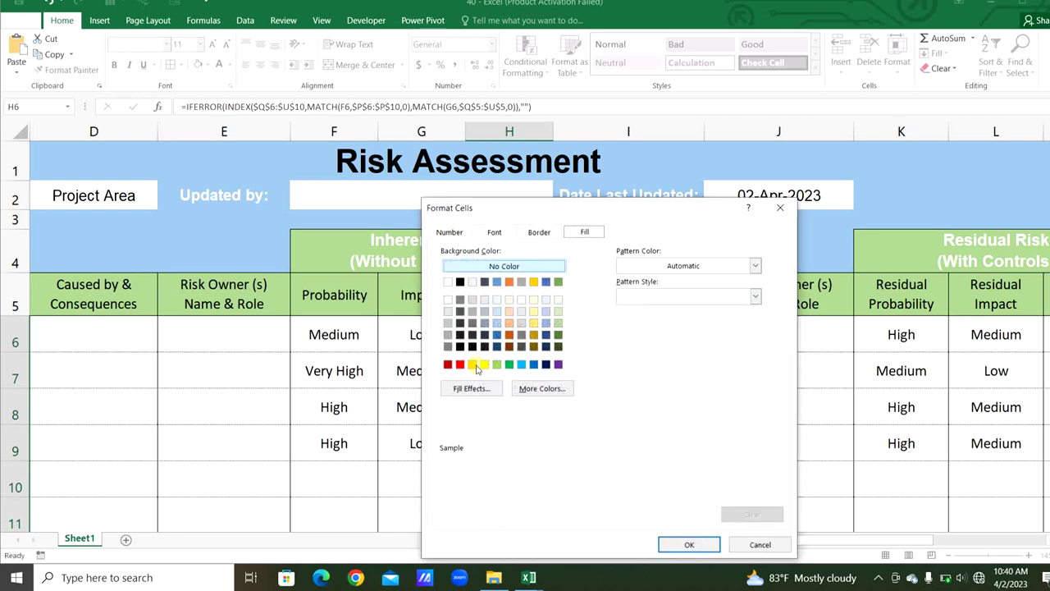
{"action": "left_click", "coordinate": [542, 389]}
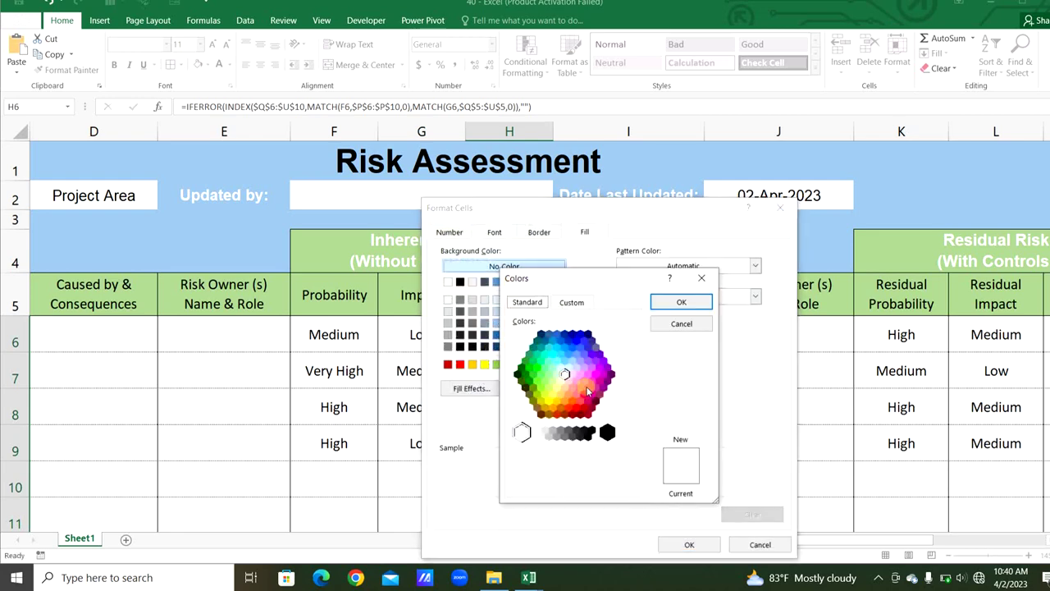
{"action": "left_click", "coordinate": [583, 394]}
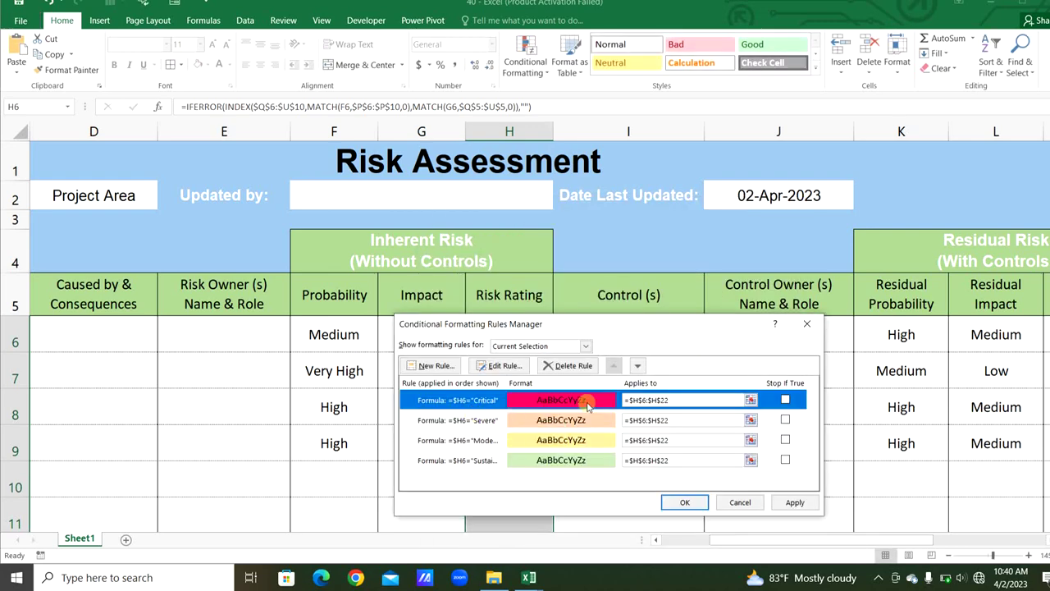
{"action": "left_click", "coordinate": [696, 506]}
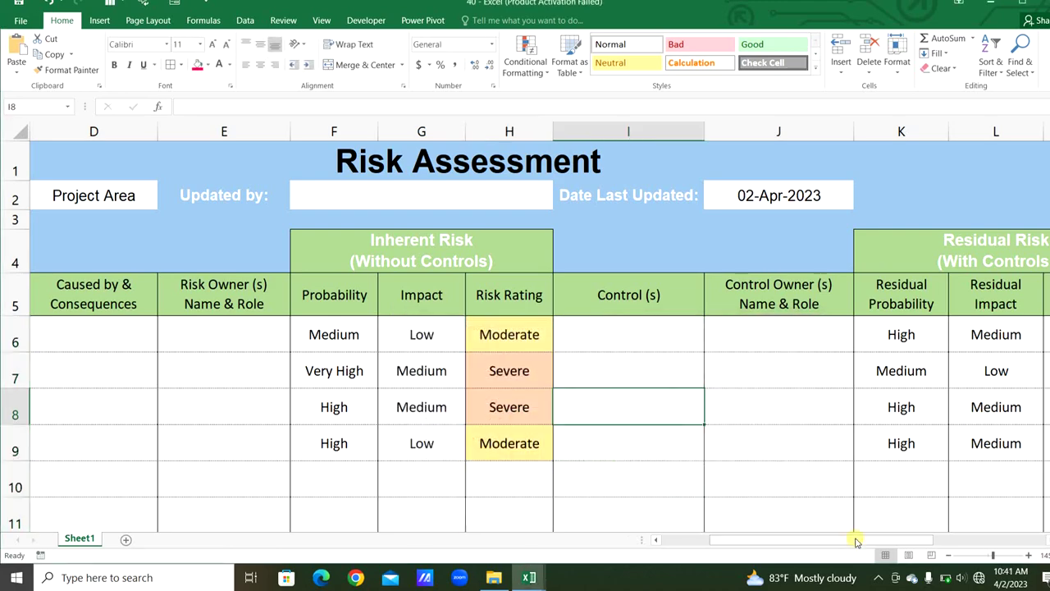
- Start an INDEX formula in M6 on $Q$6:$U$10 with the row argument MATCH(K6,$P$6:$P$10,0) for the residual probability
{"action": "left_click_drag", "start_coordinate": [855, 541], "coordinate": [904, 542]}
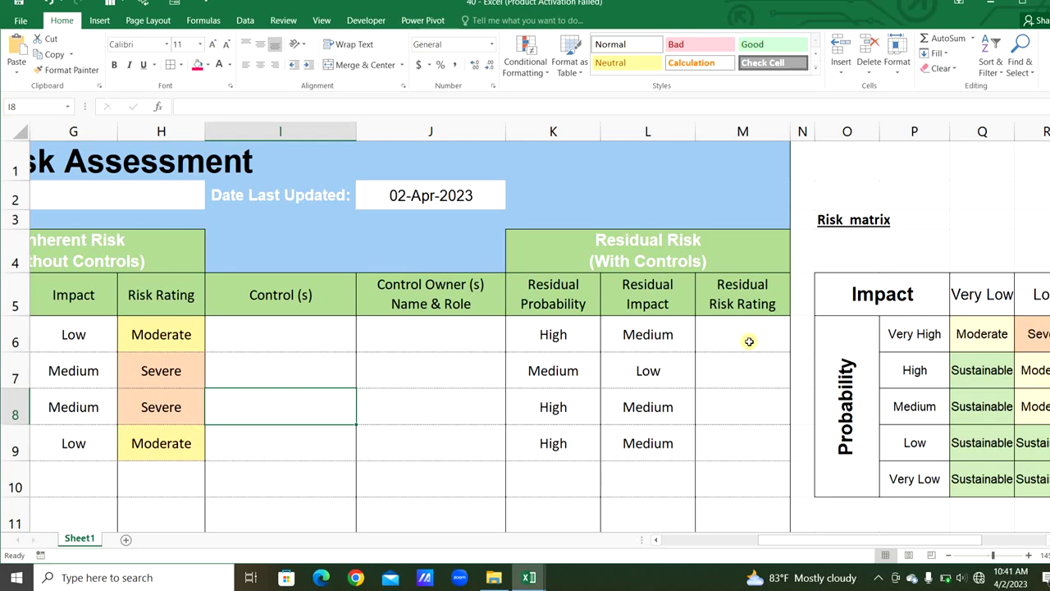
{"action": "left_click", "coordinate": [749, 341]}
{"action": "type", "text": "=INDEX("}
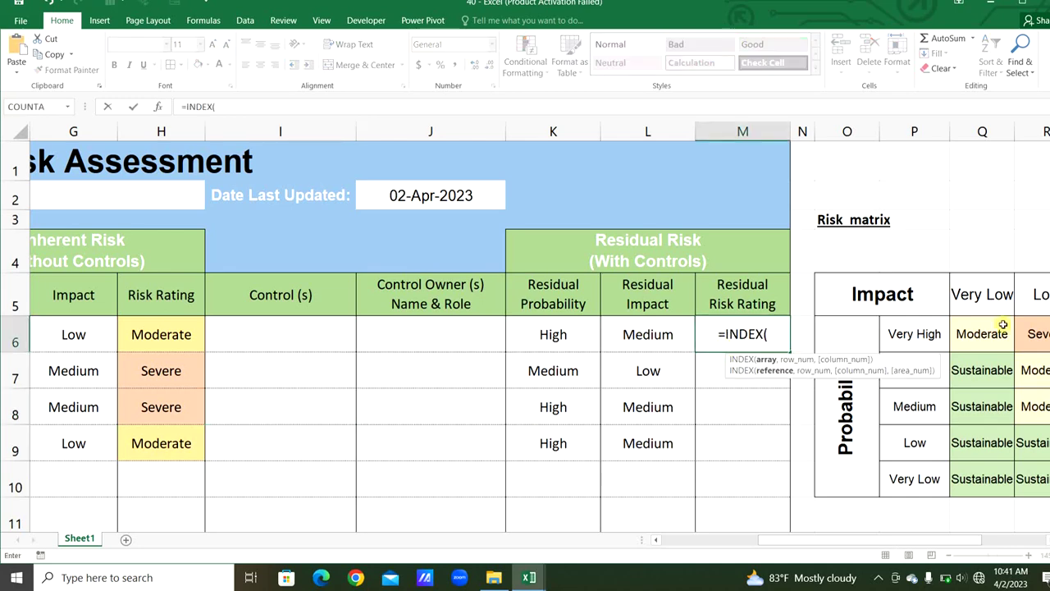
{"action": "left_click_drag", "start_coordinate": [982, 334], "coordinate": [912, 470]}
{"action": "type", "text": ",MATCH("}
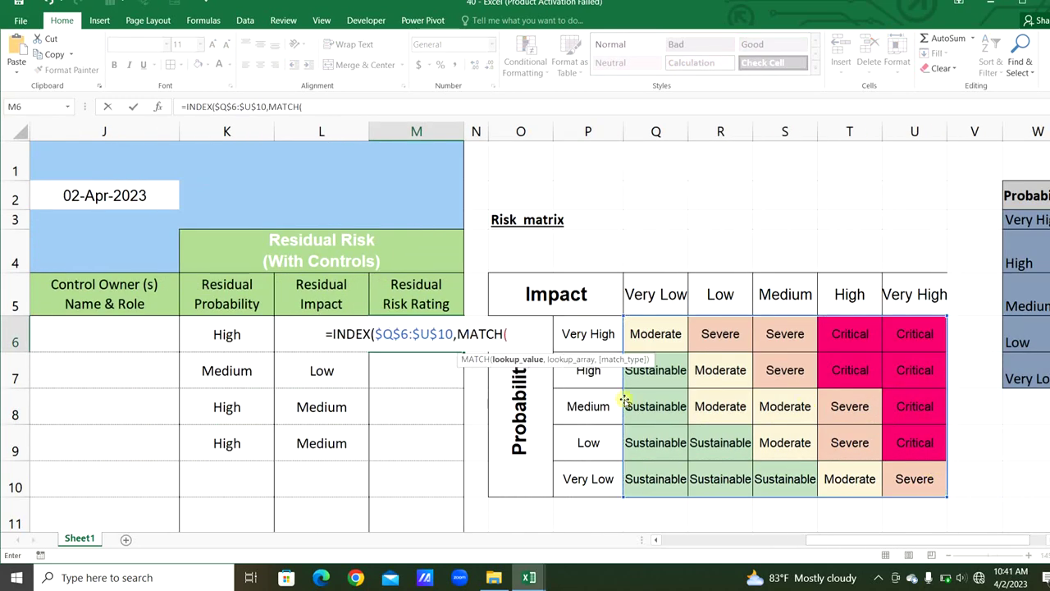
{"action": "left_click", "coordinate": [241, 333]}
{"action": "type", "text": ","}
{"action": "left_click_drag", "start_coordinate": [588, 333], "coordinate": [582, 468]}
{"action": "key", "text": "F4"}
{"action": "type", "text": ",0),MATCH("}
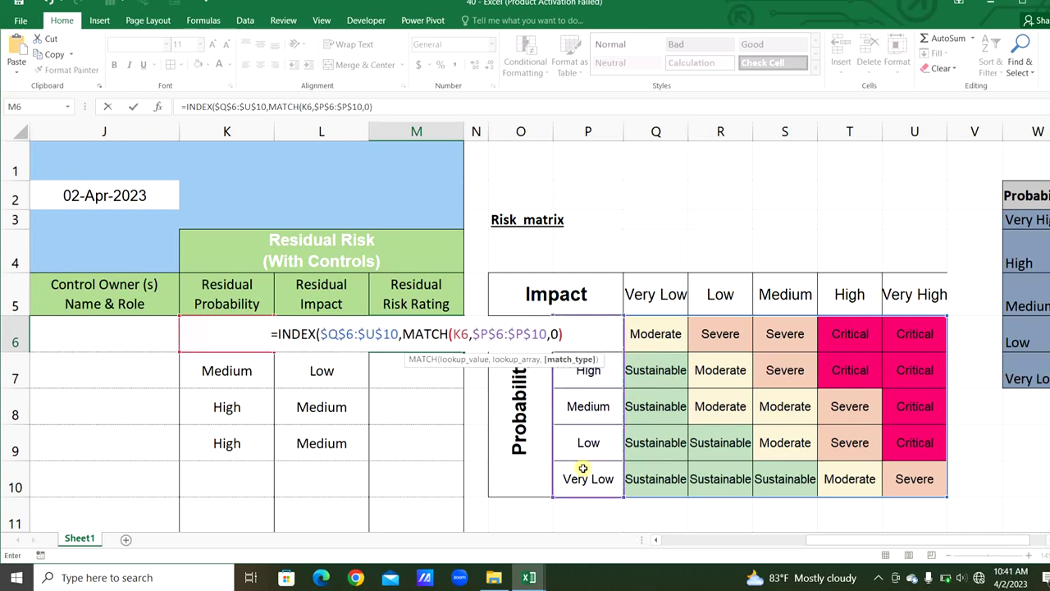
- Add the column argument MATCH(L6,$Q$5:$U$5,0) for the residual impact and complete the M6 formula
{"action": "left_click", "coordinate": [333, 329]}
{"action": "type", "text": ",MATCH(L6,"}
{"action": "left_click_drag", "start_coordinate": [636, 291], "coordinate": [898, 293]}
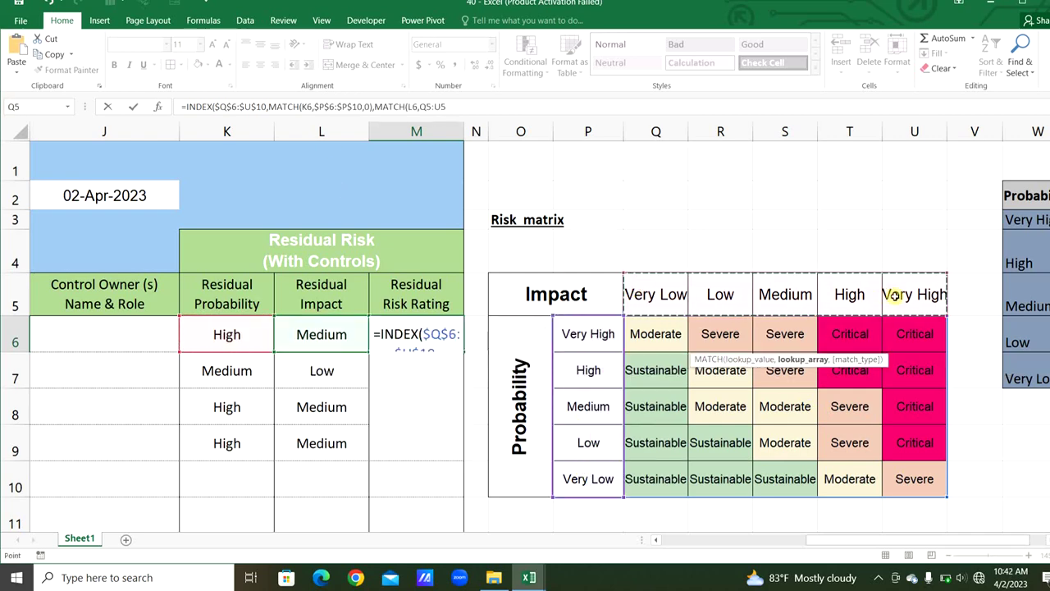
{"action": "key", "text": "F4"}
{"action": "type", "text": ",0)"}
{"action": "key", "text": "Return"}
- Wrap the M6 formula in IFERROR with "" as the error value and fill it down to M22
{"action": "double_click", "coordinate": [444, 337]}
{"action": "left_click", "coordinate": [195, 334]}
{"action": "type", "text": "IFERROR("}
{"action": "left_click", "coordinate": [686, 335]}
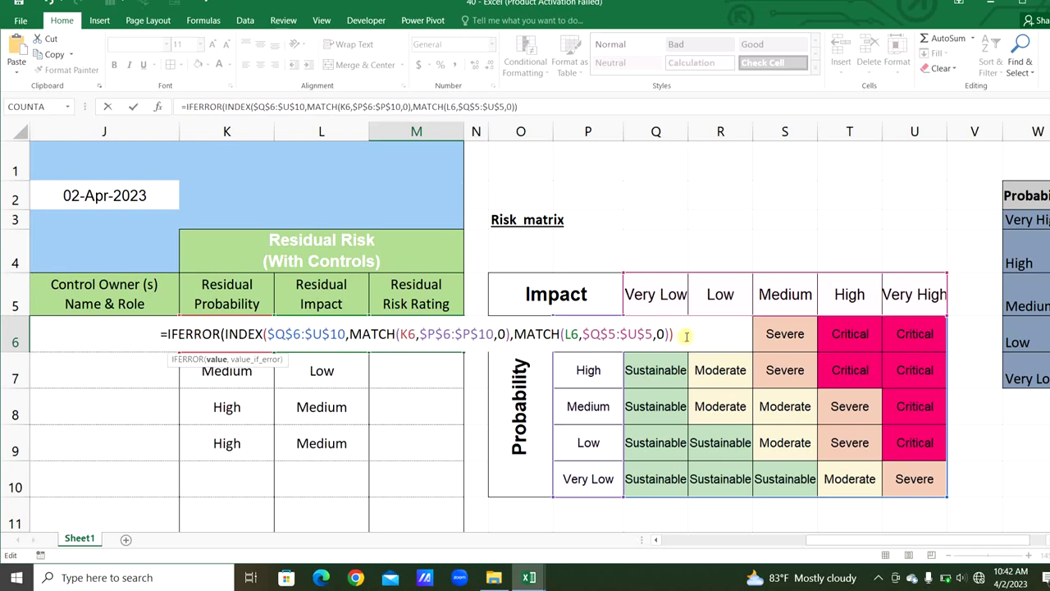
{"action": "type", "text": ",\"\")"}
{"action": "key", "text": "Return"}
{"action": "left_click", "coordinate": [443, 336]}
{"action": "double_click", "coordinate": [462, 351]}
- Create a formula-based conditional formatting rule for M6:M22 with the condition =$M6="Sustainable"
{"action": "key", "text": "alt+o"}
{"action": "key", "text": "d"}
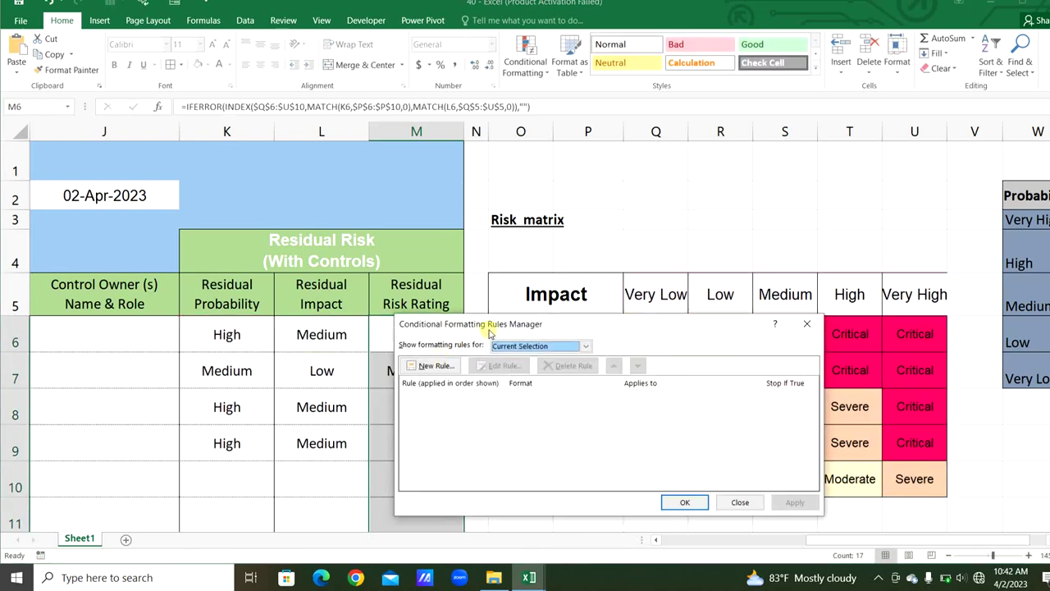
{"action": "left_click_drag", "start_coordinate": [487, 325], "coordinate": [556, 187]}
{"action": "left_click", "coordinate": [510, 229]}
{"action": "left_click", "coordinate": [540, 240]}
{"action": "left_click", "coordinate": [572, 292]}
{"action": "left_click", "coordinate": [422, 338]}
{"action": "key", "text": "F4"}
{"action": "key", "text": "F4"}
{"action": "type", "text": "=\""}
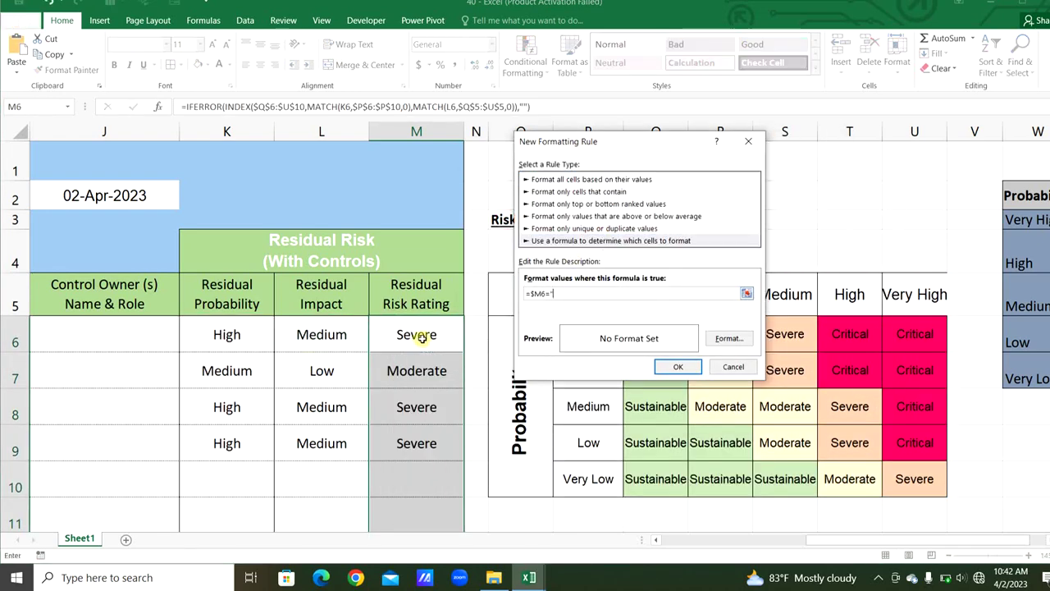
{"action": "type", "text": "Sustainable\""}
- Give the residual Sustainable rule a light green fill, copy its formula and save the rule
{"action": "left_click", "coordinate": [715, 340]}
{"action": "left_click", "coordinate": [622, 169]}
{"action": "left_click", "coordinate": [758, 406]}
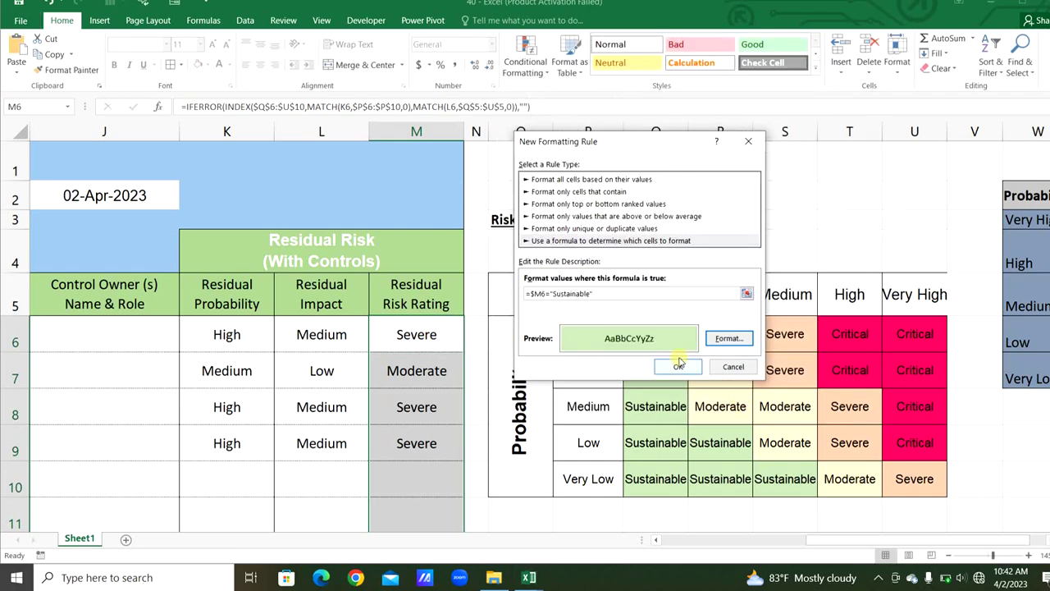
{"action": "left_click_drag", "start_coordinate": [605, 292], "coordinate": [479, 283]}
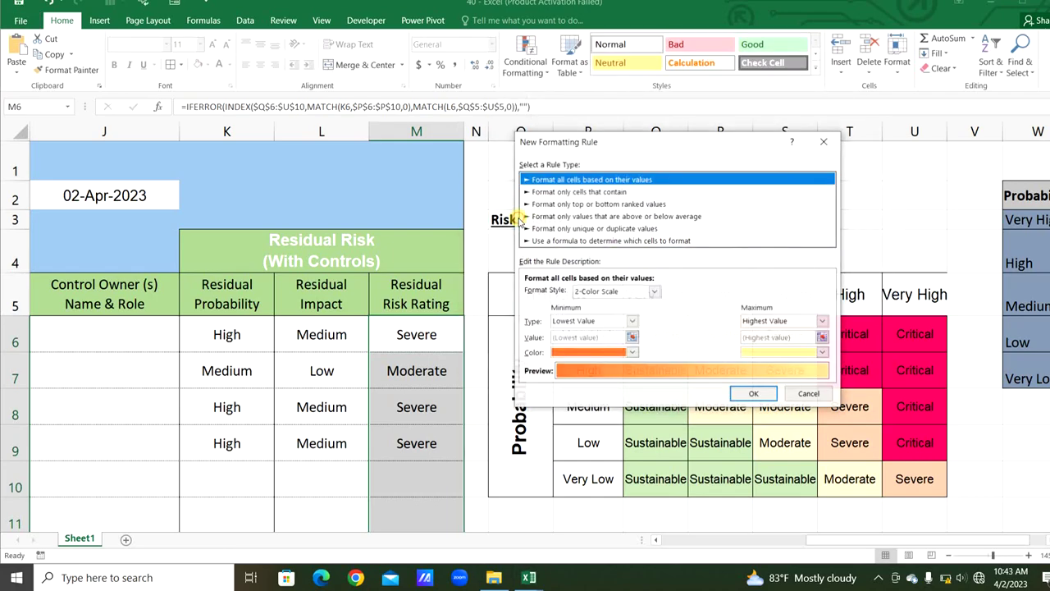
- Add a formula-based formatting rule for M6:M22 with the condition =$M6="Moderate" and a light yellow fill
{"action": "left_click", "coordinate": [611, 240]}
{"action": "left_click", "coordinate": [589, 298]}
{"action": "type", "text": "=$M6=\""}
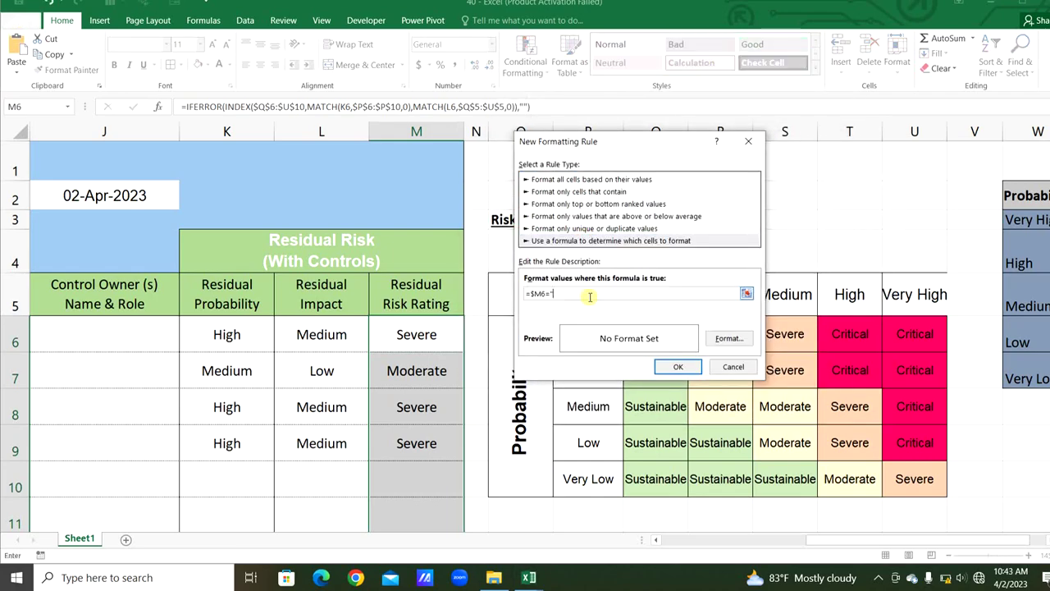
{"action": "left_click", "coordinate": [727, 339]}
{"action": "left_click", "coordinate": [602, 169]}
{"action": "left_click", "coordinate": [757, 406]}
{"action": "left_click", "coordinate": [678, 367]}
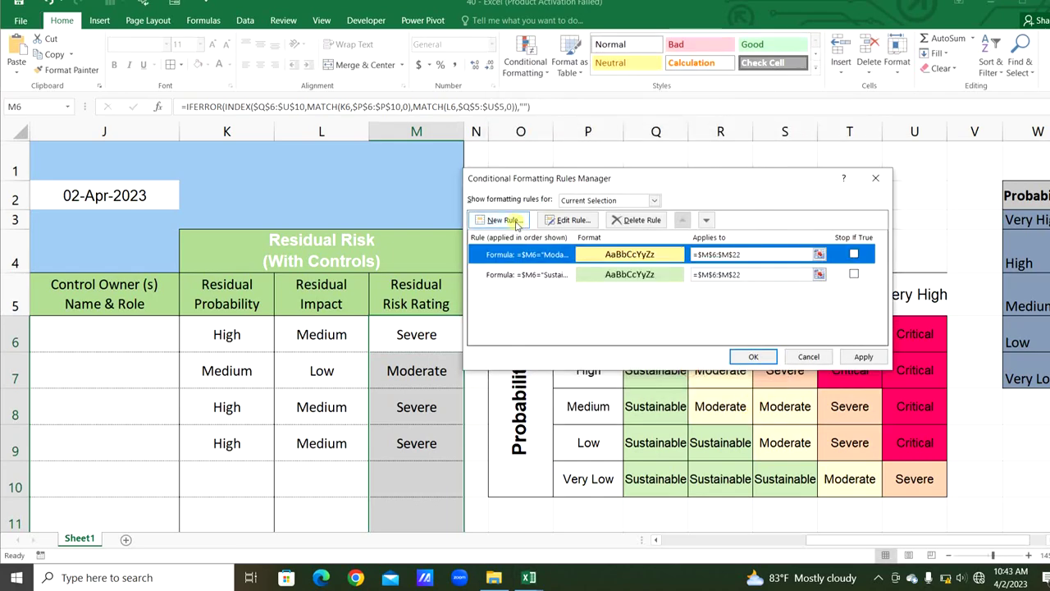
- Add a formula-based formatting rule for M6:M22 with the condition =$M6="Severe" and a light orange fill
{"action": "left_click", "coordinate": [516, 220]}
{"action": "left_click", "coordinate": [619, 240]}
{"action": "left_click", "coordinate": [637, 292]}
{"action": "type", "text": "=$M6=\"Susere\""}
{"action": "left_click", "coordinate": [728, 338]}
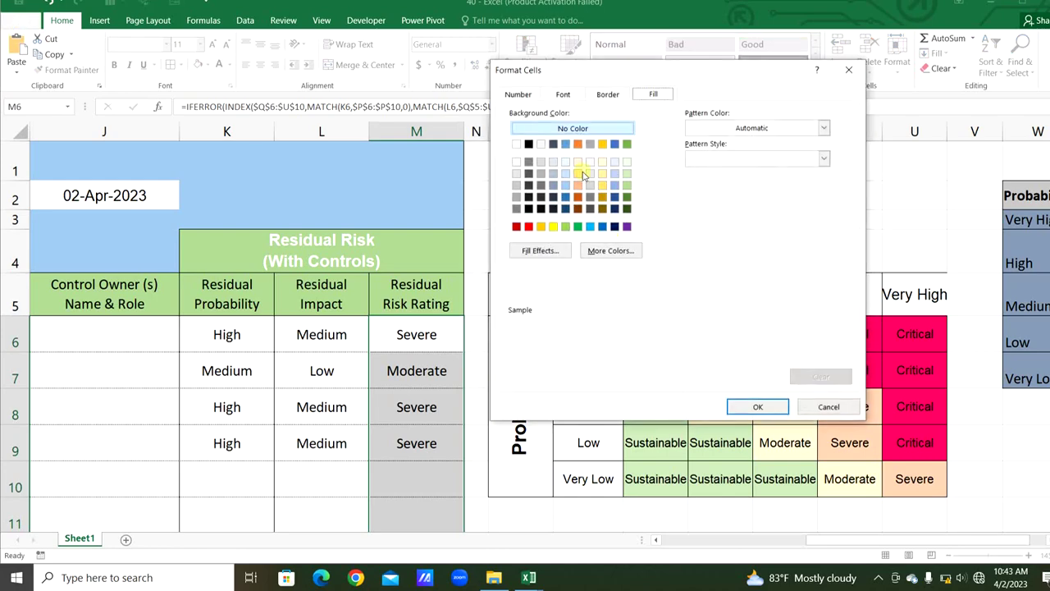
{"action": "left_click", "coordinate": [591, 175]}
{"action": "left_click", "coordinate": [757, 405]}
{"action": "left_click", "coordinate": [681, 366]}
- Add a formula-based formatting rule for M6:M22 with the condition =$M6="Critical" and a custom pink-red fill
{"action": "left_click", "coordinate": [515, 221]}
{"action": "left_click", "coordinate": [611, 240]}
{"action": "left_click", "coordinate": [582, 294]}
{"action": "type", "text": "=$M6=\""}
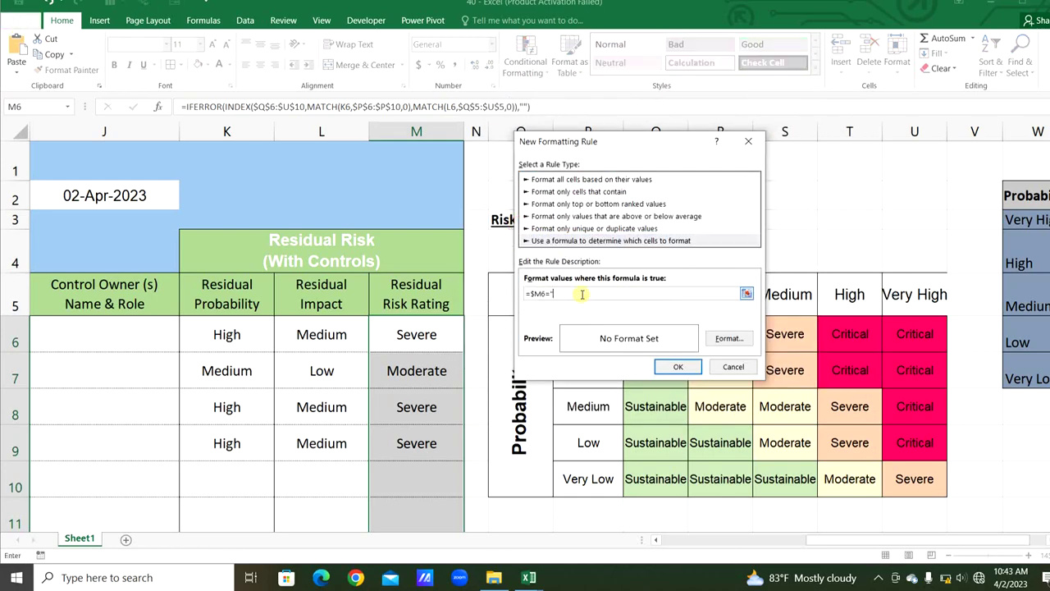
{"action": "type", "text": "Critical\""}
{"action": "left_click", "coordinate": [729, 338]}
{"action": "left_click", "coordinate": [610, 251]}
{"action": "double_click", "coordinate": [652, 246]}
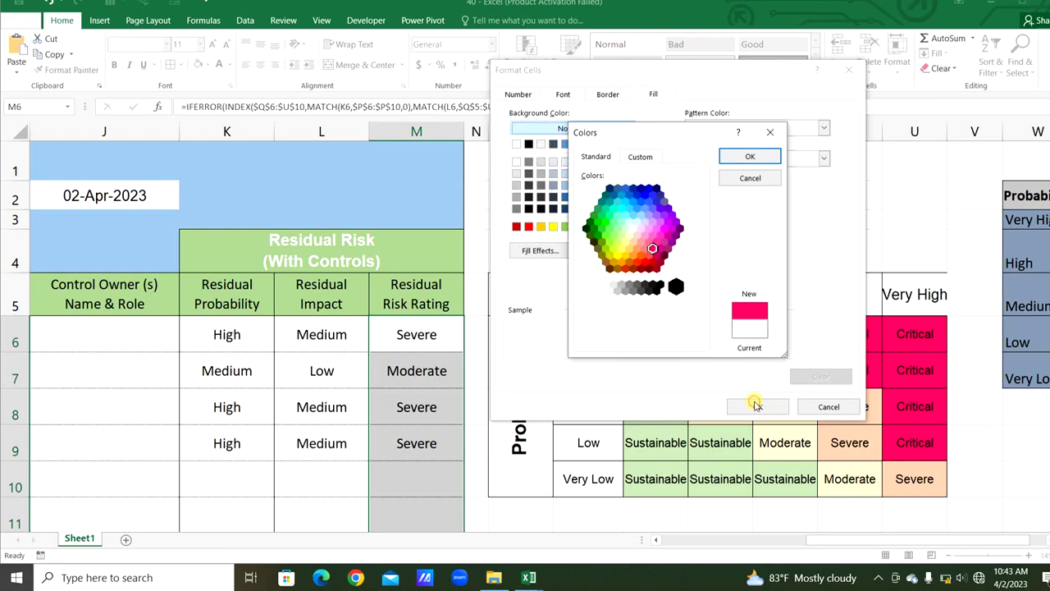
{"action": "left_click", "coordinate": [751, 408]}
{"action": "left_click", "coordinate": [681, 366]}
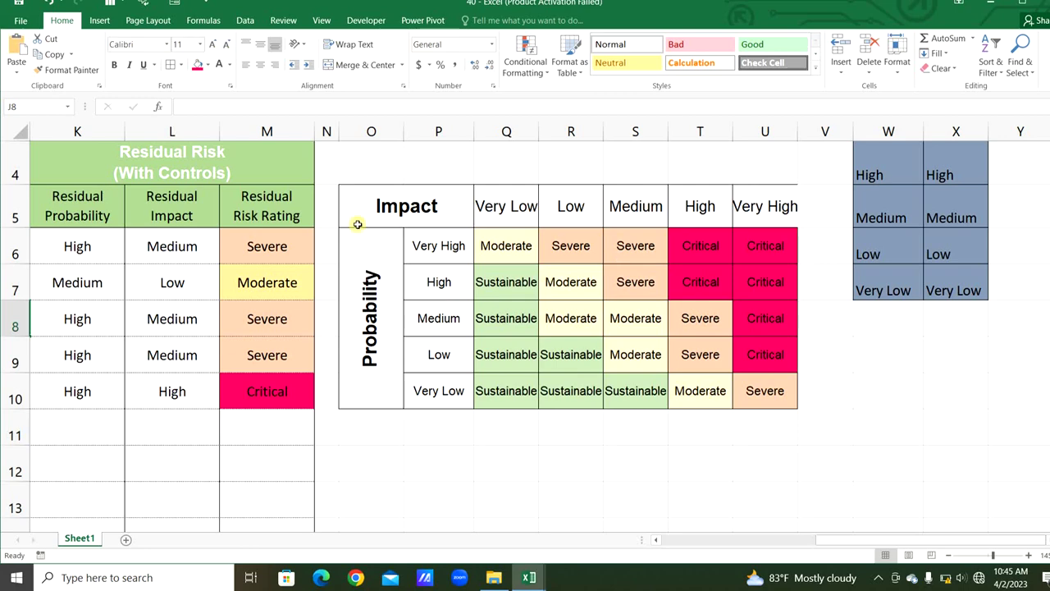
- Copy the risk matrix O5:U10 and paste it below the original, starting at O13
{"action": "left_click_drag", "start_coordinate": [368, 211], "coordinate": [764, 391]}
{"action": "key", "text": "ctrl+c"}
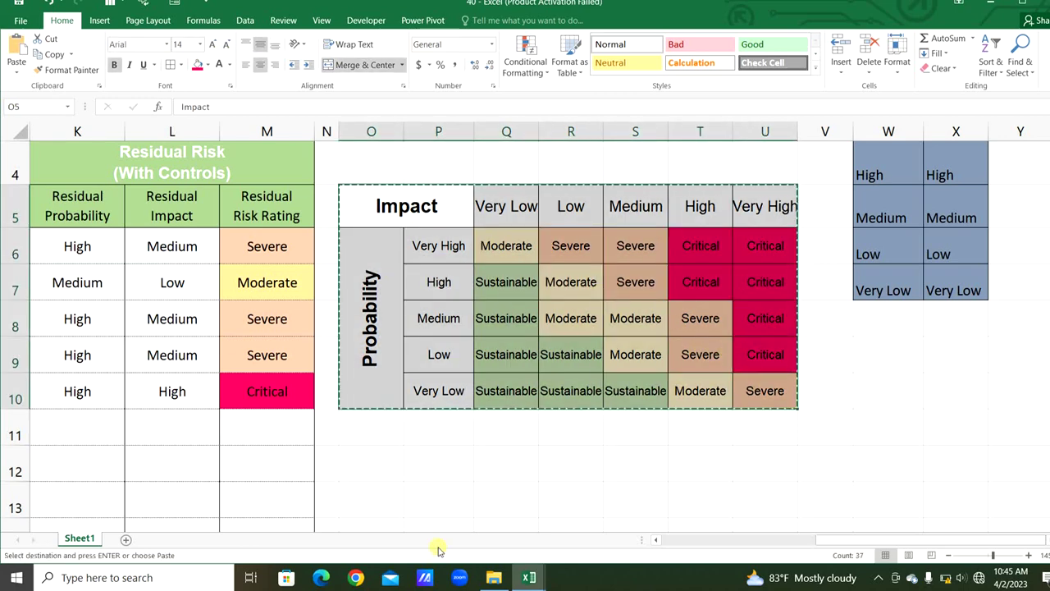
{"action": "left_click", "coordinate": [391, 504]}
{"action": "key", "text": "ctrl+v"}
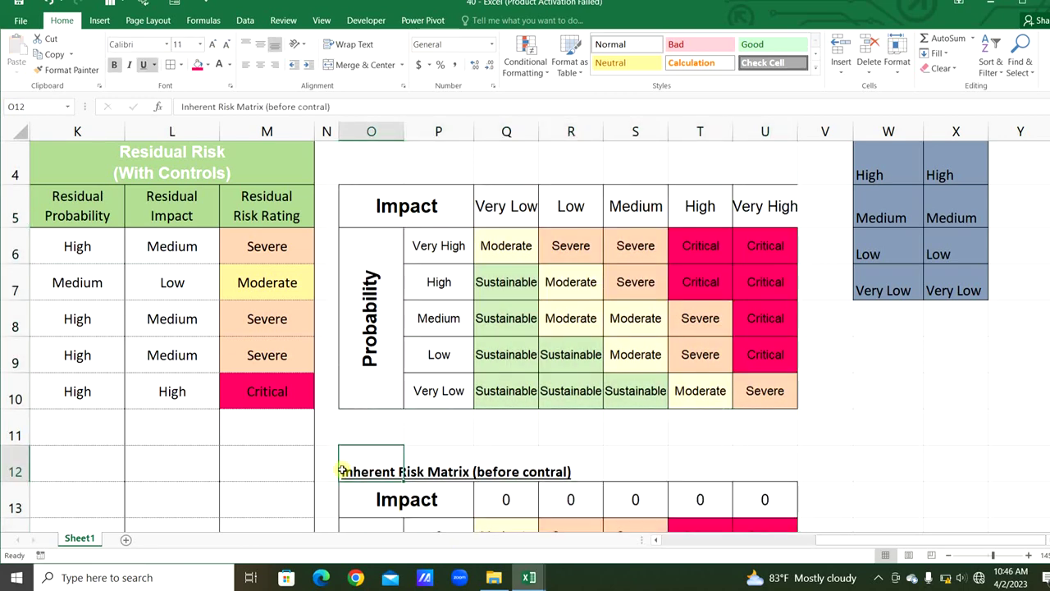
- Clear the rating text from Q14:U18 in the copied matrix, keeping the cell colors
{"action": "key", "text": "Down"}
{"action": "key", "text": "Down"}
{"action": "key", "text": "Down"}
{"action": "key", "text": "Down"}
{"action": "left_click_drag", "start_coordinate": [533, 270], "coordinate": [763, 405]}
{"action": "key", "text": "Delete"}
- Clear the probability labels in P14:P18 and the impact labels in Q13:U13 of the copied matrix
{"action": "left_click", "coordinate": [433, 275]}
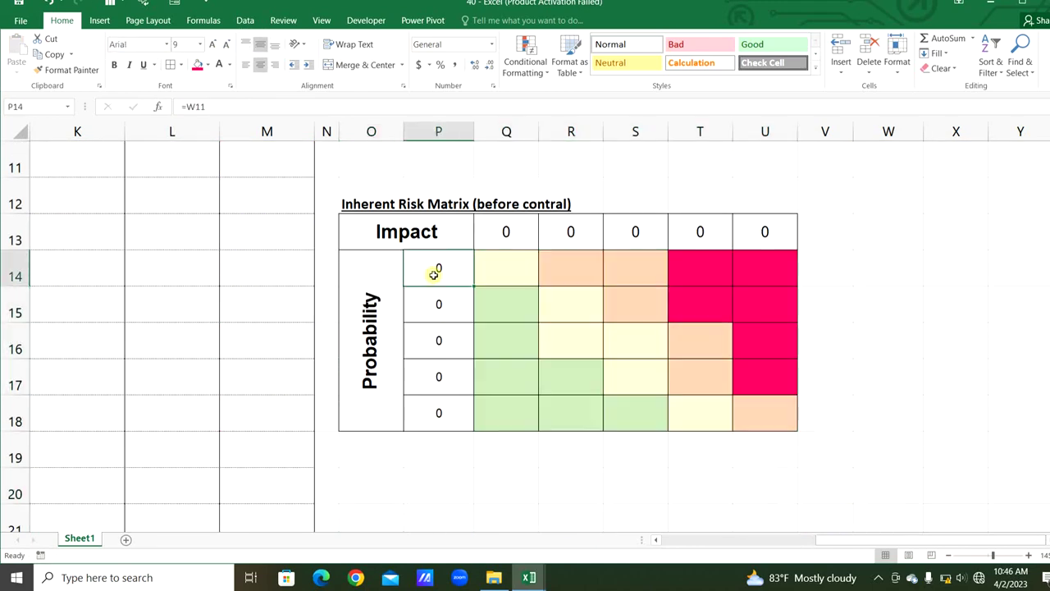
{"action": "left_click_drag", "start_coordinate": [433, 275], "coordinate": [434, 403]}
{"action": "key", "text": "Delete"}
{"action": "left_click_drag", "start_coordinate": [516, 218], "coordinate": [771, 225]}
{"action": "key", "text": "Delete"}
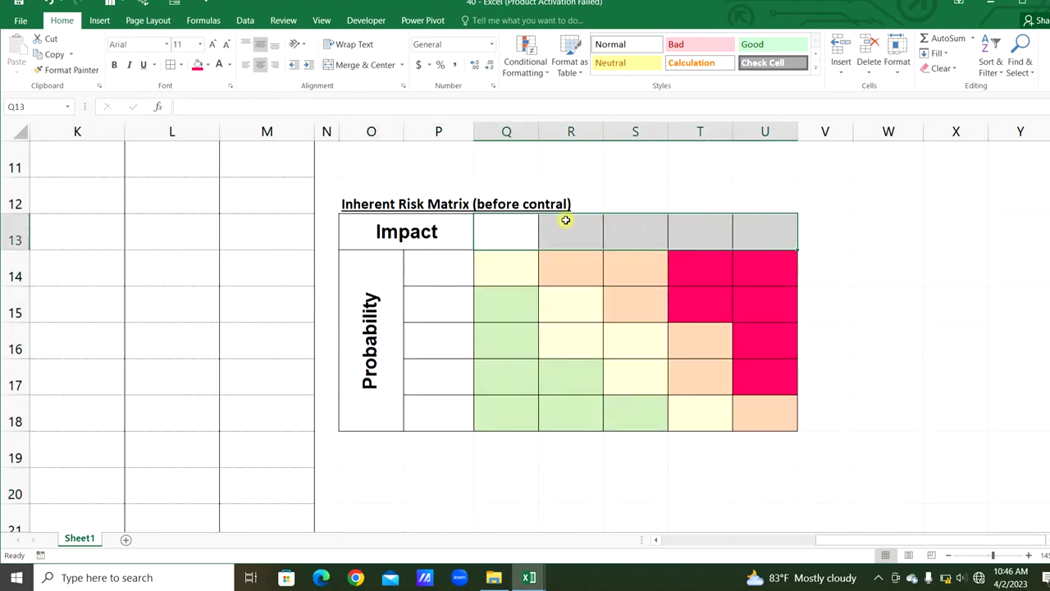
{"action": "left_click", "coordinate": [516, 228]}
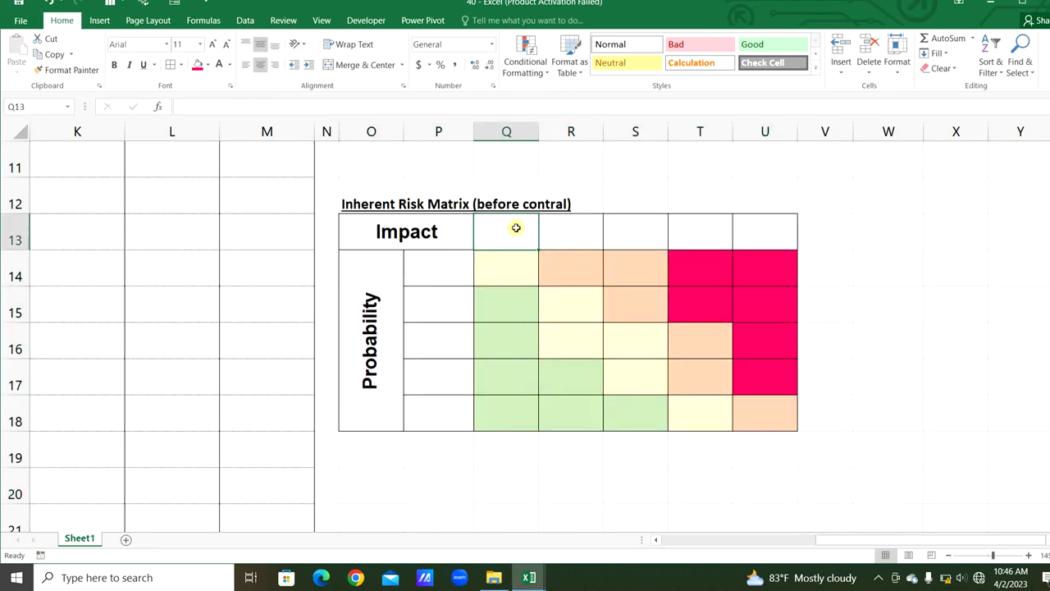
- Link P14 in the lower matrix to Very High in the Probability list and fill the references down through P18
{"action": "left_click", "coordinate": [442, 266]}
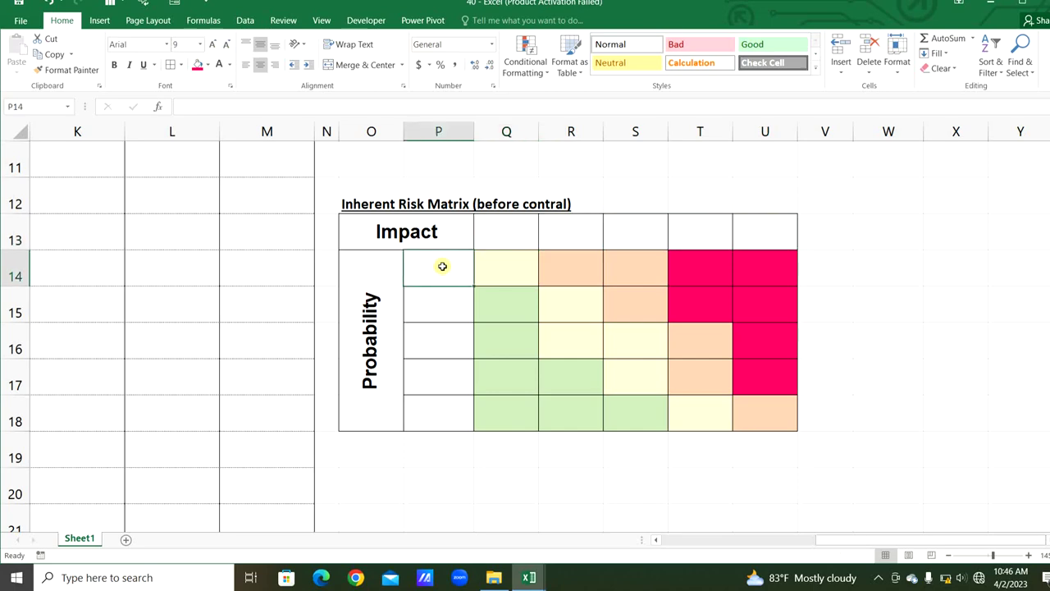
{"action": "type", "text": "="}
{"action": "scroll", "coordinate": [442, 265], "scroll_direction": "up", "scroll_amount": 2}
{"action": "left_click", "coordinate": [896, 161]}
{"action": "key", "text": "Return"}
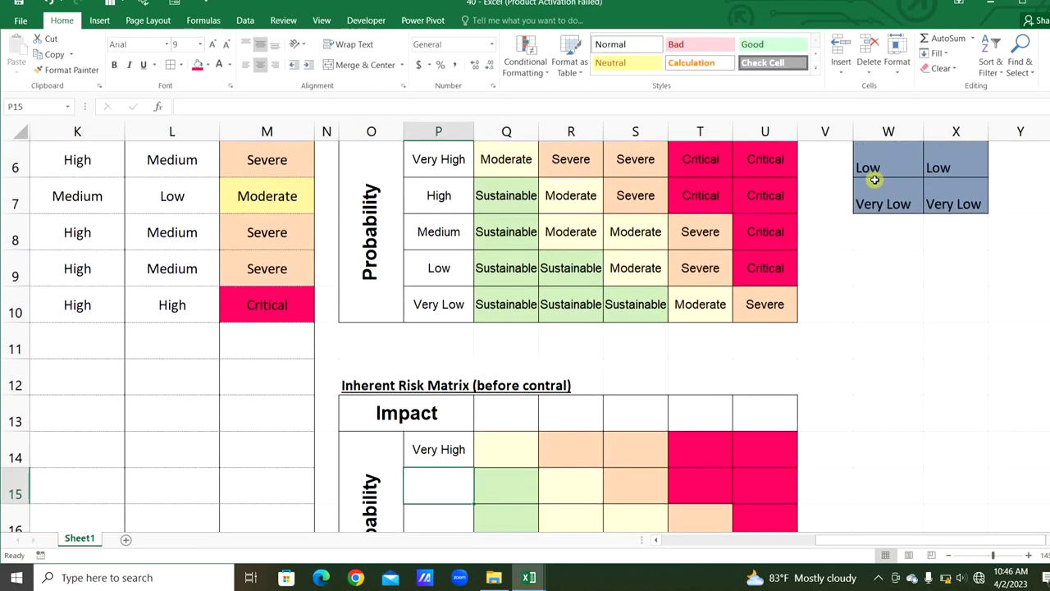
{"action": "left_click", "coordinate": [458, 444]}
{"action": "left_click_drag", "start_coordinate": [474, 467], "coordinate": [462, 492]}
- Link Q13 to the Very Low entry in the Impact list and set R13 to =X6
{"action": "left_click", "coordinate": [506, 300]}
{"action": "left_click", "coordinate": [506, 272]}
{"action": "type", "text": "="}
{"action": "scroll", "coordinate": [506, 272], "scroll_direction": "up", "scroll_amount": 3}
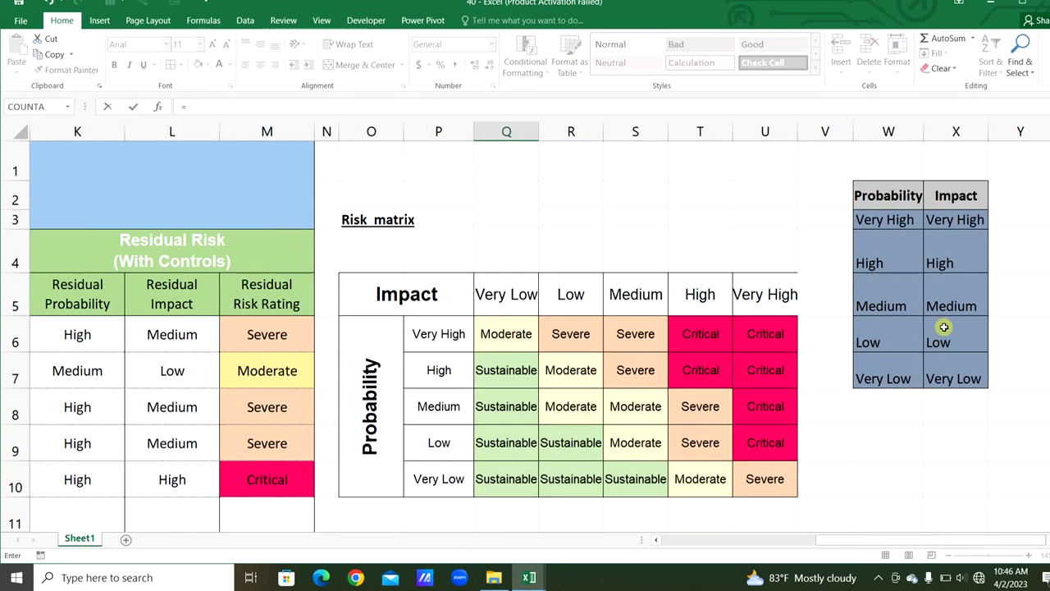
{"action": "left_click", "coordinate": [952, 373]}
{"action": "key", "text": "Return"}
{"action": "left_click", "coordinate": [571, 458]}
{"action": "type", "text": "=x6"}
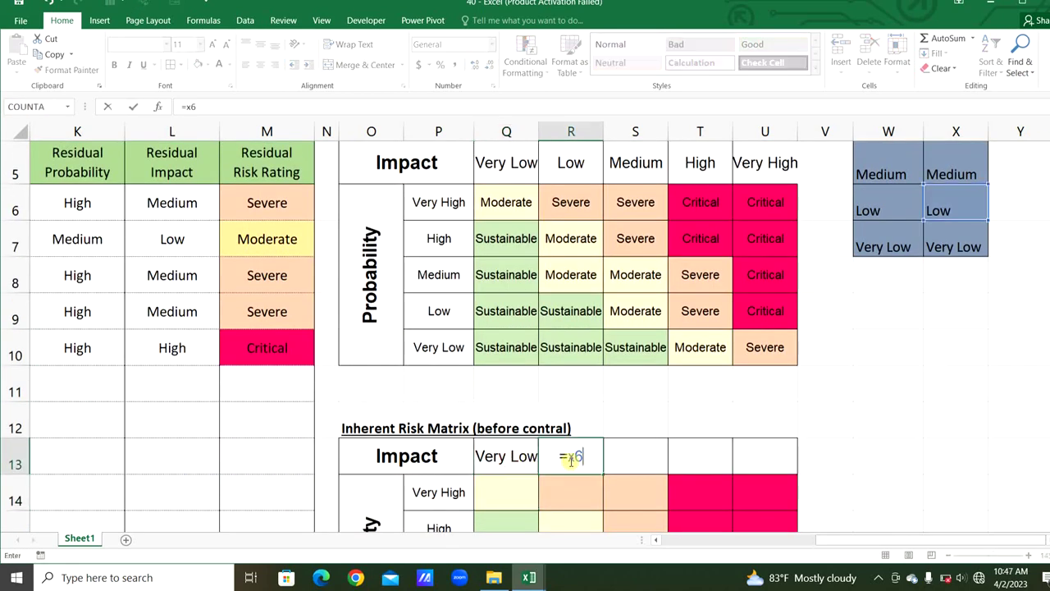
{"action": "key", "text": "Return"}
{"action": "key", "text": "Up"}
{"action": "type", "text": "=x6"}
{"action": "key", "text": "Return"}
- Link the remaining impact headings by entering =X5 in S13, =X4 in T13 and =X3 in U13
{"action": "key", "text": "Right"}
{"action": "key", "text": "Up"}
{"action": "type", "text": "=x5"}
{"action": "key", "text": "Return"}
{"action": "key", "text": "Right"}
{"action": "key", "text": "Up"}
{"action": "type", "text": "=x4"}
{"action": "key", "text": "Return"}
{"action": "key", "text": "Right"}
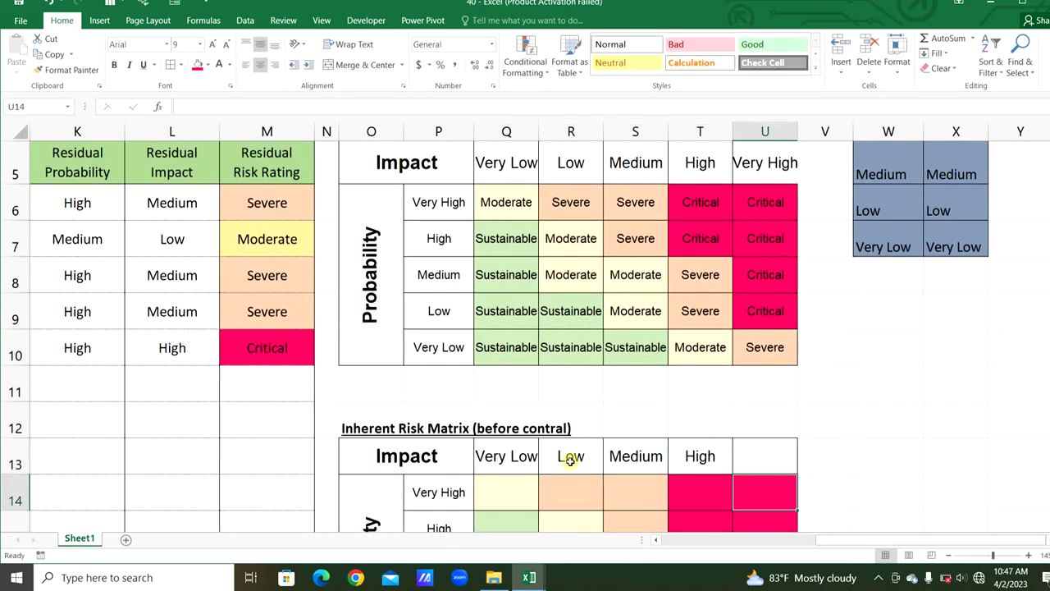
{"action": "key", "text": "Up"}
{"action": "type", "text": "=x3"}
{"action": "key", "text": "Return"}
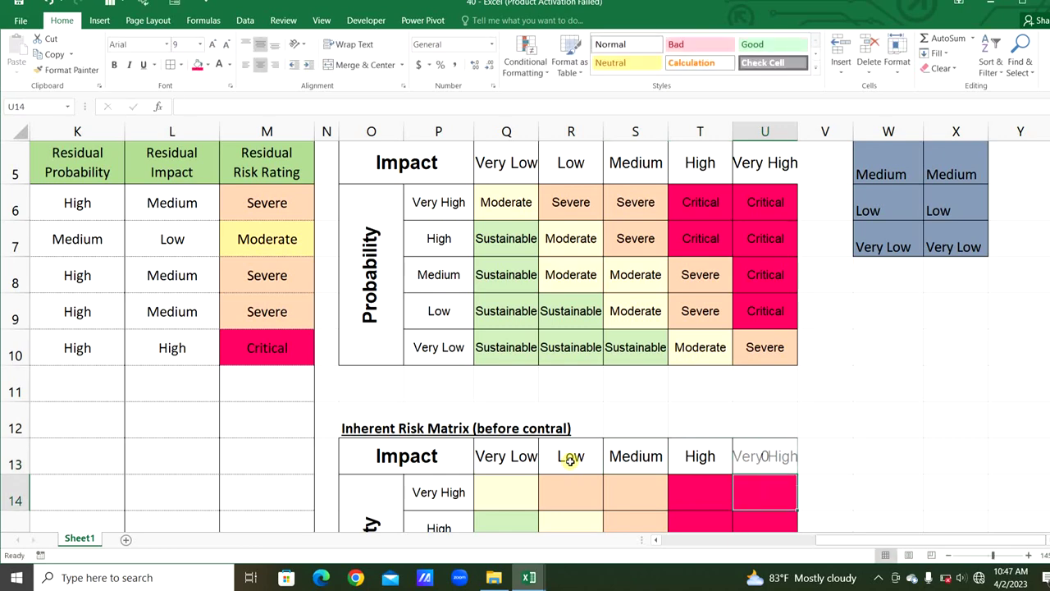
- Start a COUNTIFS formula in Q14 with the absolute inherent probability range $F$6:$F$1048576 and criterion P14
{"action": "scroll", "coordinate": [570, 459], "scroll_direction": "down", "scroll_amount": 2}
{"action": "left_click", "coordinate": [506, 485]}
{"action": "left_click", "coordinate": [524, 260]}
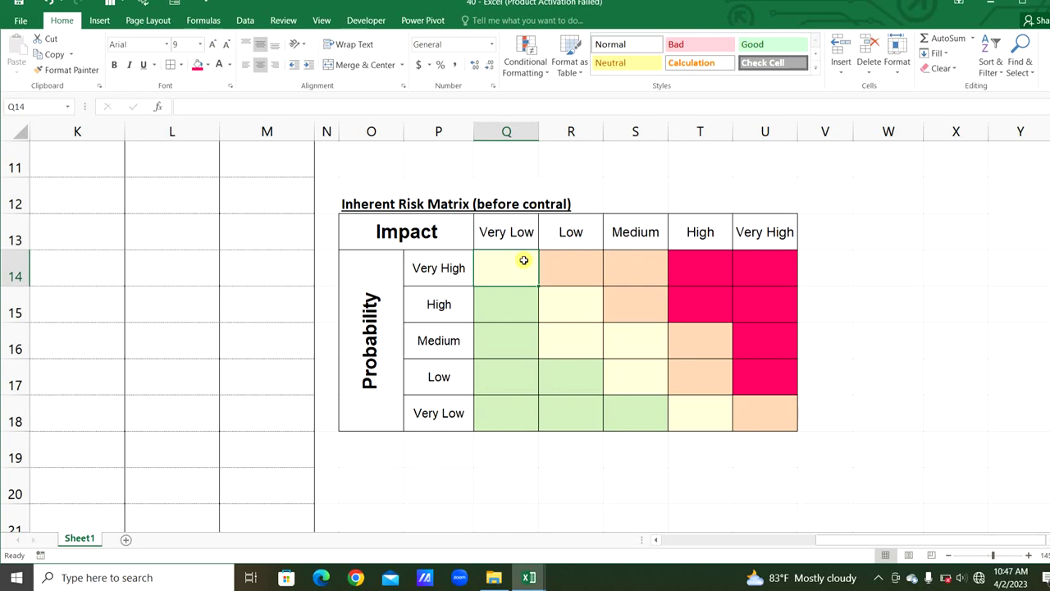
{"action": "type", "text": "=countifs"}
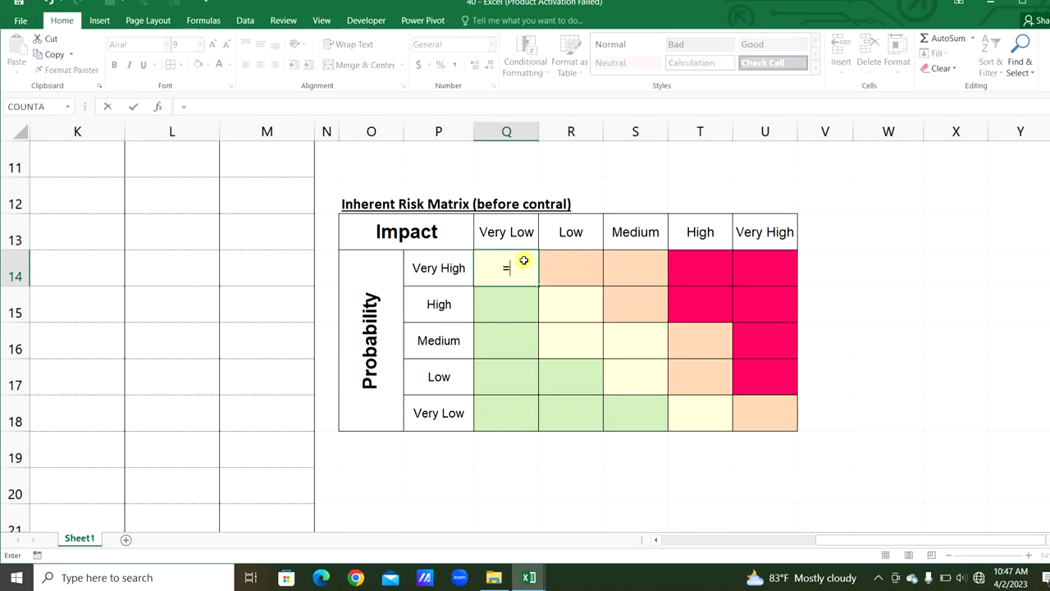
{"action": "key", "text": "Tab"}
{"action": "left_click_drag", "start_coordinate": [826, 541], "coordinate": [689, 547]}
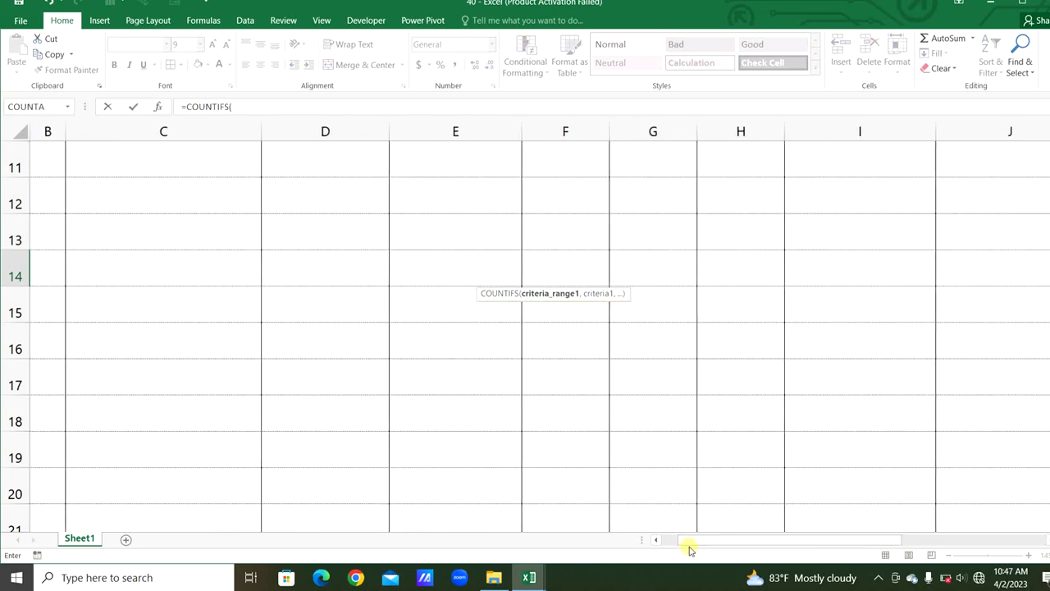
{"action": "left_click", "coordinate": [659, 383]}
{"action": "key", "text": "ctrl+shift+Up"}
{"action": "scroll", "coordinate": [660, 382], "scroll_direction": "up", "scroll_amount": 3}
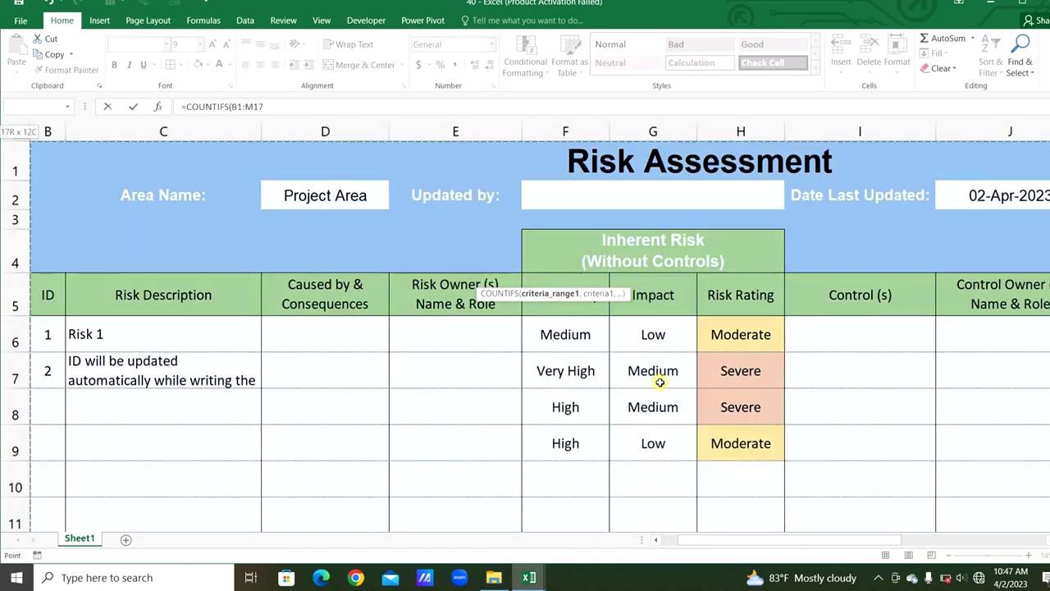
{"action": "left_click", "coordinate": [577, 335]}
{"action": "key", "text": "ctrl+shift+Down"}
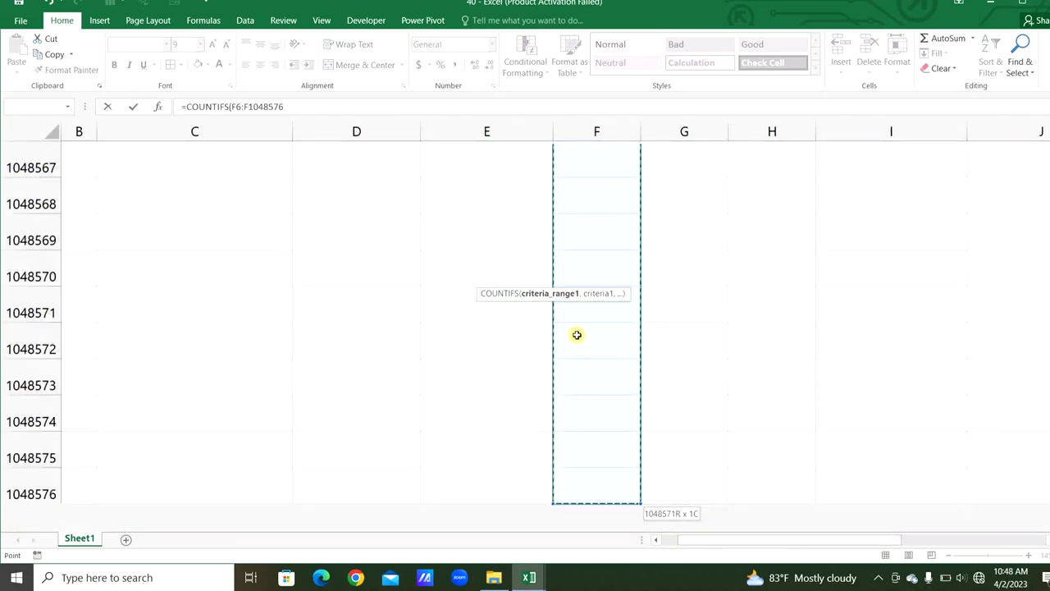
{"action": "key", "text": "F4"}
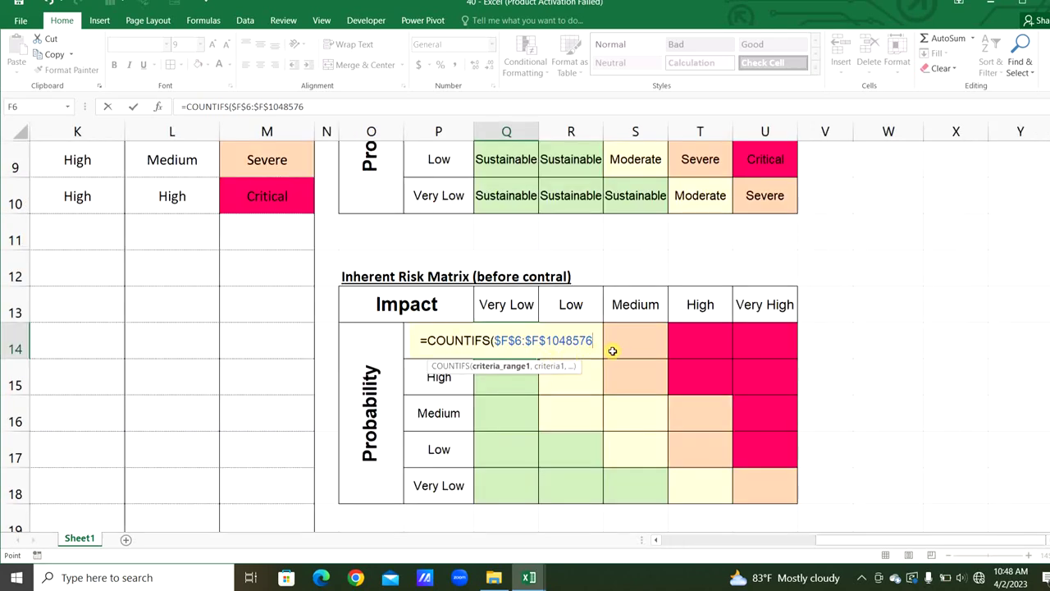
{"action": "type", "text": ","}
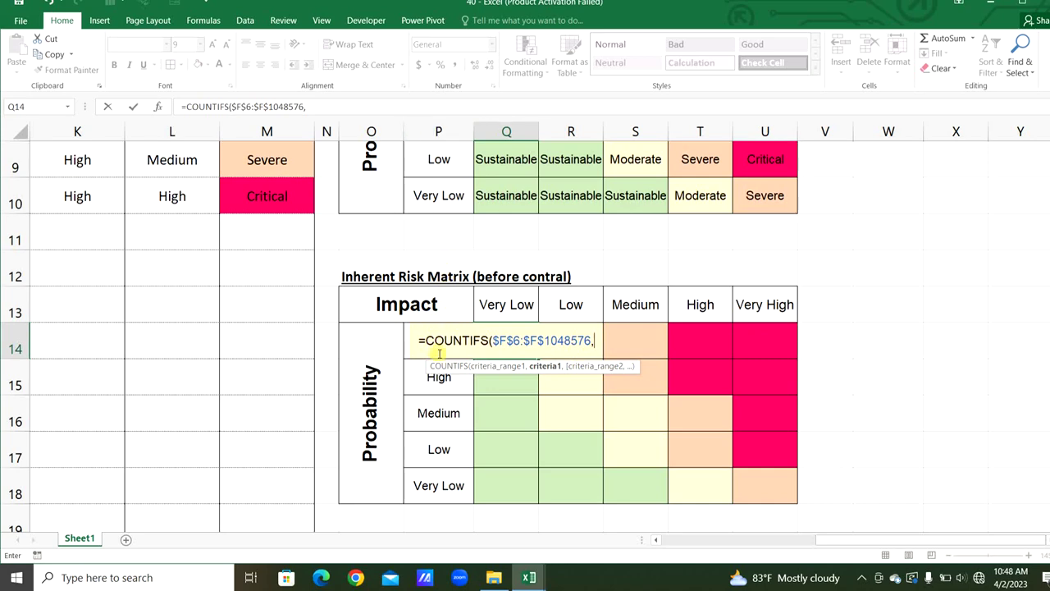
{"action": "type", "text": "P14,"}
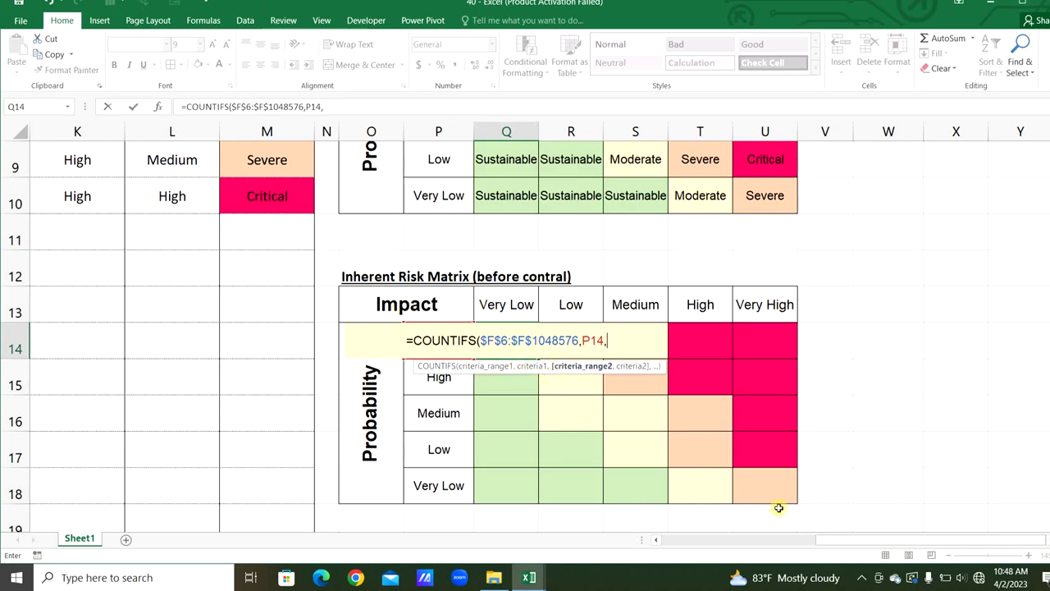
- Add the absolute impact range $G$6:$G$1048576 with criterion Q13 to Q14's COUNTIFS and complete the formula
{"action": "left_click_drag", "start_coordinate": [825, 541], "coordinate": [726, 542]}
{"action": "left_click", "coordinate": [298, 270]}
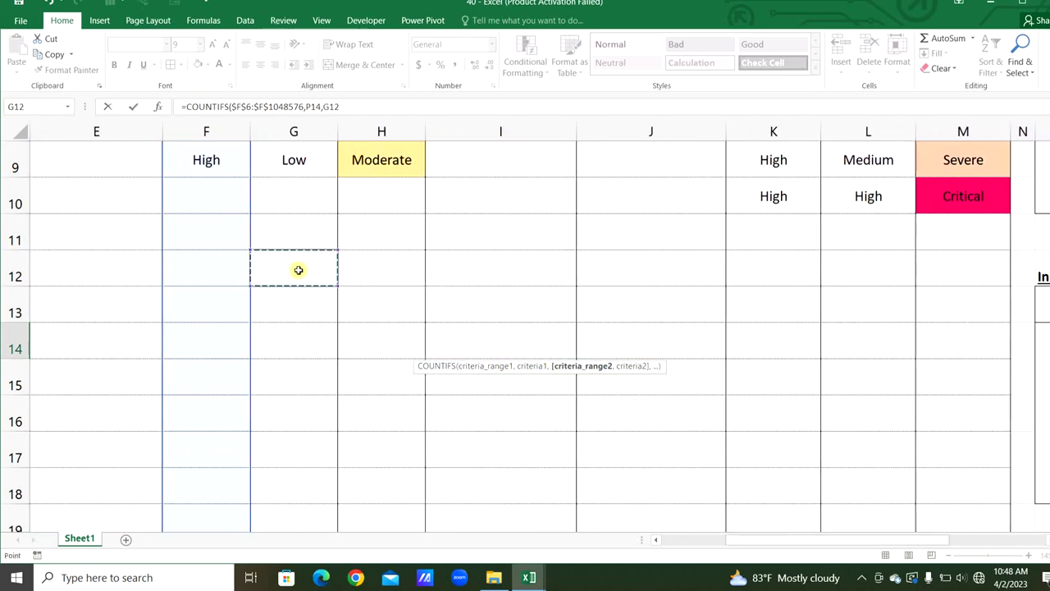
{"action": "scroll", "coordinate": [304, 238], "scroll_direction": "up", "scroll_amount": 2}
{"action": "left_click", "coordinate": [312, 199]}
{"action": "key", "text": "ctrl+shift+Down"}
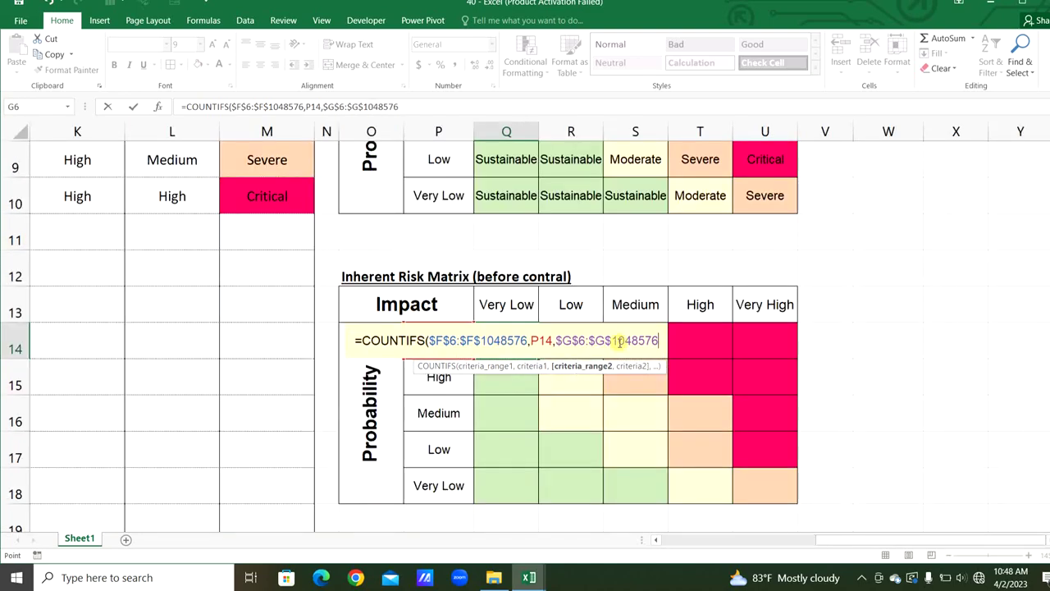
{"action": "type", "text": ","}
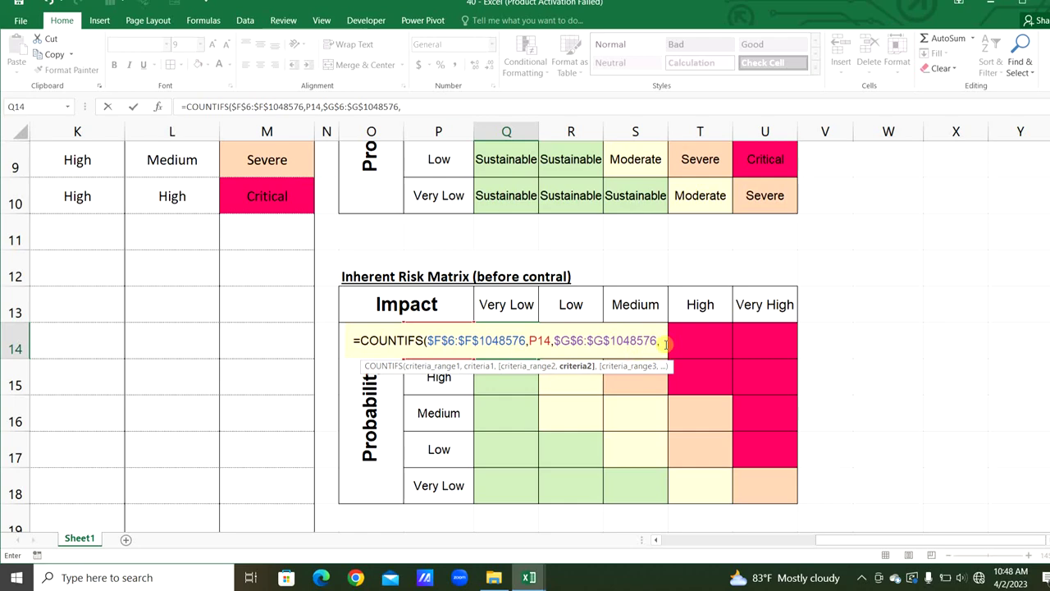
{"action": "key", "text": "Return"}
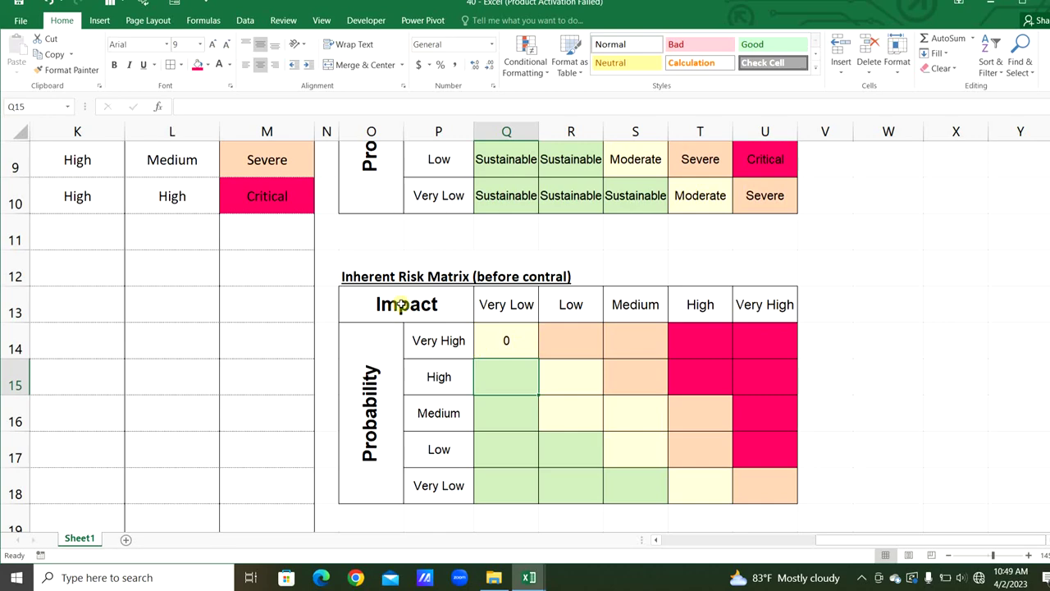
- Lock the criteria in Q14's COUNTIFS as $P14 and Q$13, and fill the formula across to U14
{"action": "double_click", "coordinate": [506, 341]}
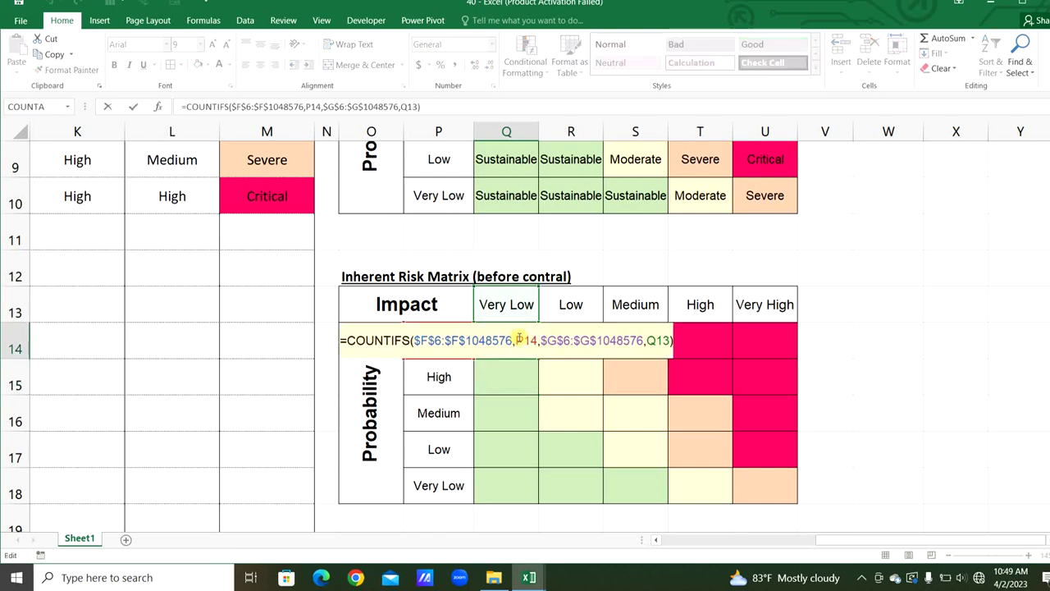
{"action": "left_click", "coordinate": [520, 340]}
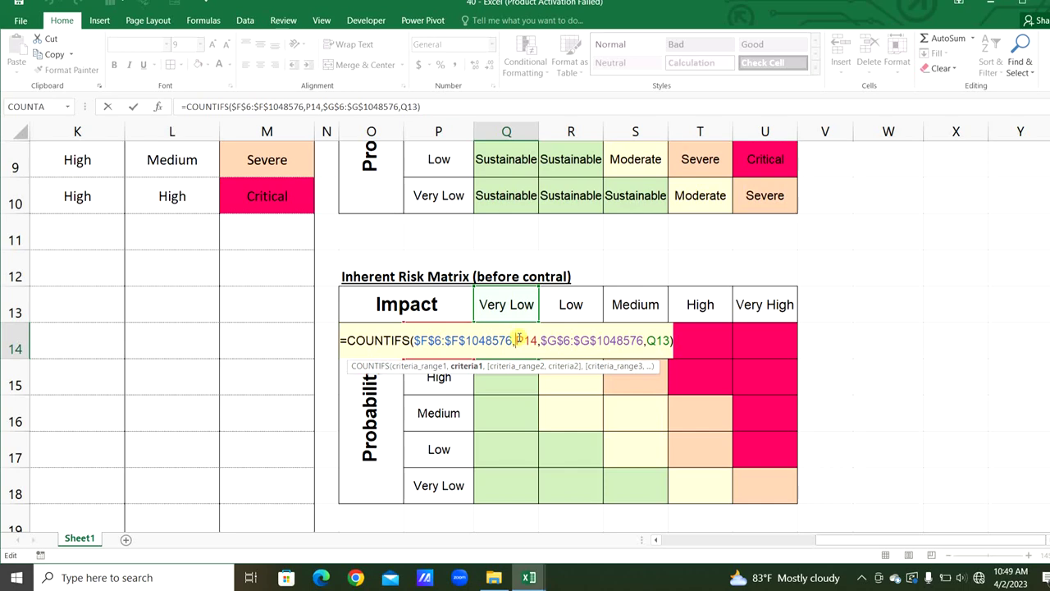
{"action": "type", "text": "$"}
{"action": "left_click", "coordinate": [664, 341]}
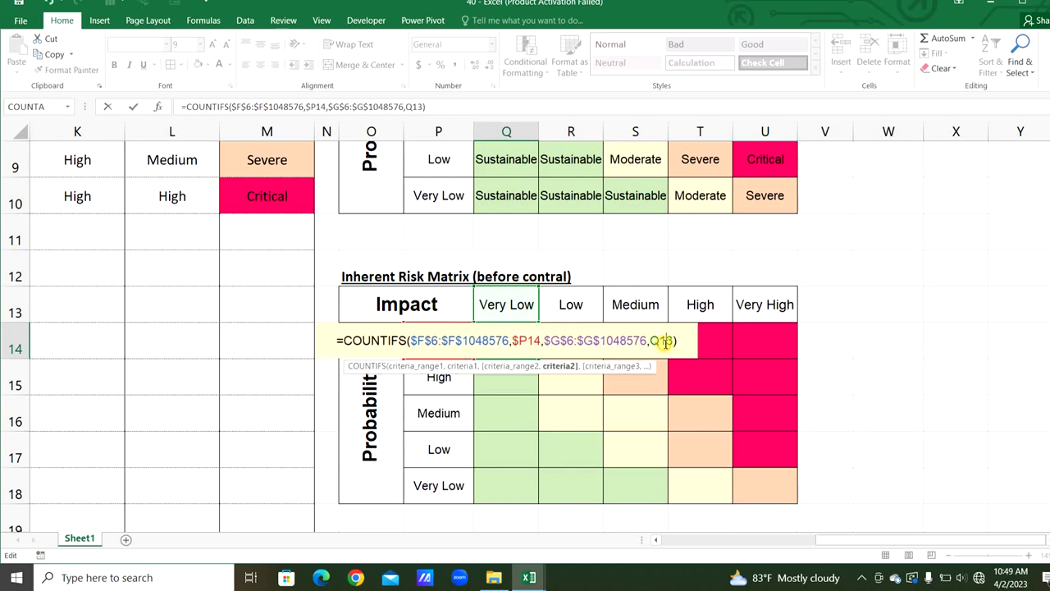
{"action": "key", "text": "F4"}
{"action": "key", "text": "F4"}
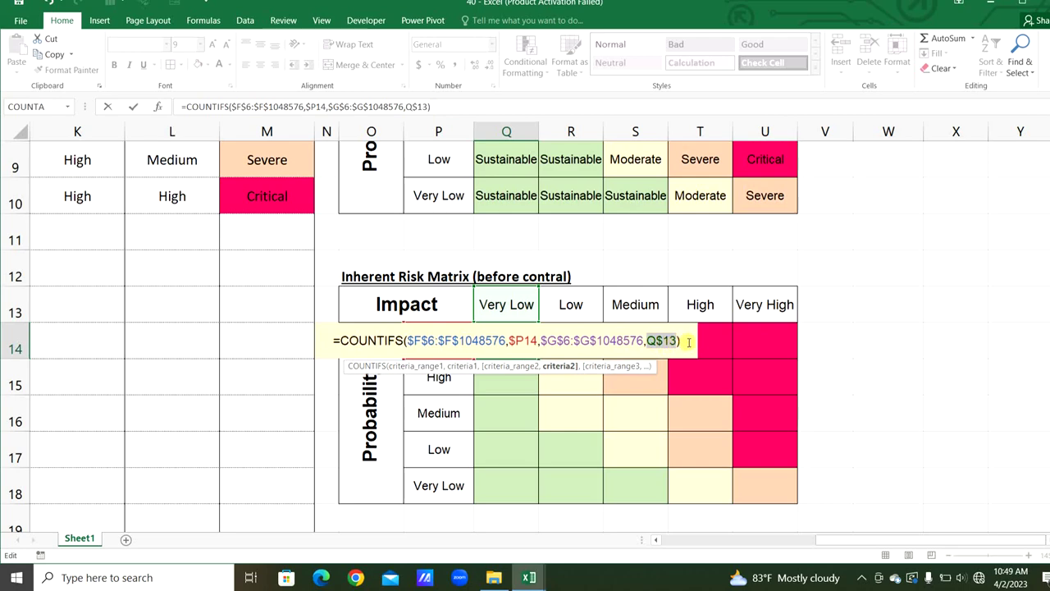
{"action": "key", "text": "Return"}
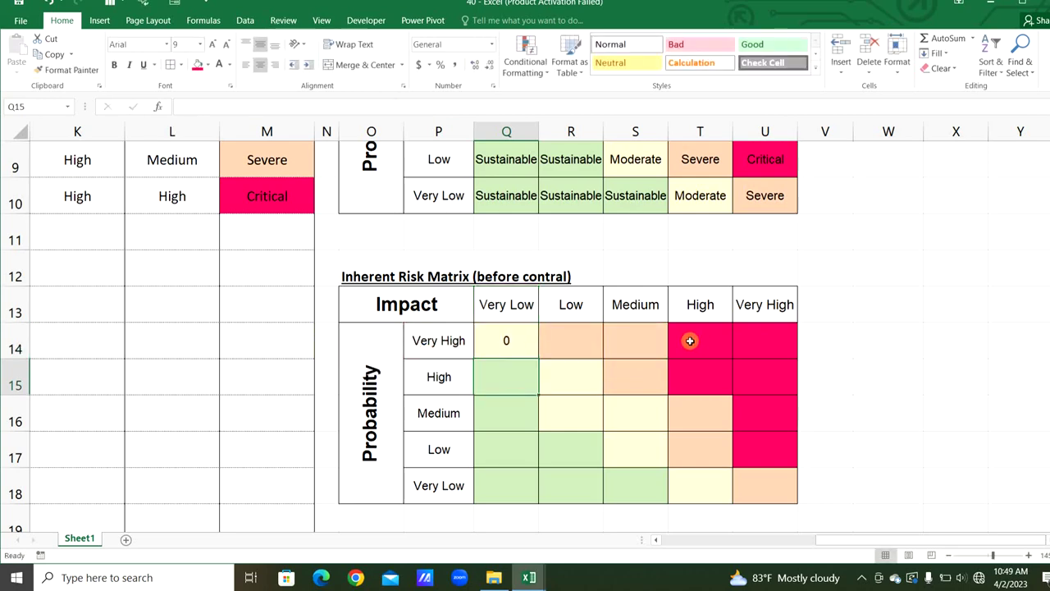
{"action": "left_click", "coordinate": [506, 345]}
{"action": "left_click_drag", "start_coordinate": [538, 358], "coordinate": [784, 365]}
- Wrap Q14's COUNTIFS in an IF that returns "" when the count equals 0, and fill it through Q14:U18
{"action": "double_click", "coordinate": [526, 340]}
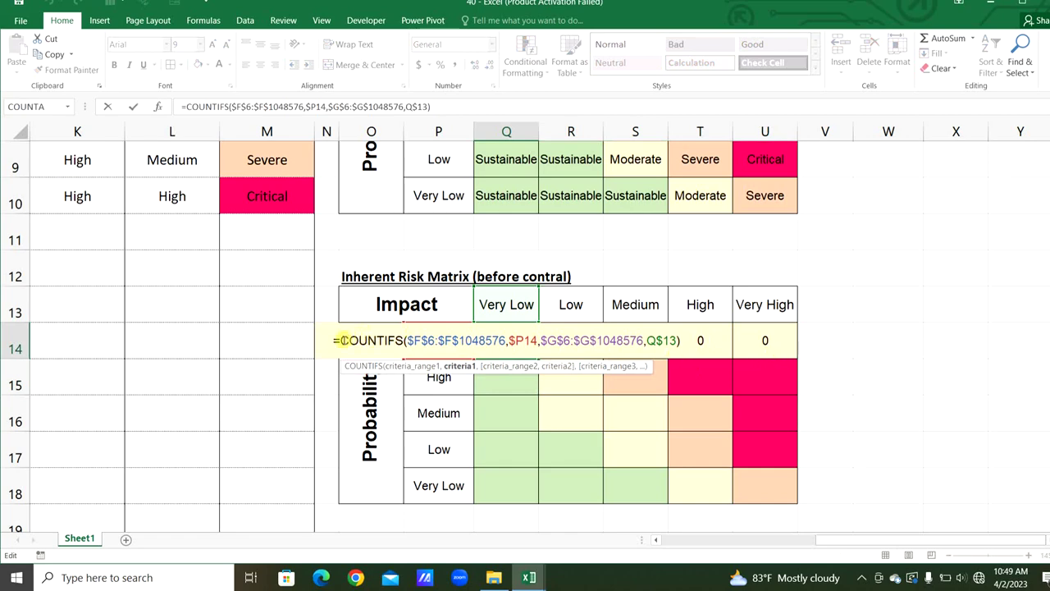
{"action": "left_click_drag", "start_coordinate": [343, 339], "coordinate": [688, 352]}
{"action": "key", "text": "ctrl+c"}
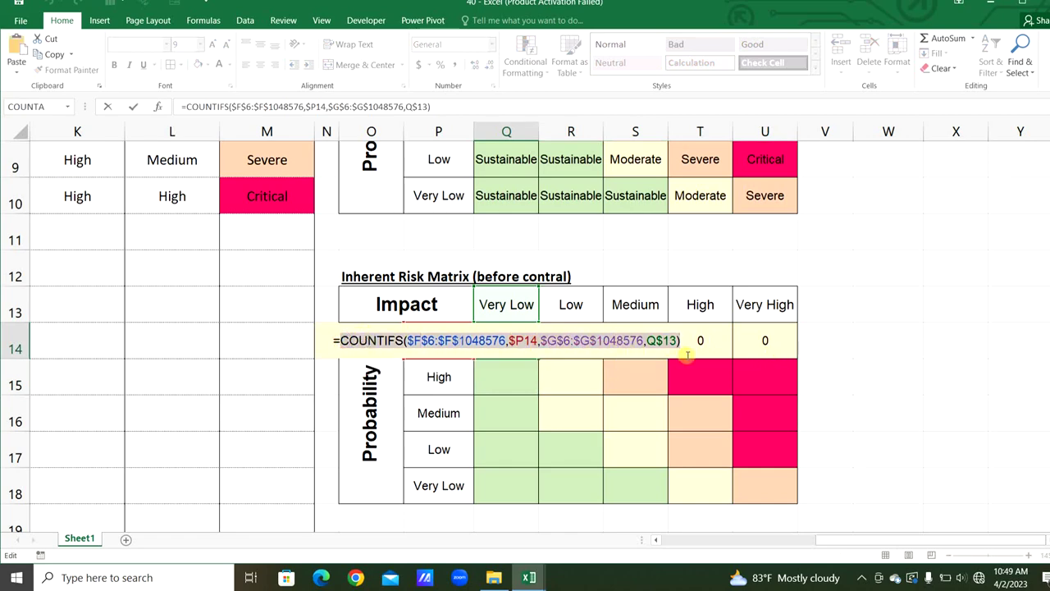
{"action": "left_click", "coordinate": [340, 340]}
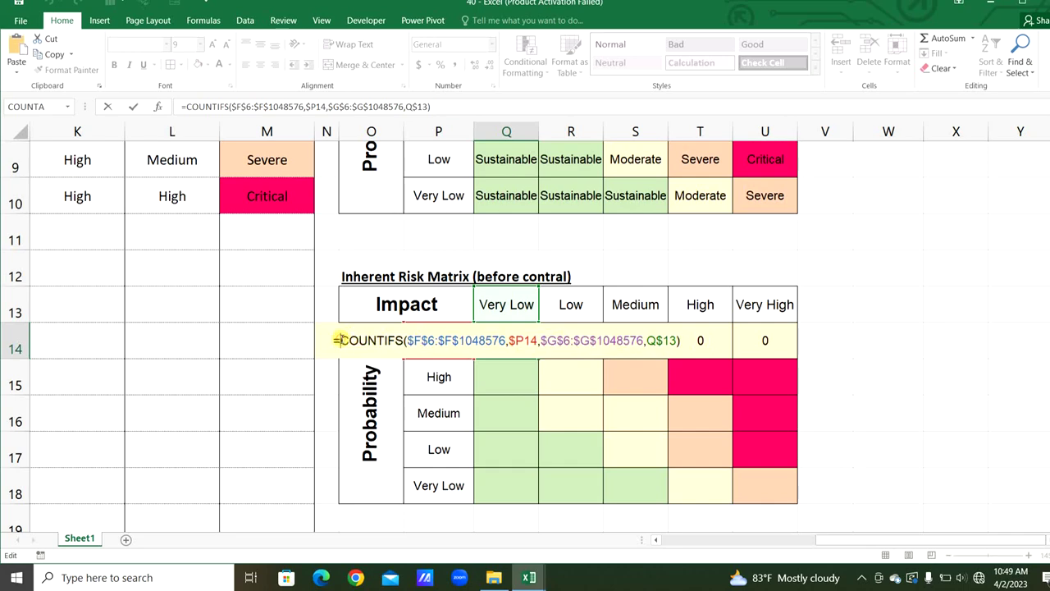
{"action": "type", "text": "IF("}
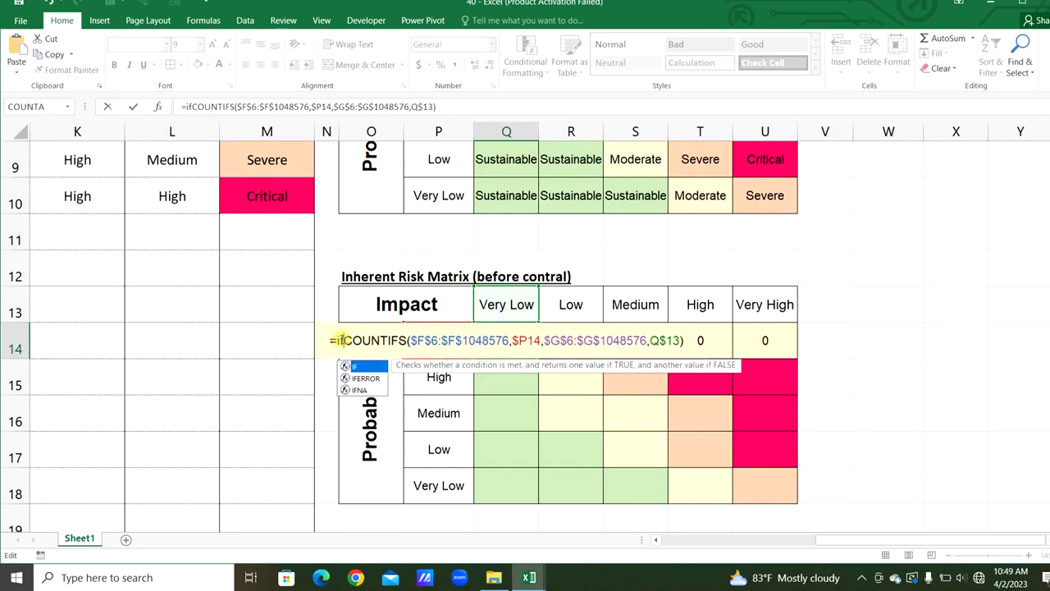
{"action": "left_click", "coordinate": [692, 340]}
{"action": "type", "text": "="}
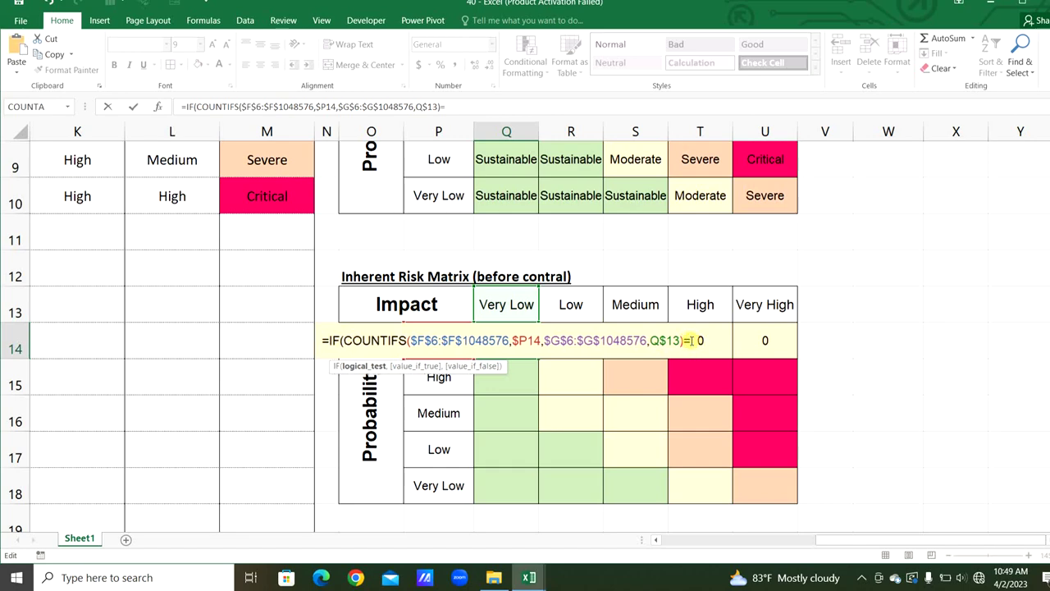
{"action": "type", "text": "0,\"\","}
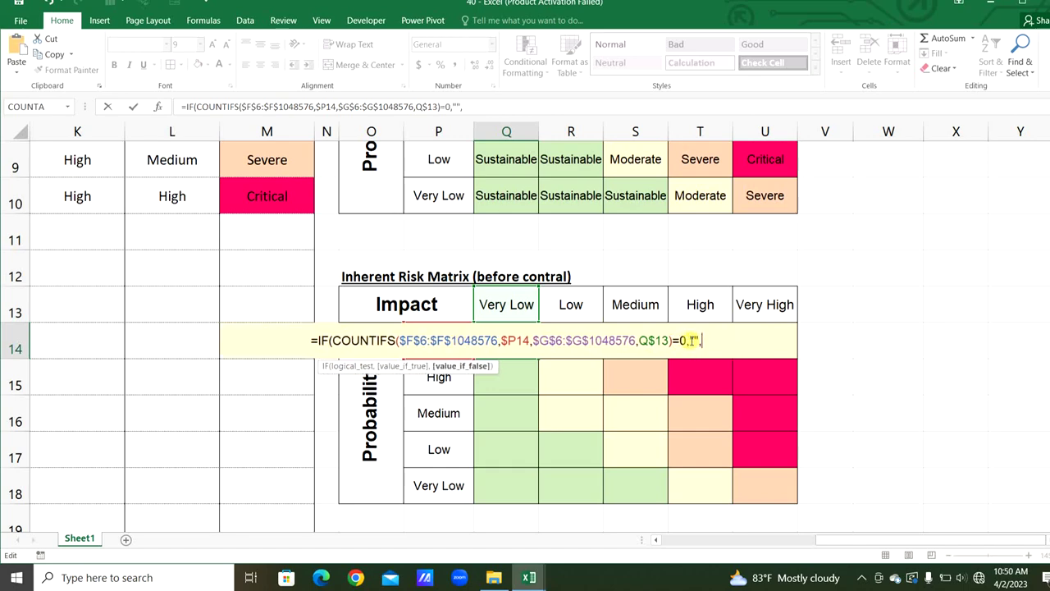
{"action": "key", "text": "ctrl+v"}
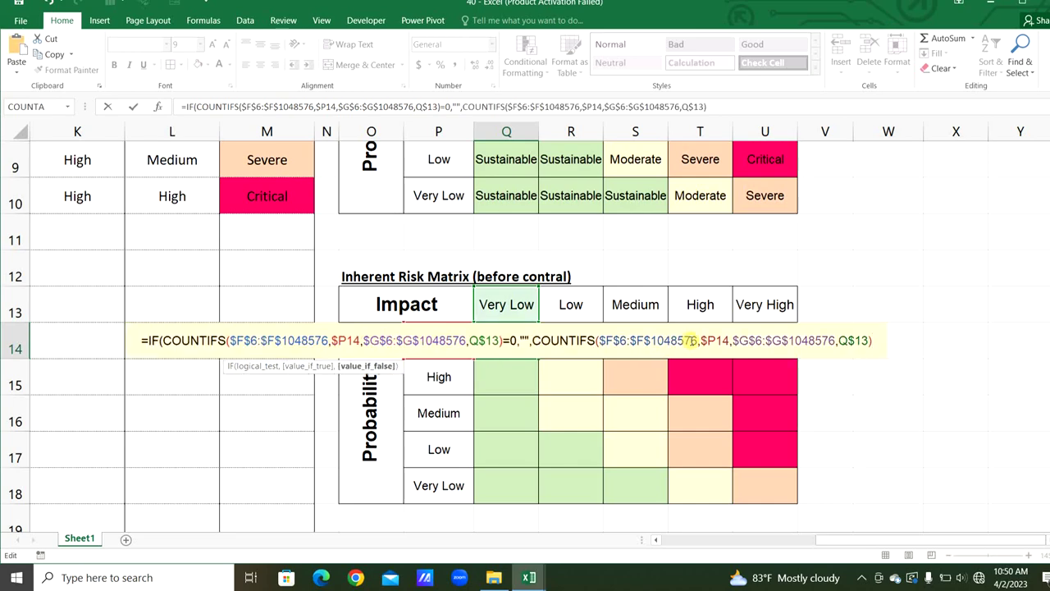
{"action": "type", "text": ")"}
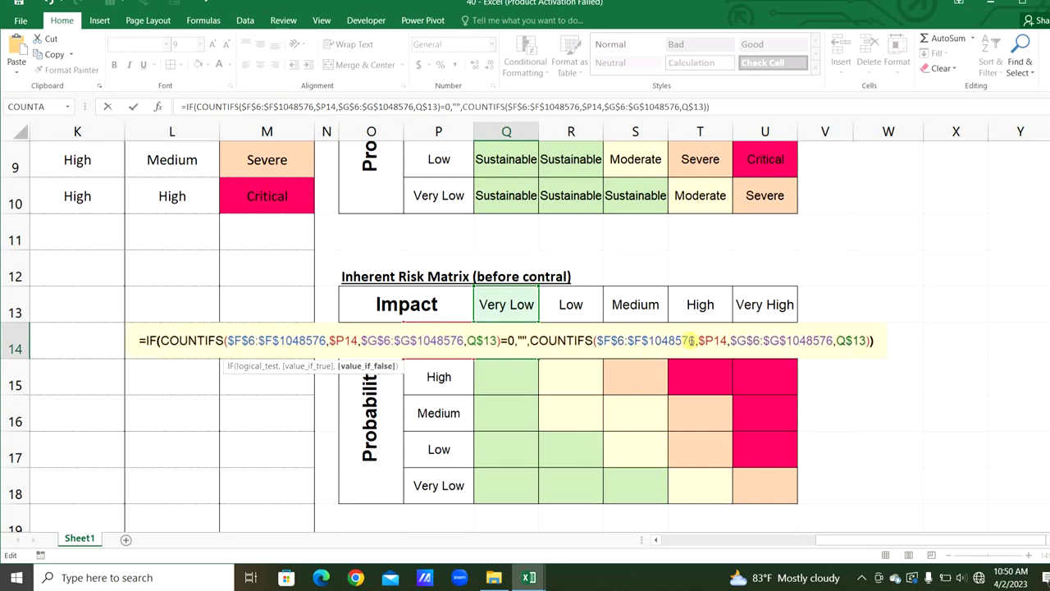
{"action": "key", "text": "Return"}
{"action": "left_click", "coordinate": [525, 342]}
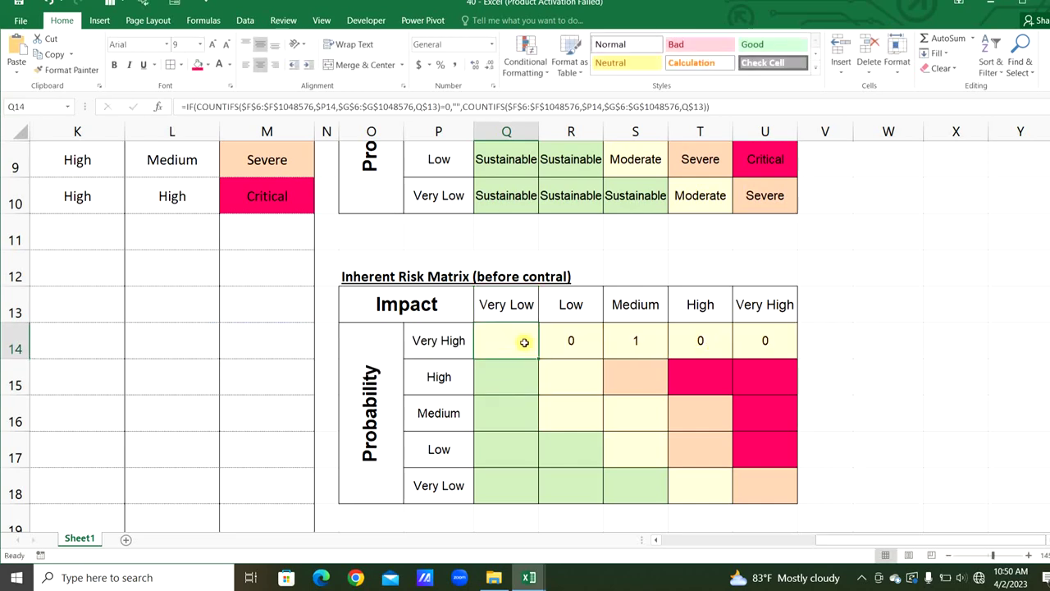
{"action": "left_click_drag", "start_coordinate": [538, 358], "coordinate": [792, 497]}
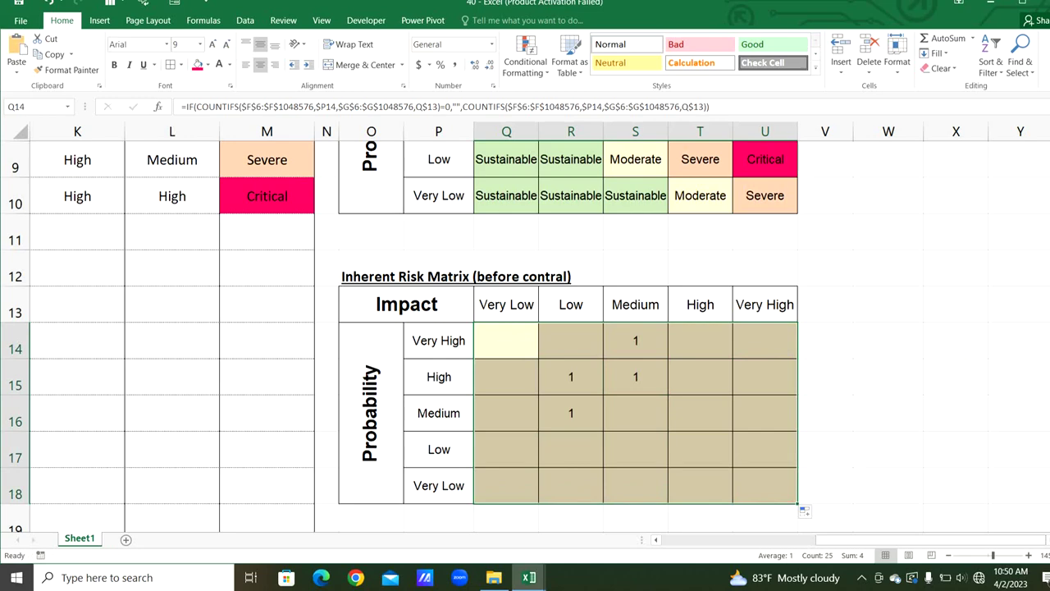
- Copy the colour formatting of the Risk matrix ratings Q6:U10 onto the Inherent Risk Matrix cells Q14:U18
{"action": "left_click_drag", "start_coordinate": [1045, 288], "coordinate": [1046, 236]}
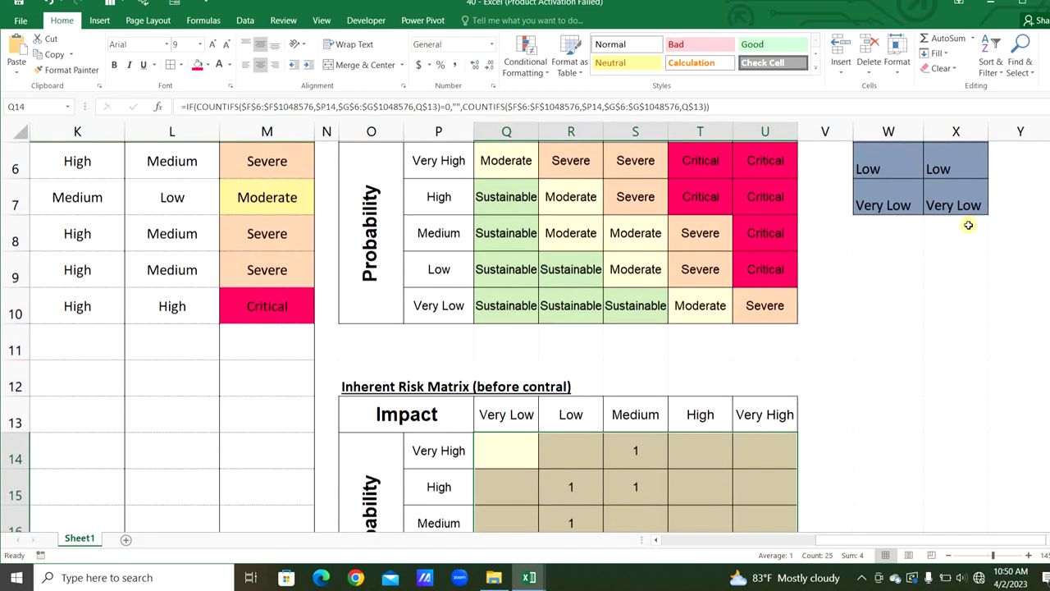
{"action": "left_click_drag", "start_coordinate": [505, 160], "coordinate": [746, 293]}
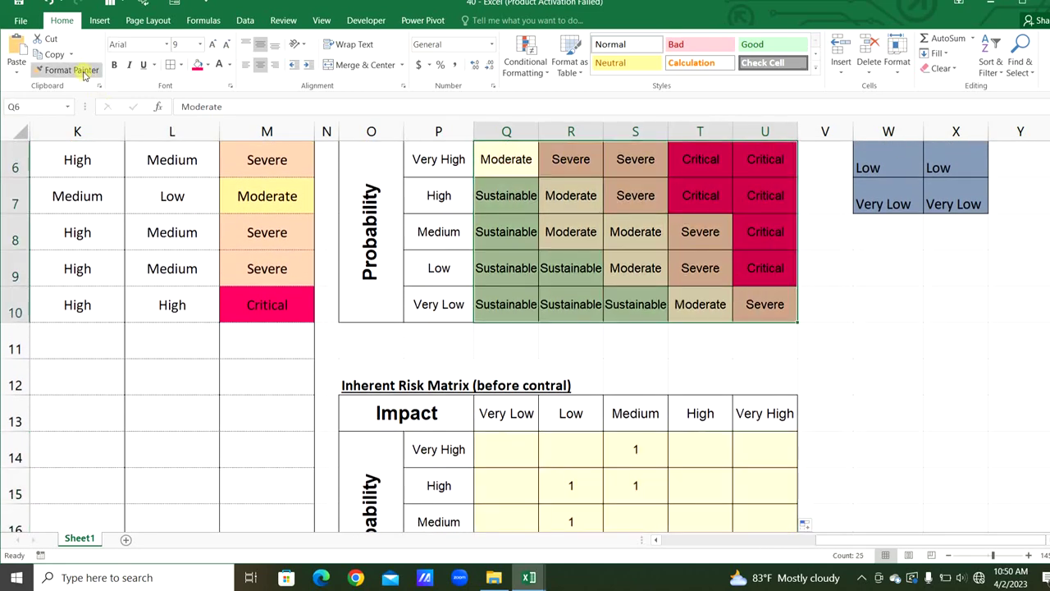
{"action": "left_click", "coordinate": [78, 70]}
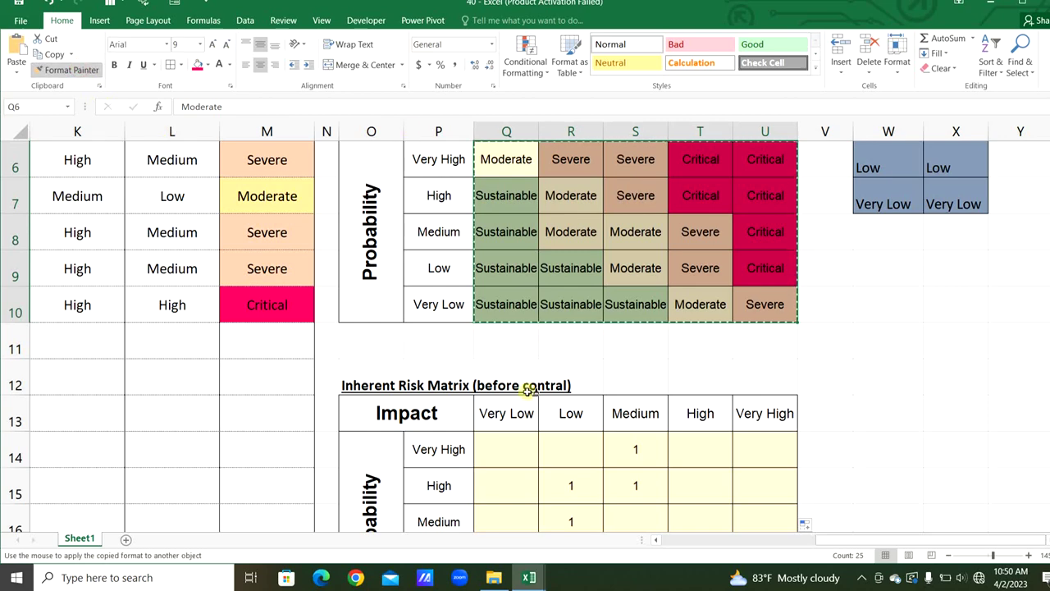
{"action": "left_click", "coordinate": [507, 443]}
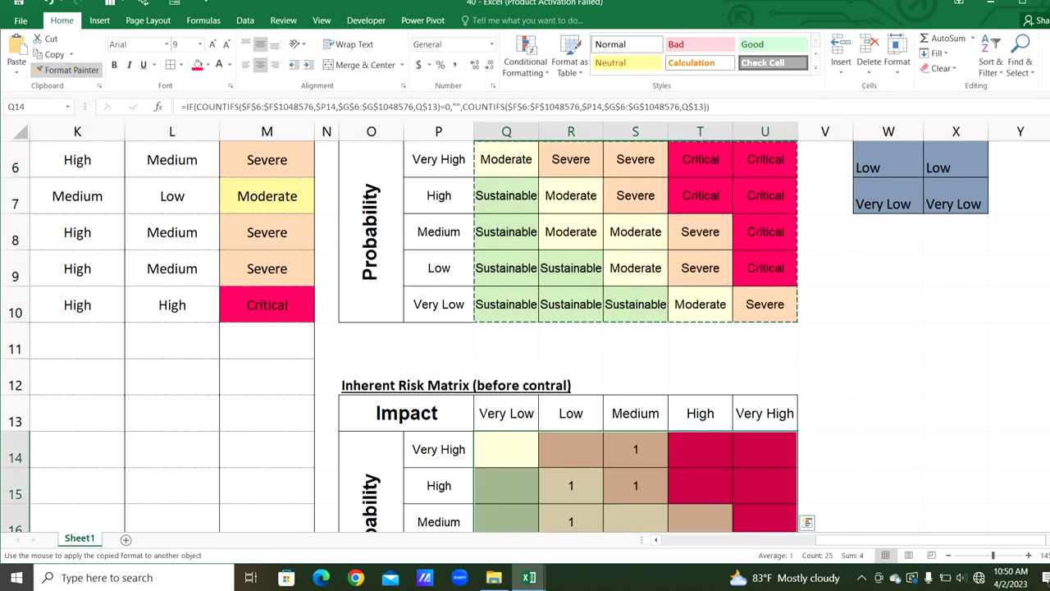
{"action": "scroll", "coordinate": [508, 443], "scroll_direction": "down", "scroll_amount": 2}
{"action": "left_click", "coordinate": [865, 436]}
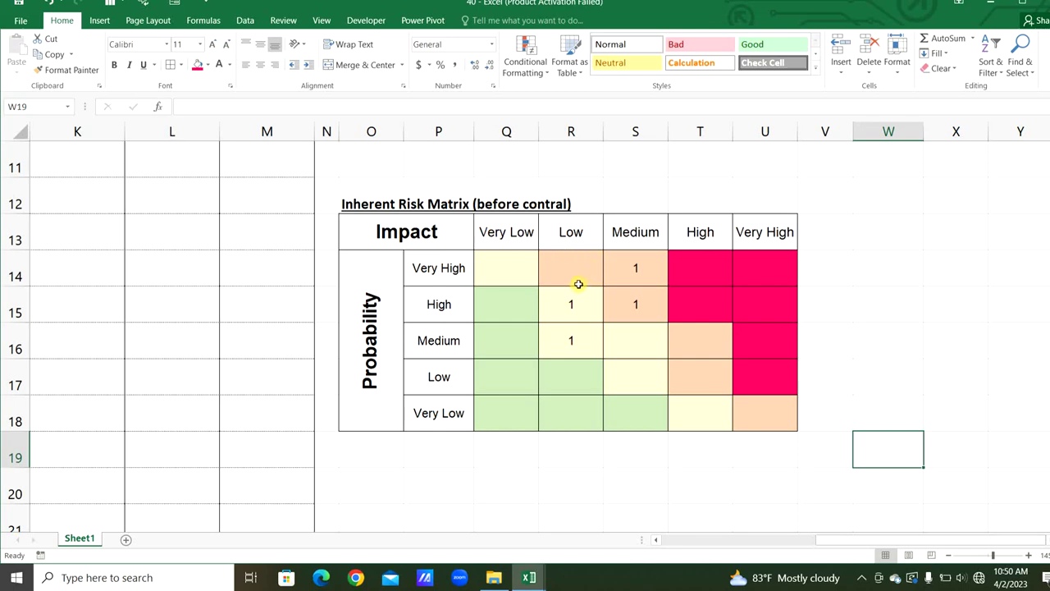
- Copy the whole Inherent Risk Matrix with its title and paste the duplicate starting at O20
{"action": "left_click", "coordinate": [371, 201]}
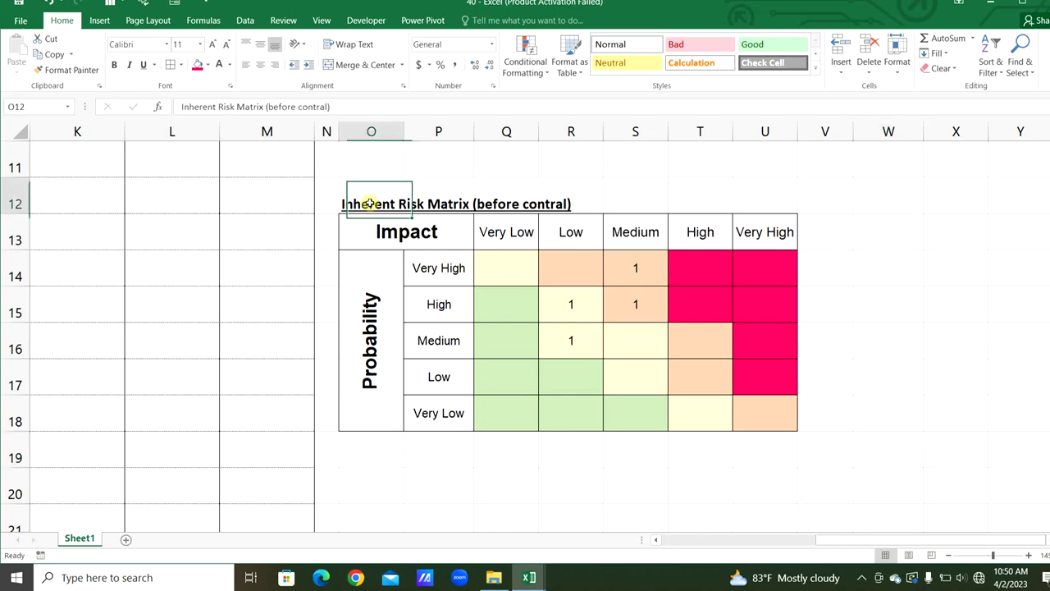
{"action": "key", "text": "ctrl+a"}
{"action": "key", "text": "ctrl+c"}
{"action": "left_click", "coordinate": [383, 485]}
{"action": "key", "text": "ctrl+v"}
- Retitle the duplicated matrix in O20 as "Residual Risk Matrix (after contral)"
{"action": "double_click", "coordinate": [393, 494]}
{"action": "key", "text": "BackSpace"}
{"action": "key", "text": "BackSpace"}
{"action": "key", "text": "BackSpace"}
{"action": "key", "text": "BackSpace"}
{"action": "key", "text": "BackSpace"}
{"action": "key", "text": "BackSpace"}
{"action": "key", "text": "BackSpace"}
{"action": "key", "text": "BackSpace"}
{"action": "type", "text": "Residual"}
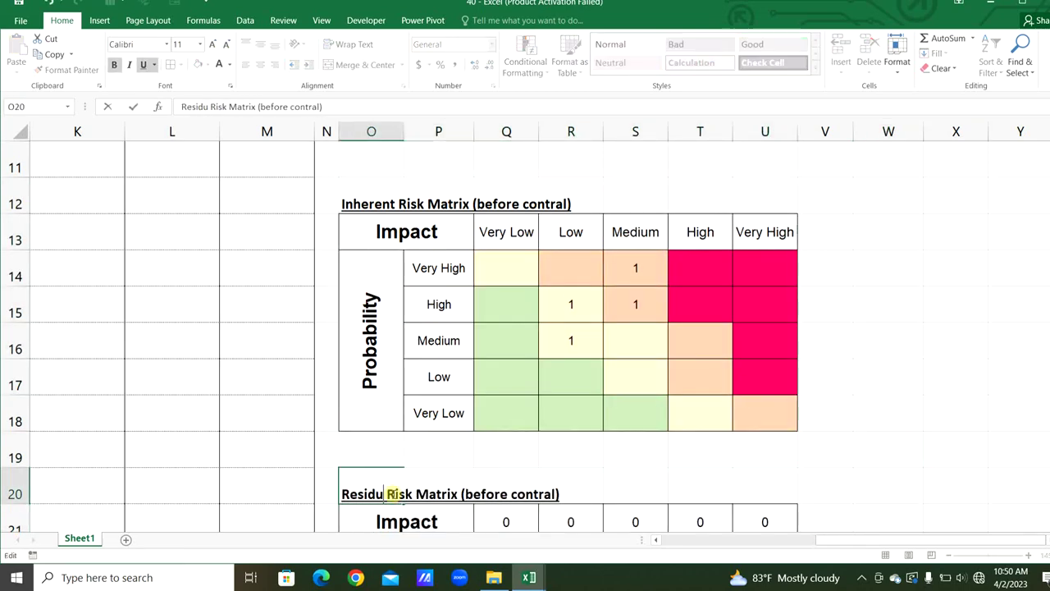
{"action": "left_click", "coordinate": [516, 494]}
{"action": "key", "text": "BackSpace"}
{"action": "key", "text": "BackSpace"}
{"action": "key", "text": "BackSpace"}
{"action": "key", "text": "BackSpace"}
{"action": "key", "text": "BackSpace"}
{"action": "key", "text": "BackSpace"}
{"action": "type", "text": "after"}
{"action": "key", "text": "Return"}
- Link the residual matrix's first probability label P22 to W3 and fill it down through P26
{"action": "scroll", "coordinate": [516, 492], "scroll_direction": "down", "scroll_amount": 3}
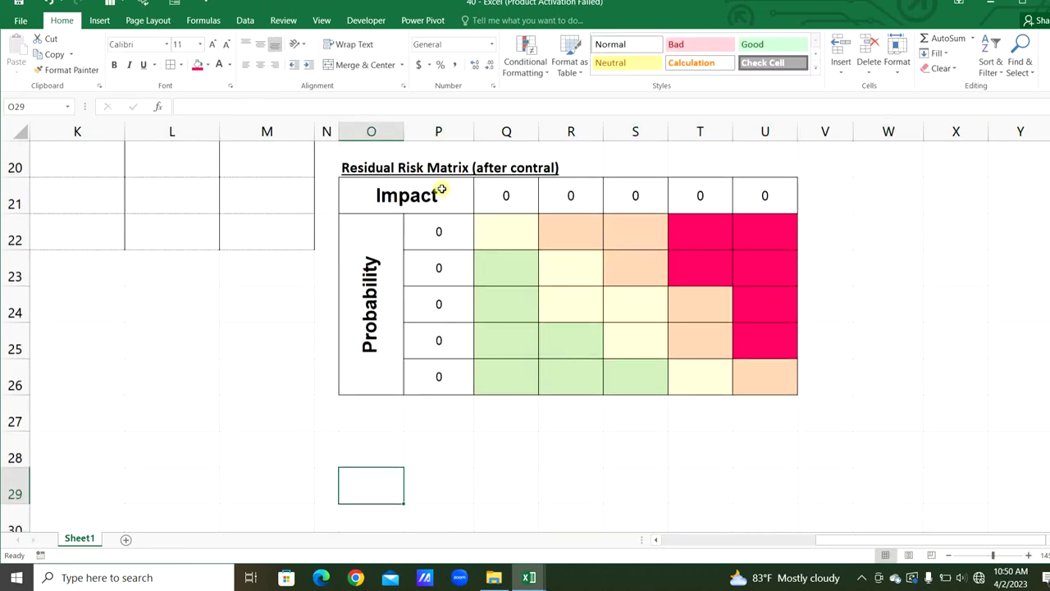
{"action": "left_click", "coordinate": [436, 237]}
{"action": "type", "text": "="}
{"action": "scroll", "coordinate": [1046, 115], "scroll_direction": "up", "scroll_amount": 7}
{"action": "left_click", "coordinate": [903, 219]}
{"action": "key", "text": "Return"}
{"action": "left_click", "coordinate": [461, 455]}
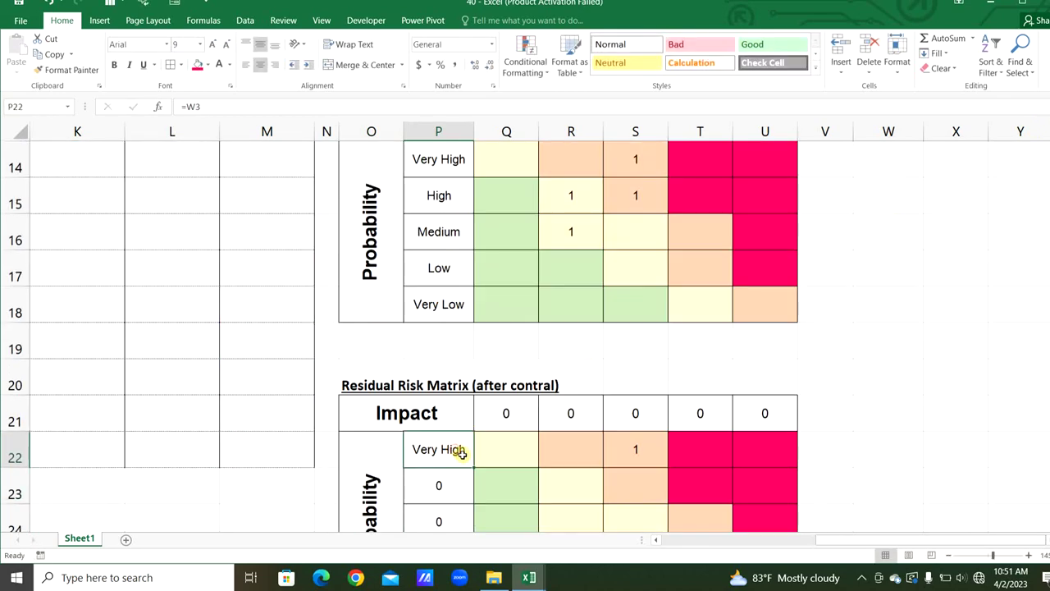
{"action": "mouse_move", "coordinate": [473, 466]}
{"action": "left_mouse_down"}
{"action": "mouse_move", "coordinate": [460, 493]}
{"action": "mouse_move", "coordinate": [459, 459]}
{"action": "left_mouse_up"}
- Link the residual matrix's impact headers Q21 to X7 (Very Low) and R21 to X6 (Low)
{"action": "left_click", "coordinate": [521, 273]}
{"action": "type", "text": "="}
{"action": "scroll", "coordinate": [1026, 427], "scroll_direction": "up", "scroll_amount": 5}
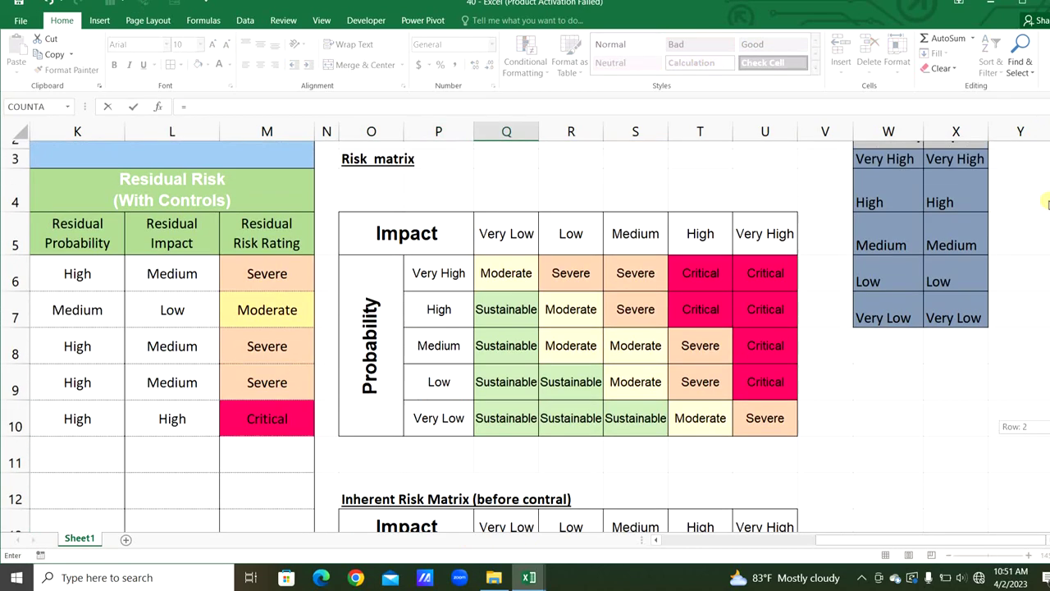
{"action": "left_click", "coordinate": [940, 382]}
{"action": "key", "text": "Return"}
{"action": "left_click", "coordinate": [571, 447]}
{"action": "type", "text": "=x6"}
{"action": "key", "text": "Tab"}
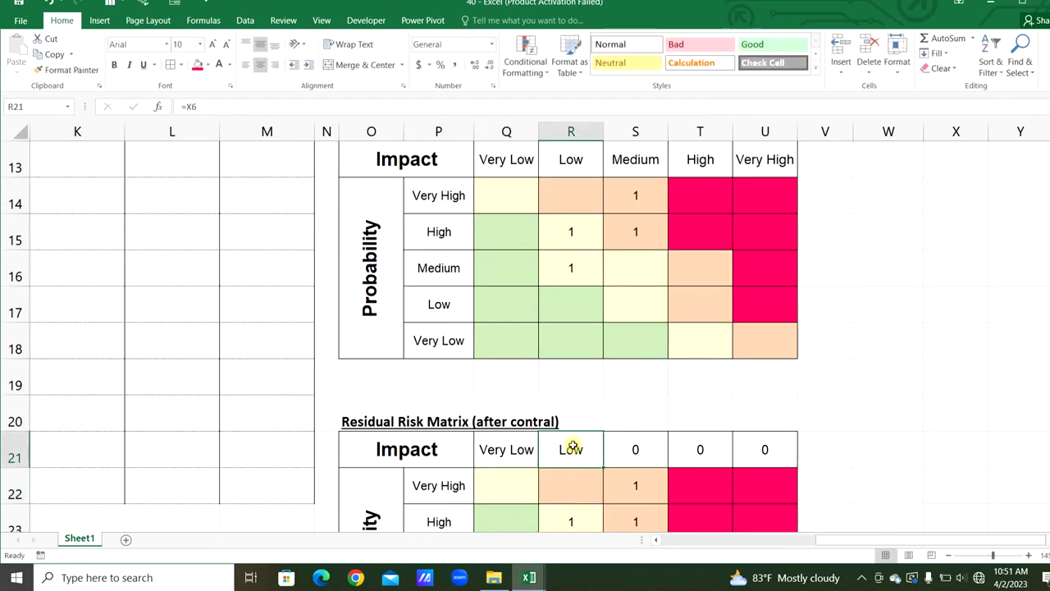
- Link the remaining residual impact headers S21, T21 and U21 to X5 (Medium), X4 (High) and X3 (Very High)
{"action": "type", "text": "=x5"}
{"action": "key", "text": "Tab"}
{"action": "key", "text": "Tab"}
{"action": "type", "text": "=3"}
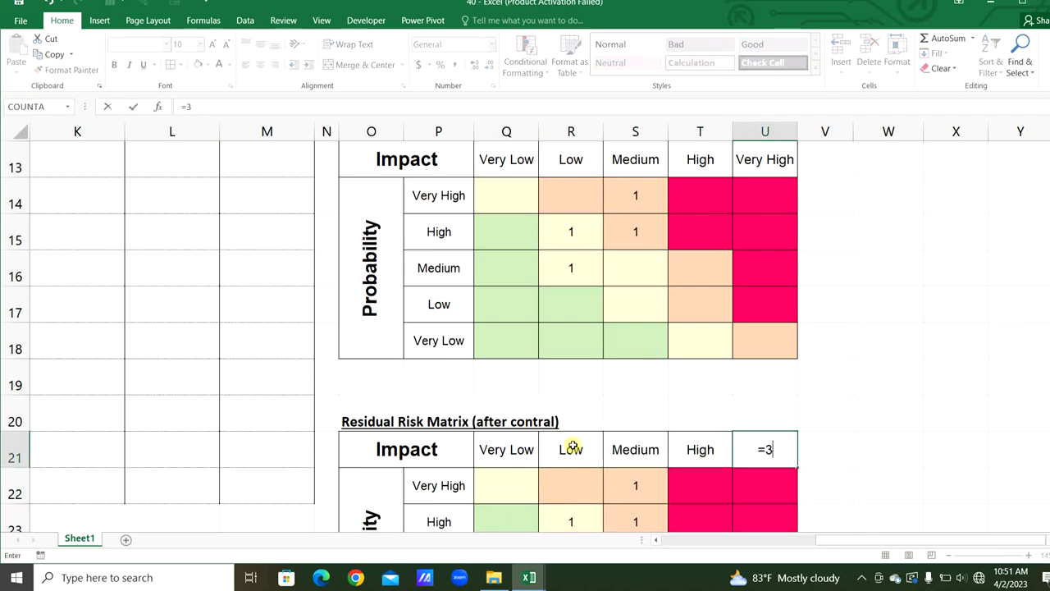
{"action": "key", "text": "Return"}
{"action": "key", "text": "Up"}
{"action": "type", "text": "=x3"}
{"action": "key", "text": "Return"}
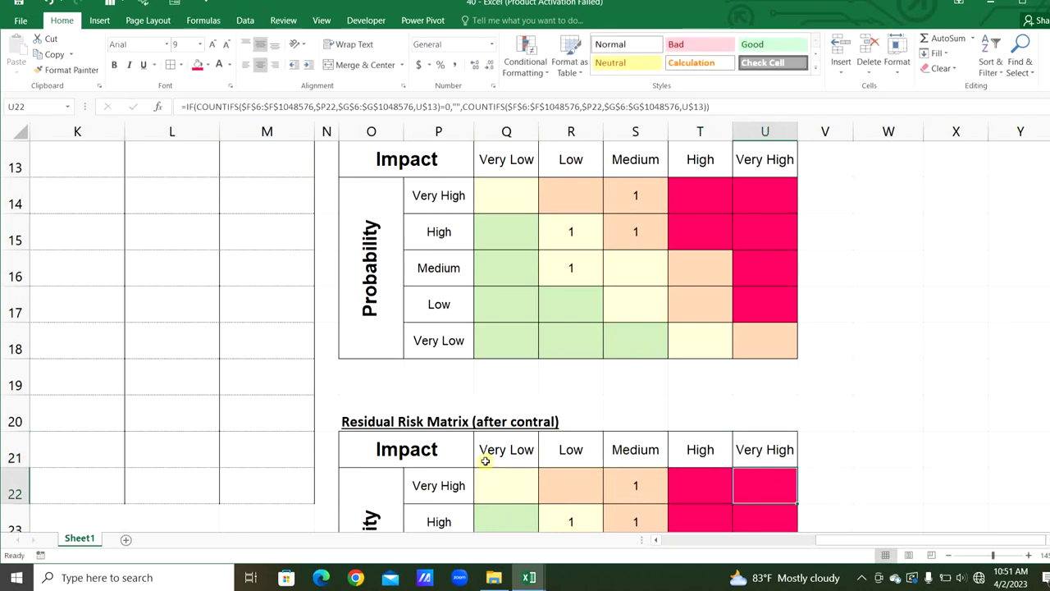
- Clear the copied count formulas from the residual matrix body Q22:U26, keeping the cell colours
{"action": "left_click_drag", "start_coordinate": [518, 488], "coordinate": [750, 514]}
{"action": "key", "text": "Delete"}
{"action": "scroll", "coordinate": [750, 514], "scroll_direction": "down", "scroll_amount": 1}
{"action": "left_click", "coordinate": [575, 485]}
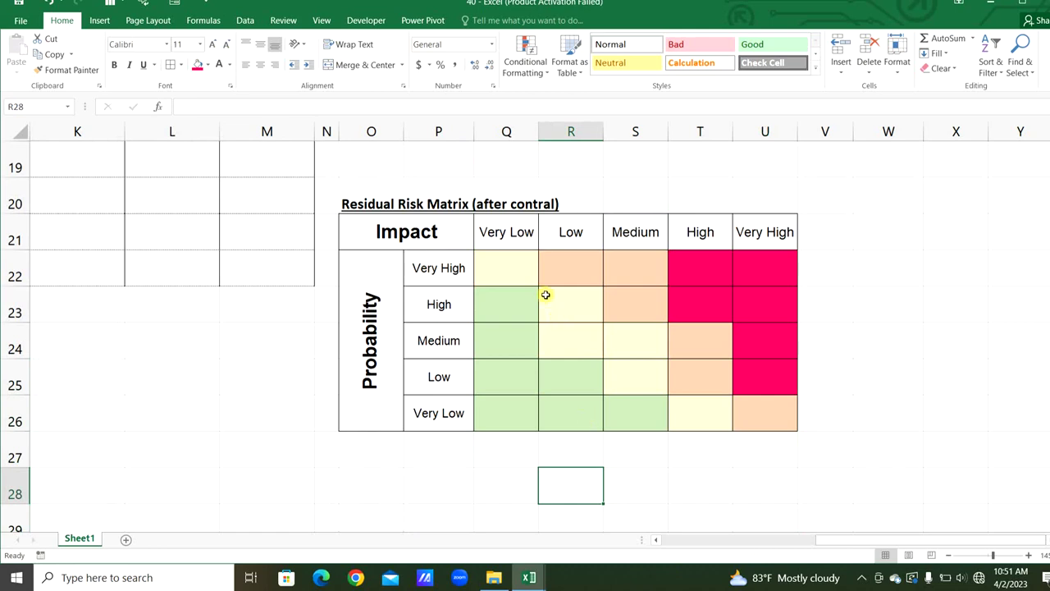
- Start a COUNTIFS formula in Q22 with the absolute residual probability range $K$6:$K$1048576 and criterion P22
{"action": "left_click", "coordinate": [530, 279]}
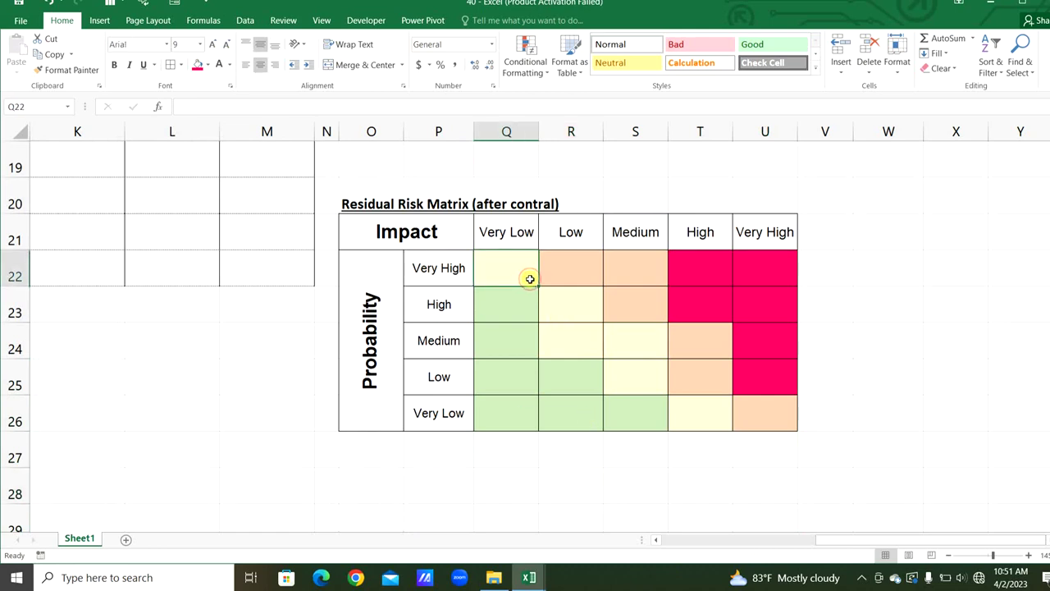
{"action": "type", "text": "=coun"}
{"action": "double_click", "coordinate": [529, 340]}
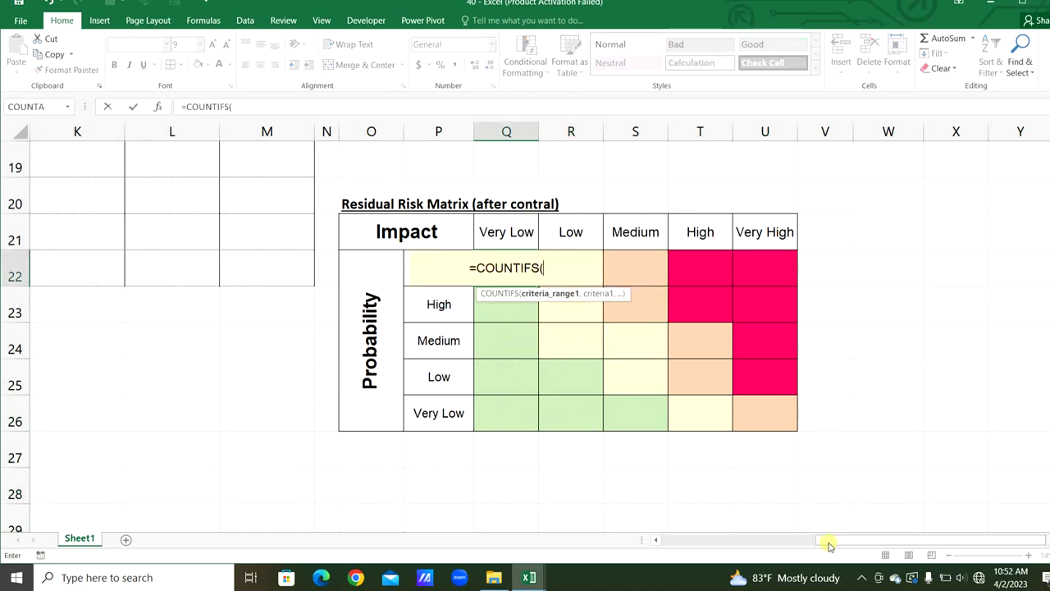
{"action": "left_click_drag", "start_coordinate": [828, 542], "coordinate": [652, 543]}
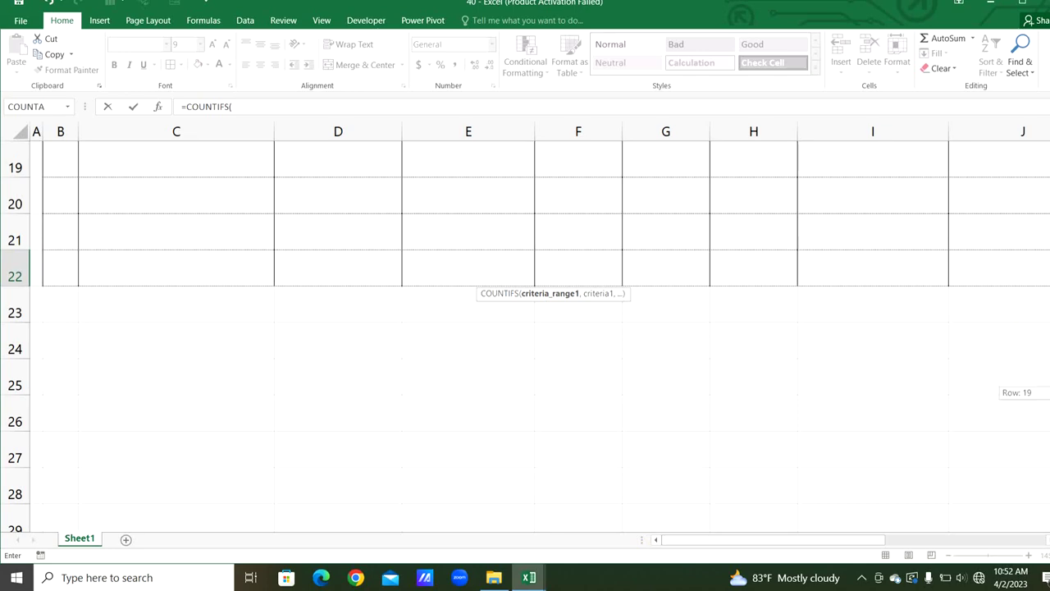
{"action": "left_click", "coordinate": [494, 342]}
{"action": "key", "text": "ctrl+shift+Down"}
{"action": "key", "text": "ctrl+shift+Down"}
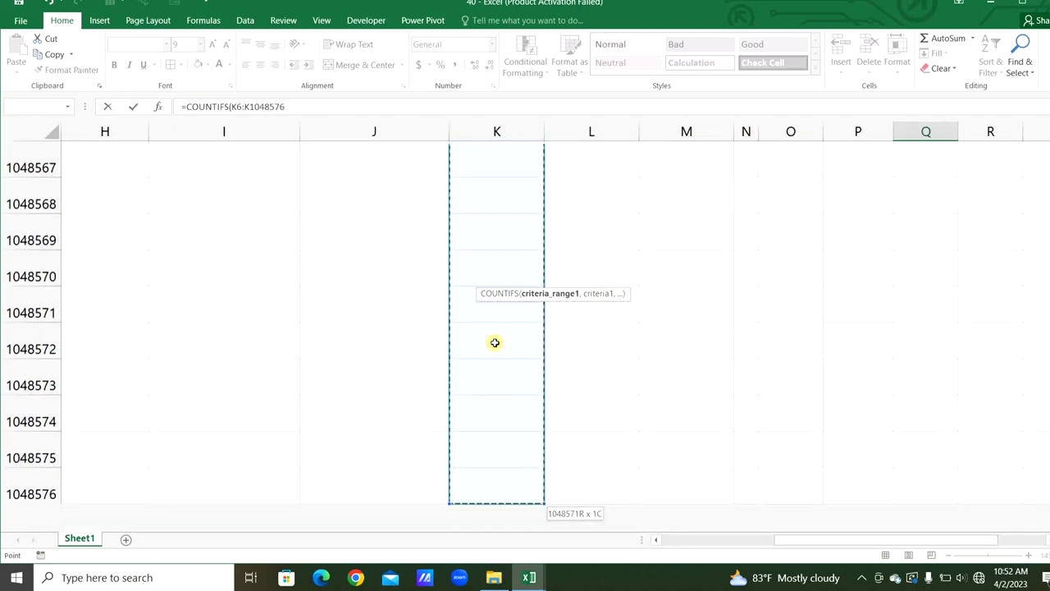
{"action": "key", "text": "F4"}
{"action": "type", "text": ","}
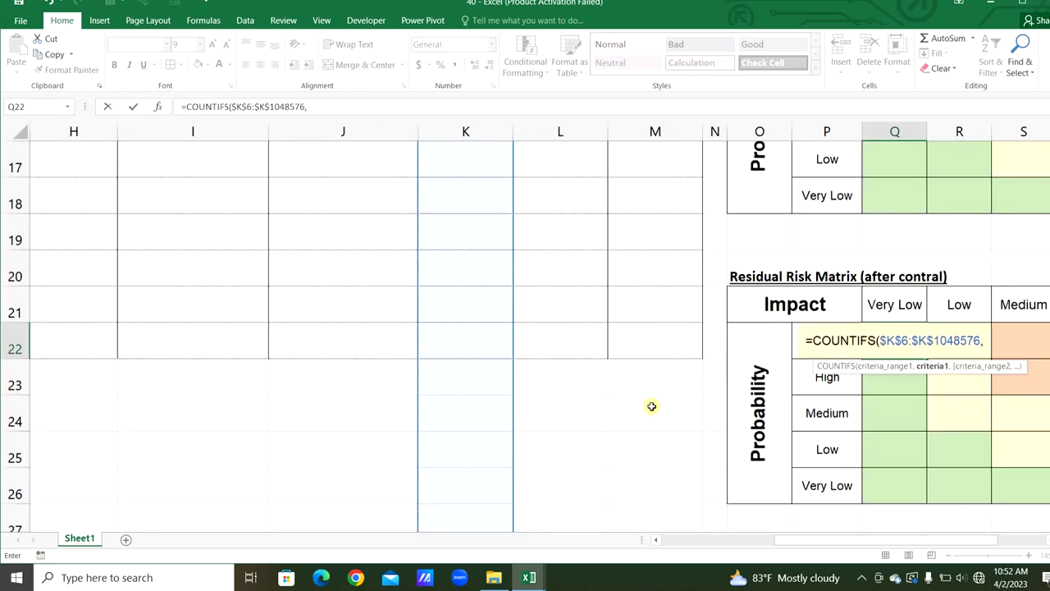
{"action": "left_click", "coordinate": [838, 347]}
{"action": "type", "text": ","}
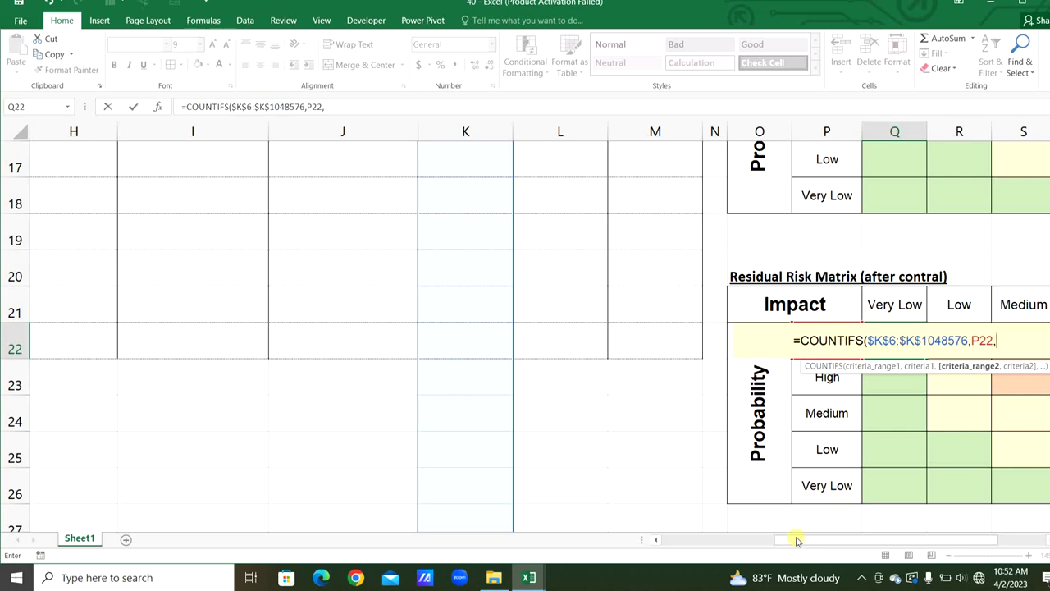
- Add the absolute residual impact range $L$6:$L$1048576 with criterion Q21 to Q22's COUNTIFS and close its parenthesis
{"action": "left_click_drag", "start_coordinate": [796, 540], "coordinate": [779, 540]}
{"action": "scroll", "coordinate": [663, 322], "scroll_direction": "up", "scroll_amount": 6}
{"action": "left_click", "coordinate": [663, 322]}
{"action": "key", "text": "ctrl+shift+Down"}
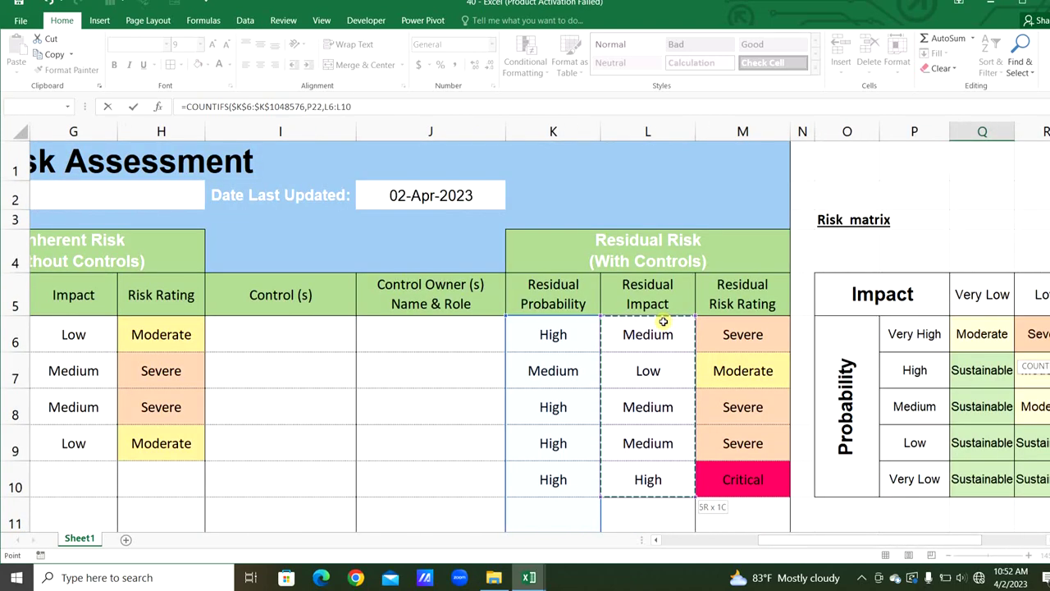
{"action": "key", "text": "ctrl+shift+Down"}
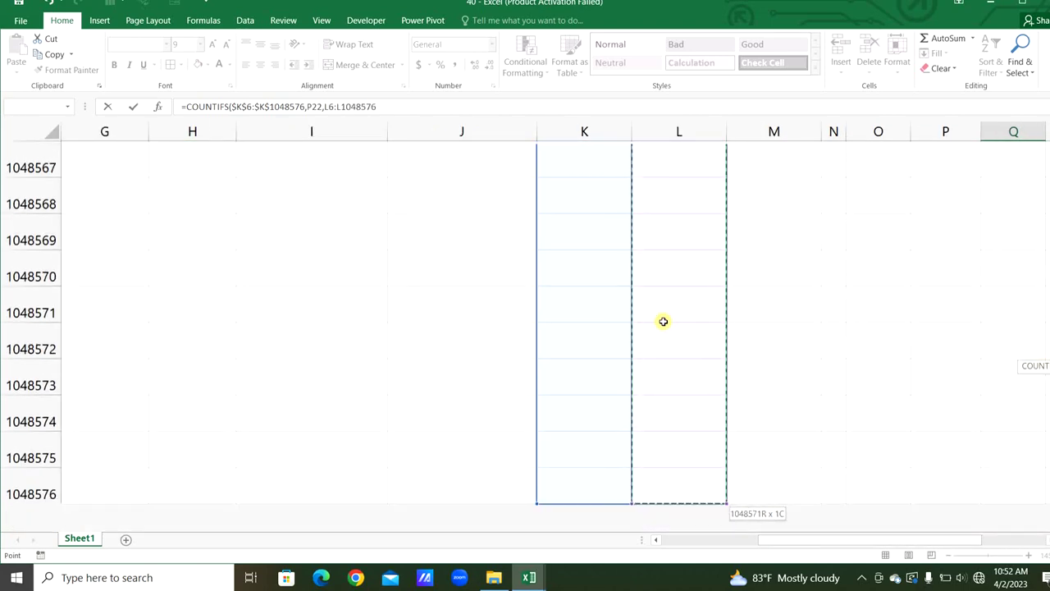
{"action": "key", "text": "F4"}
{"action": "type", "text": ","}
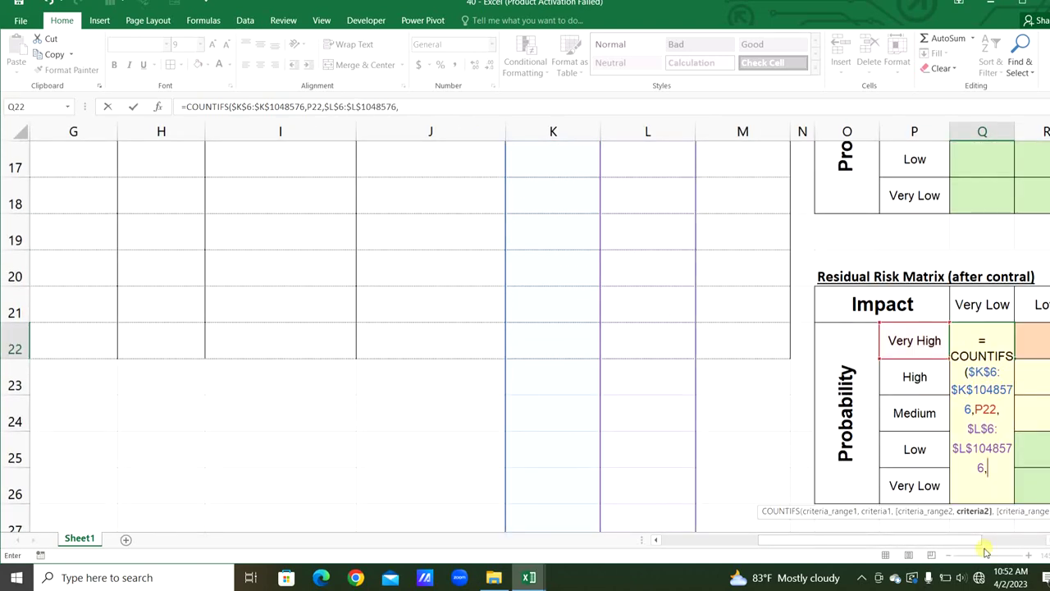
{"action": "left_click_drag", "start_coordinate": [978, 542], "coordinate": [1036, 543]}
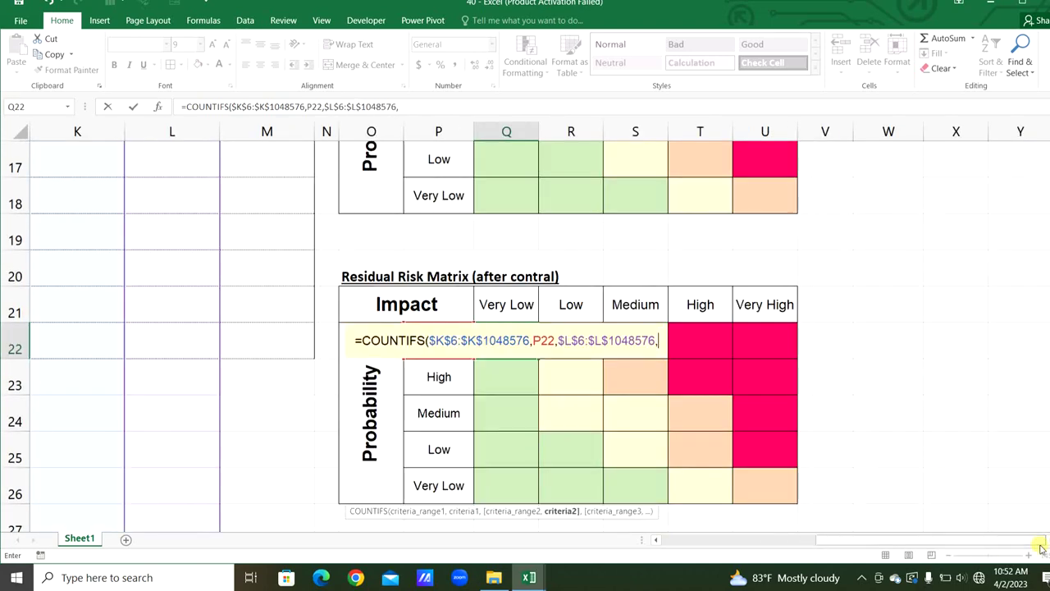
{"action": "left_click", "coordinate": [519, 303]}
{"action": "type", "text": ")"}
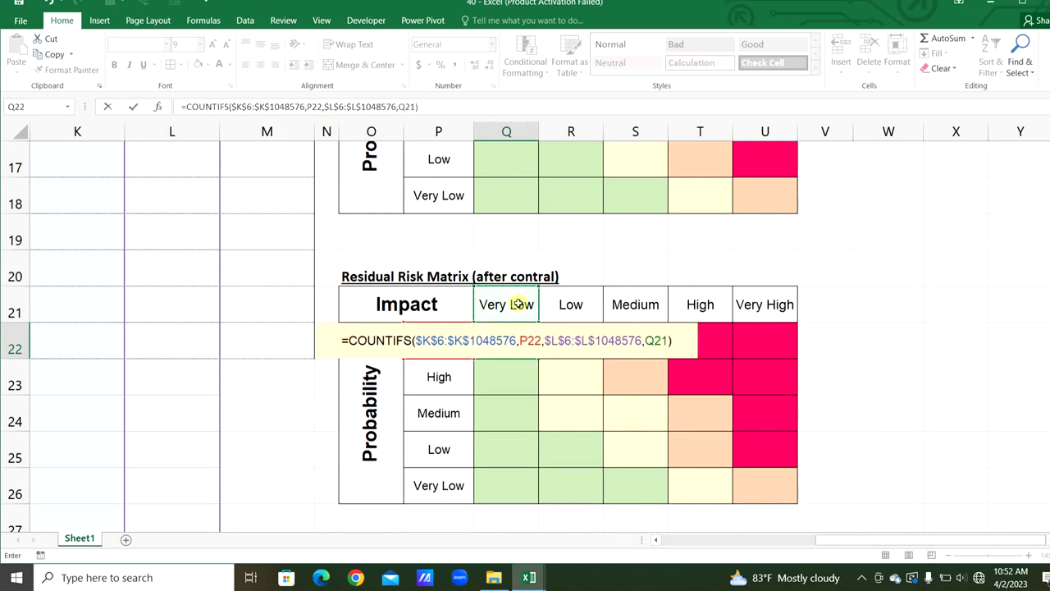
- Lock the criteria in Q22's COUNTIFS as $P22 and Q$21
{"action": "left_click", "coordinate": [522, 339]}
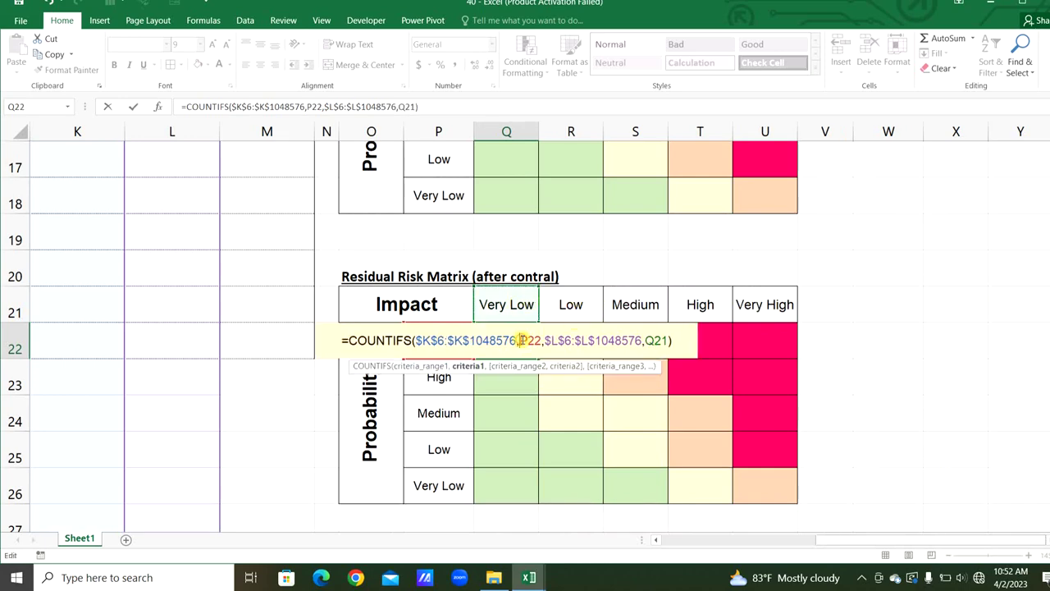
{"action": "key", "text": "F4"}
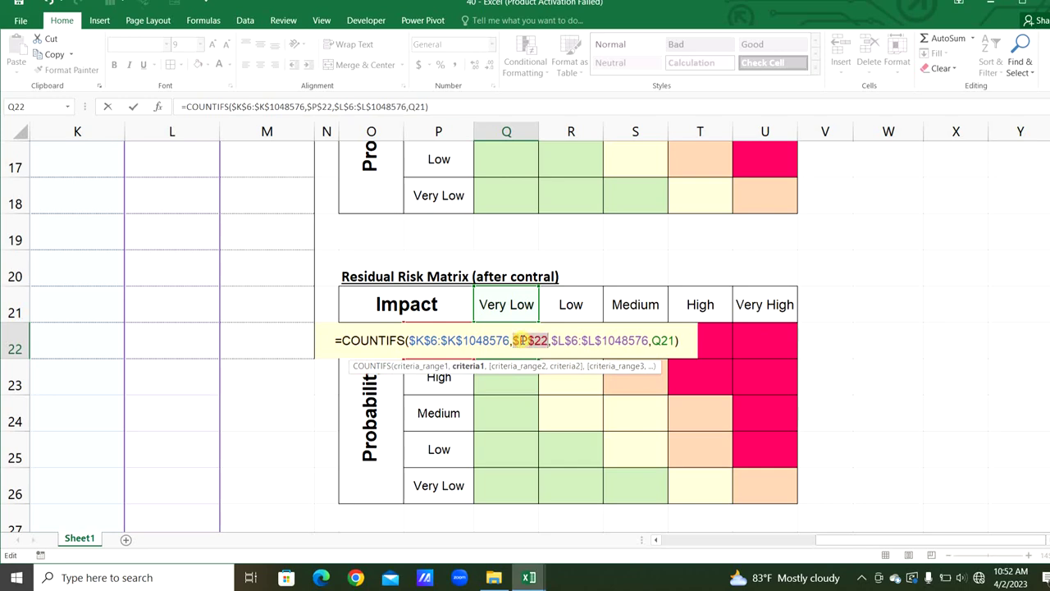
{"action": "key", "text": "F4"}
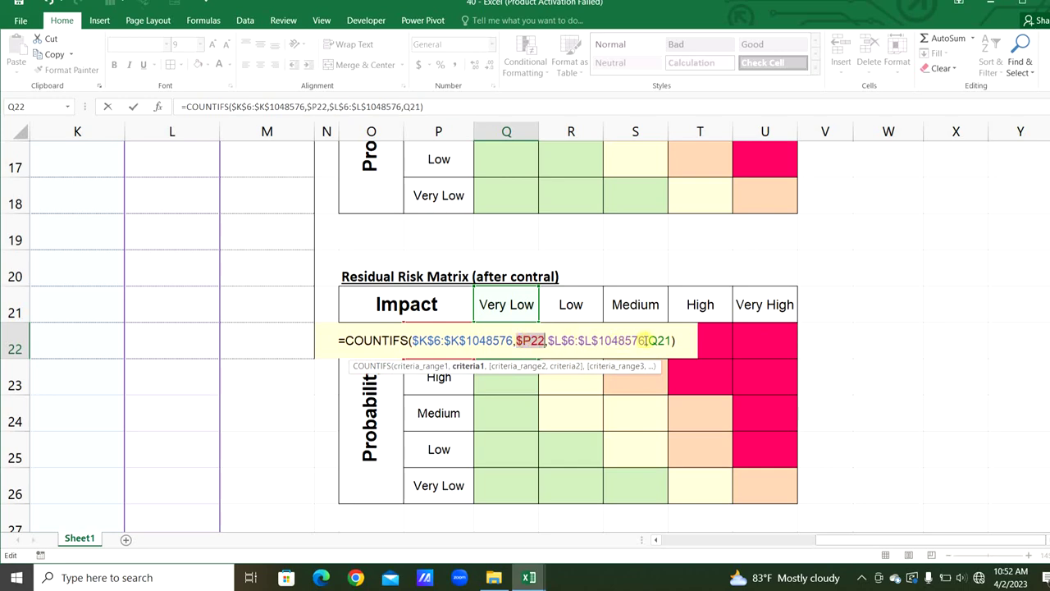
{"action": "left_click", "coordinate": [654, 340]}
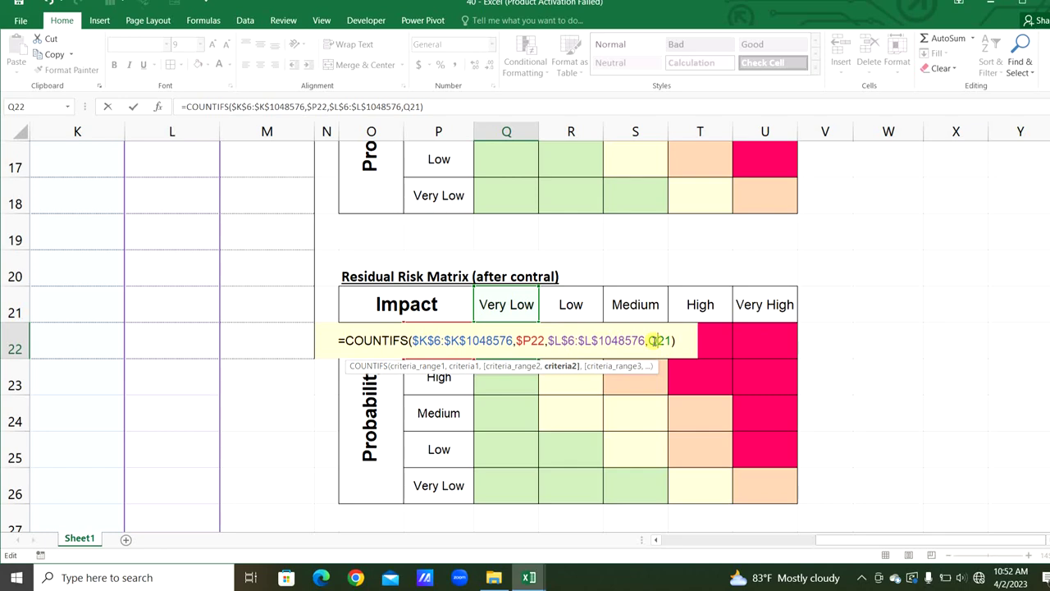
{"action": "key", "text": "F4"}
{"action": "key", "text": "F4"}
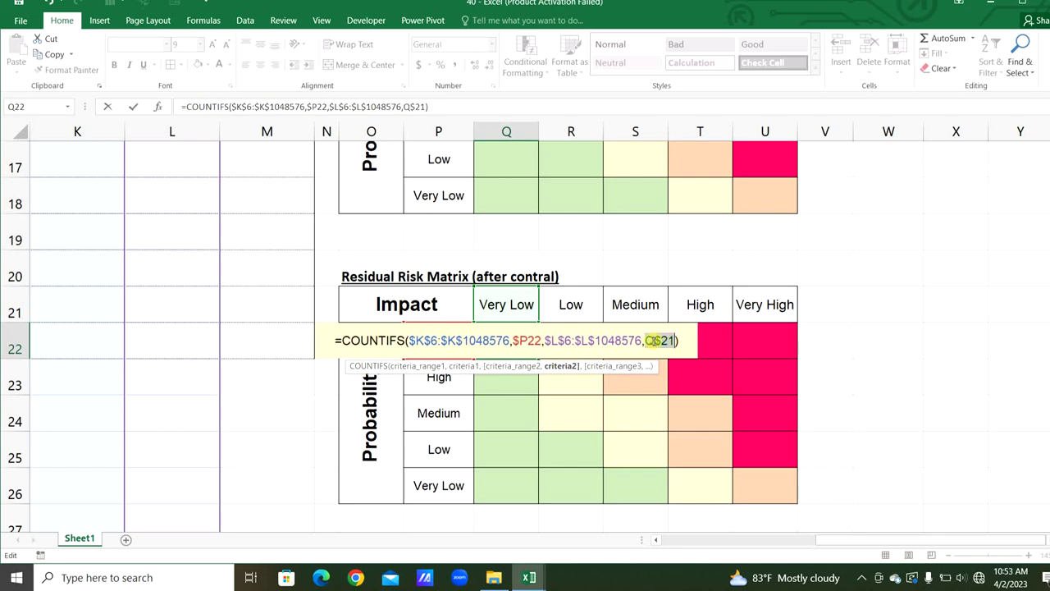
- Copy Q22's COUNTIFS expression and wrap it in an IF that tests for =0 and returns an empty string ("")
{"action": "left_click_drag", "start_coordinate": [342, 340], "coordinate": [668, 367]}
{"action": "key", "text": "ctrl+c"}
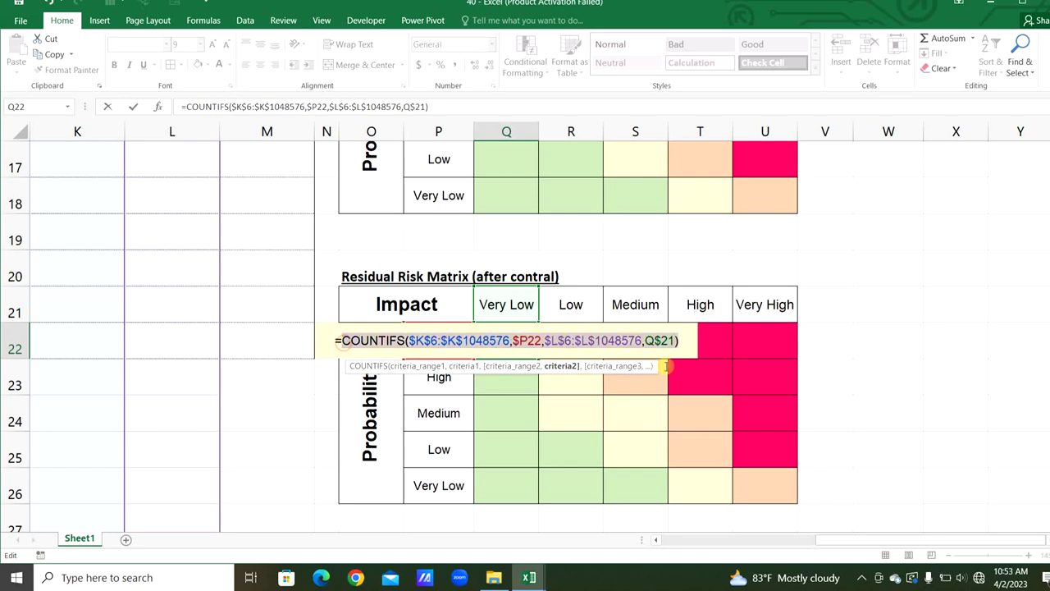
{"action": "left_click", "coordinate": [343, 339]}
{"action": "type", "text": "if"}
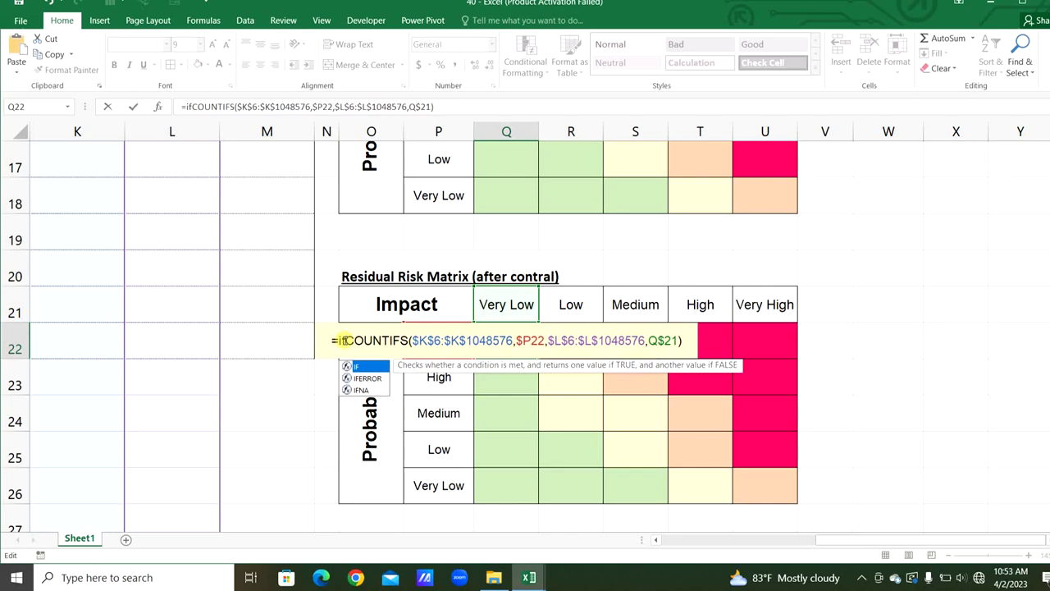
{"action": "key", "text": "Tab"}
{"action": "left_click", "coordinate": [688, 340]}
{"action": "type", "text": "="}
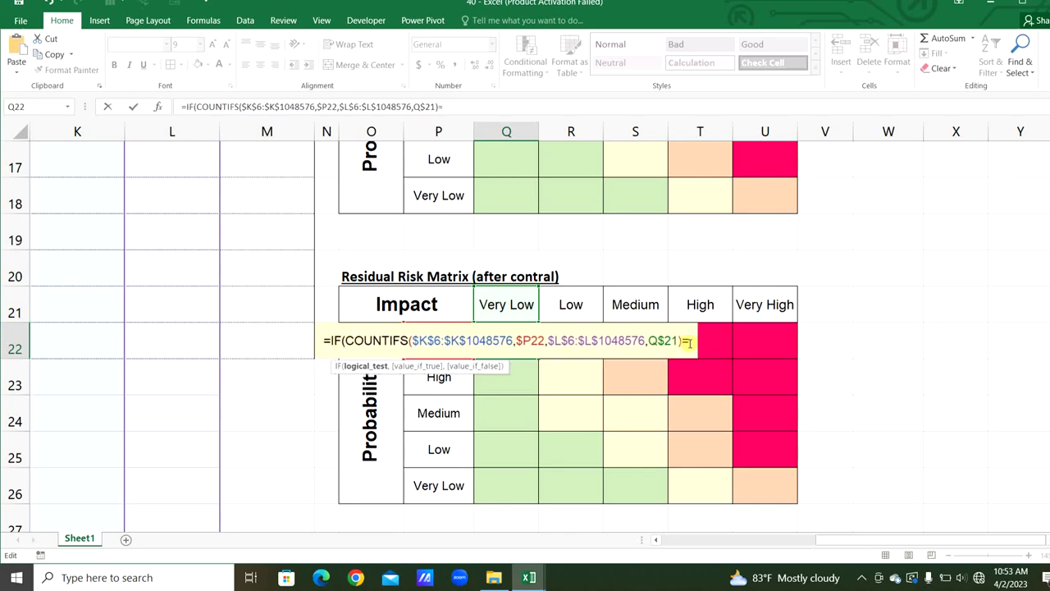
{"action": "type", "text": "0,\"\","}
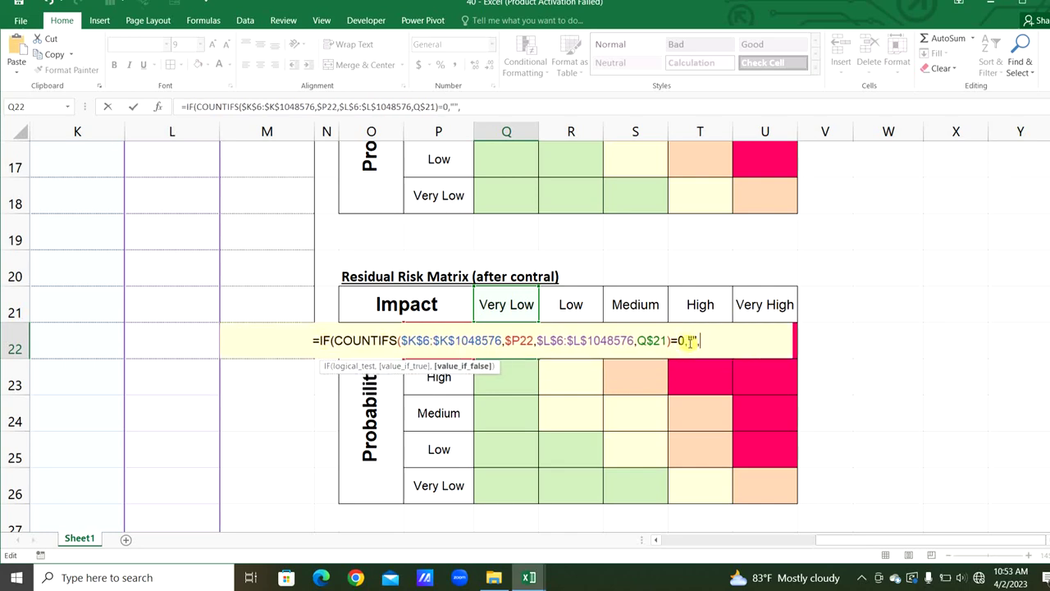
- Complete Q22's IF with the copied COUNTIFS as its false value and fill the formula through Q22:U26
{"action": "key", "text": "ctrl+v"}
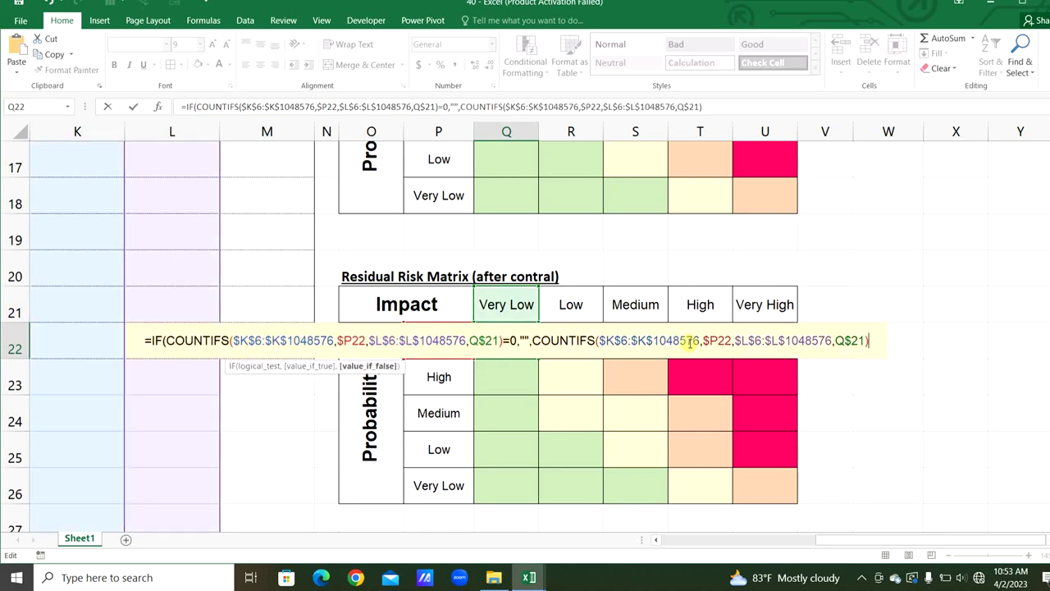
{"action": "type", "text": ")"}
{"action": "key", "text": "ctrl+Return"}
{"action": "left_click_drag", "start_coordinate": [538, 359], "coordinate": [796, 359]}
- Copy the cell formatting of the inherent matrix body Q14:U18 onto the residual matrix body Q22:U26 with Format Painter
{"action": "mouse_move", "coordinate": [514, 420]}
{"action": "left_mouse_down"}
{"action": "mouse_move", "coordinate": [748, 518]}
{"action": "mouse_move", "coordinate": [758, 544]}
{"action": "mouse_move", "coordinate": [744, 452]}
{"action": "left_mouse_up"}
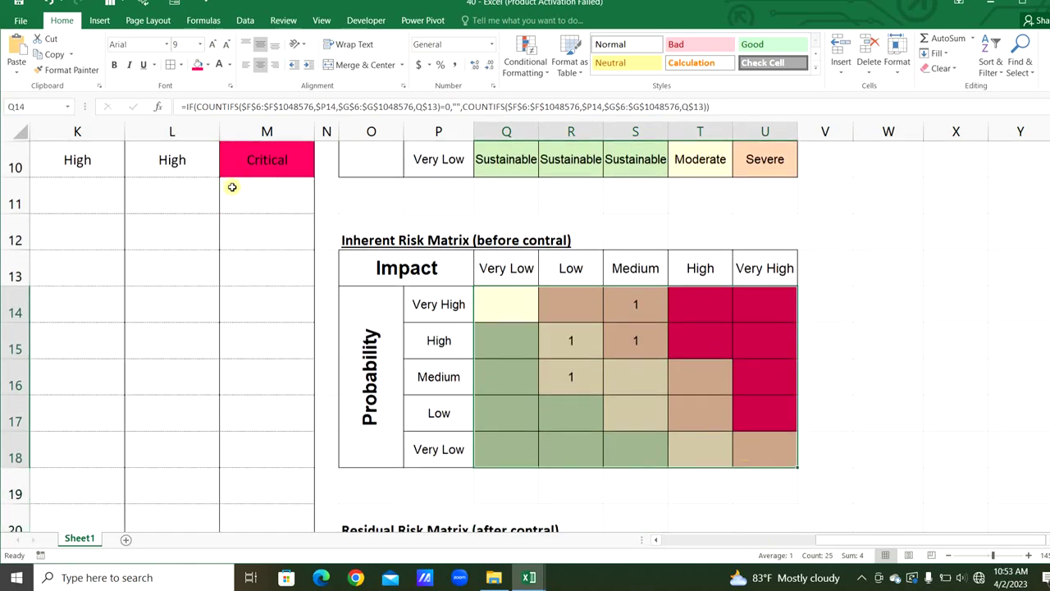
{"action": "left_click", "coordinate": [92, 72]}
{"action": "scroll", "coordinate": [1032, 311], "scroll_direction": "down", "scroll_amount": 2}
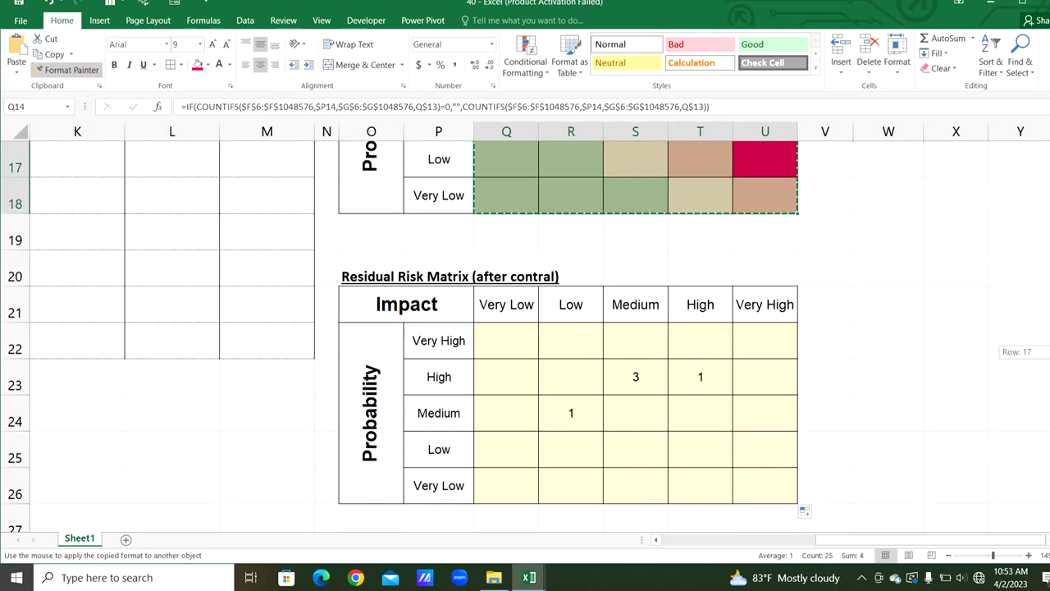
{"action": "left_click", "coordinate": [522, 348]}
- Compare the residual matrix counts with the residual probability, impact and rating entries in the risk register
{"action": "left_click", "coordinate": [568, 418]}
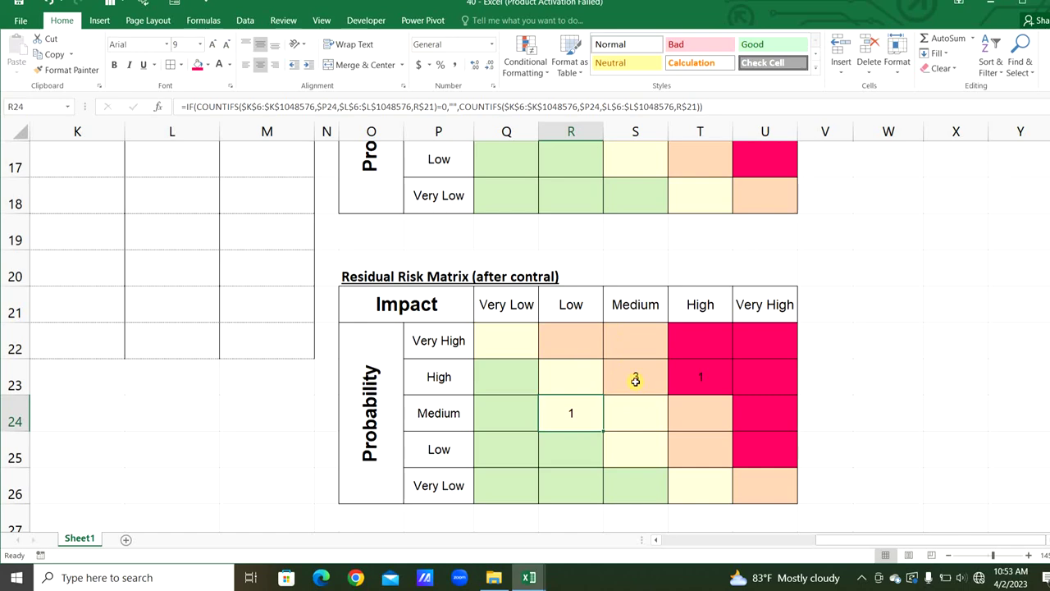
{"action": "left_click", "coordinate": [833, 538]}
{"action": "scroll", "coordinate": [794, 212], "scroll_direction": "up", "scroll_amount": 5}
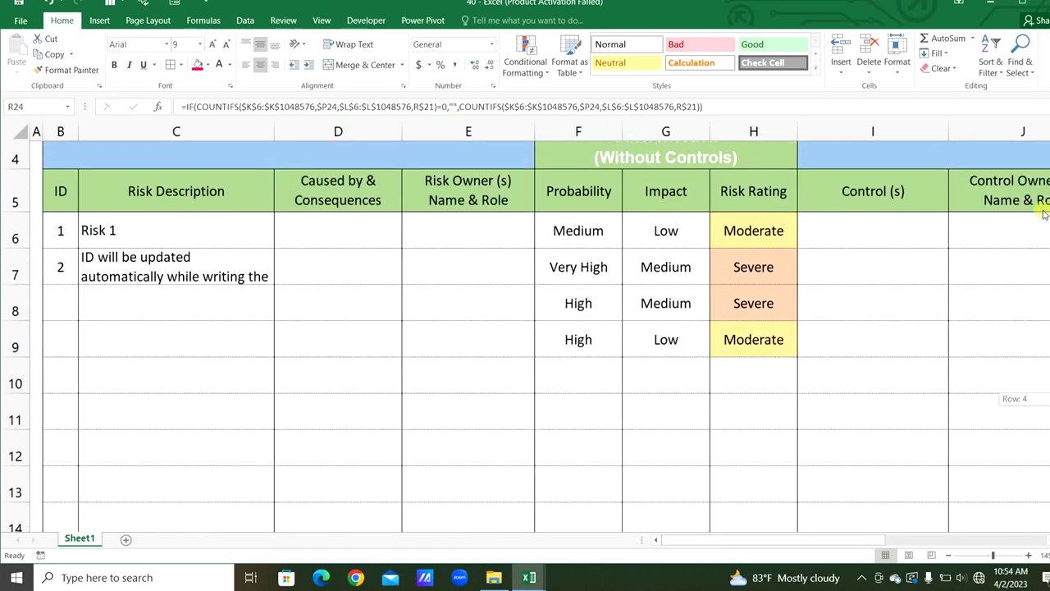
{"action": "scroll", "coordinate": [795, 212], "scroll_direction": "right", "scroll_amount": 3}
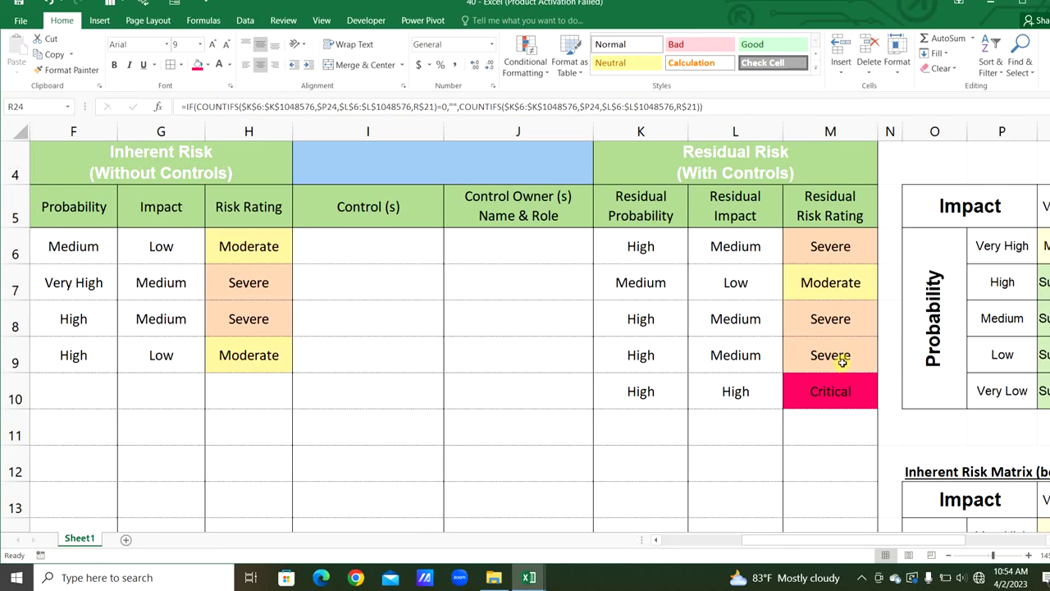
{"action": "scroll", "coordinate": [875, 492], "scroll_direction": "right", "scroll_amount": 3}
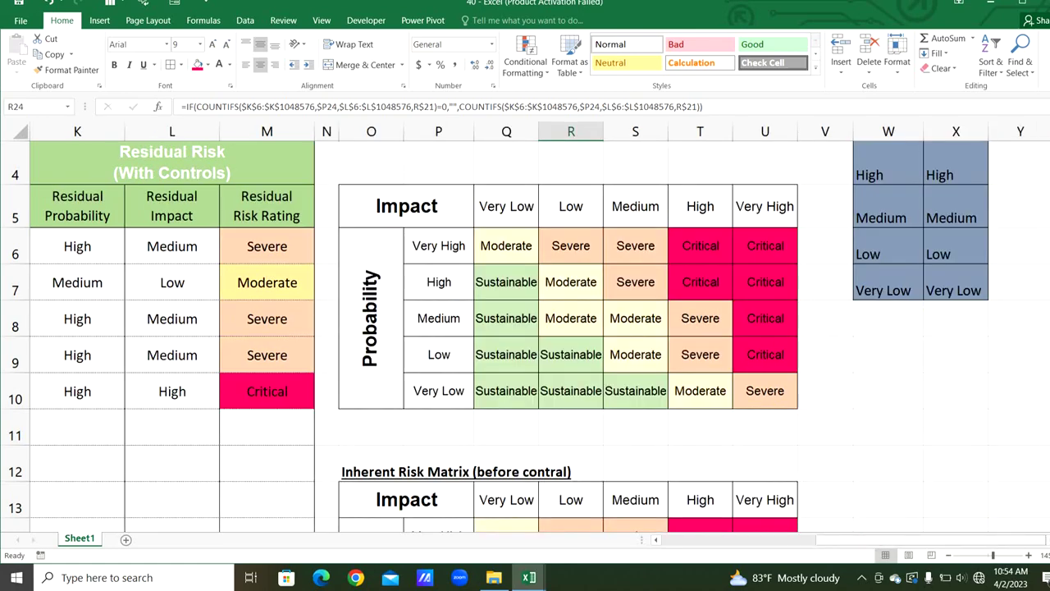
{"action": "scroll", "coordinate": [984, 308], "scroll_direction": "down", "scroll_amount": 2}
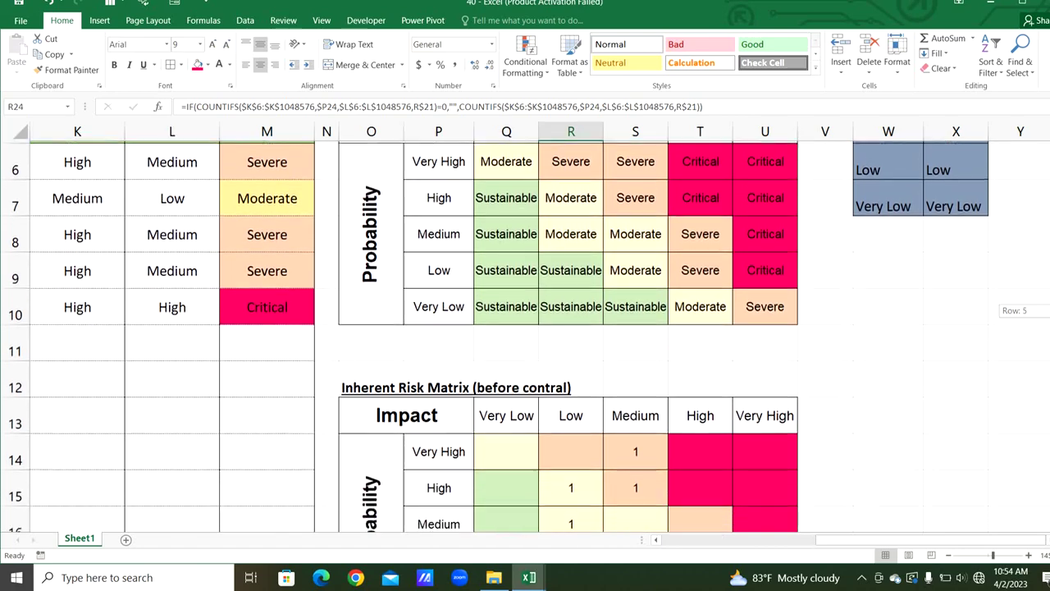
{"action": "scroll", "coordinate": [985, 308], "scroll_direction": "down", "scroll_amount": 3}
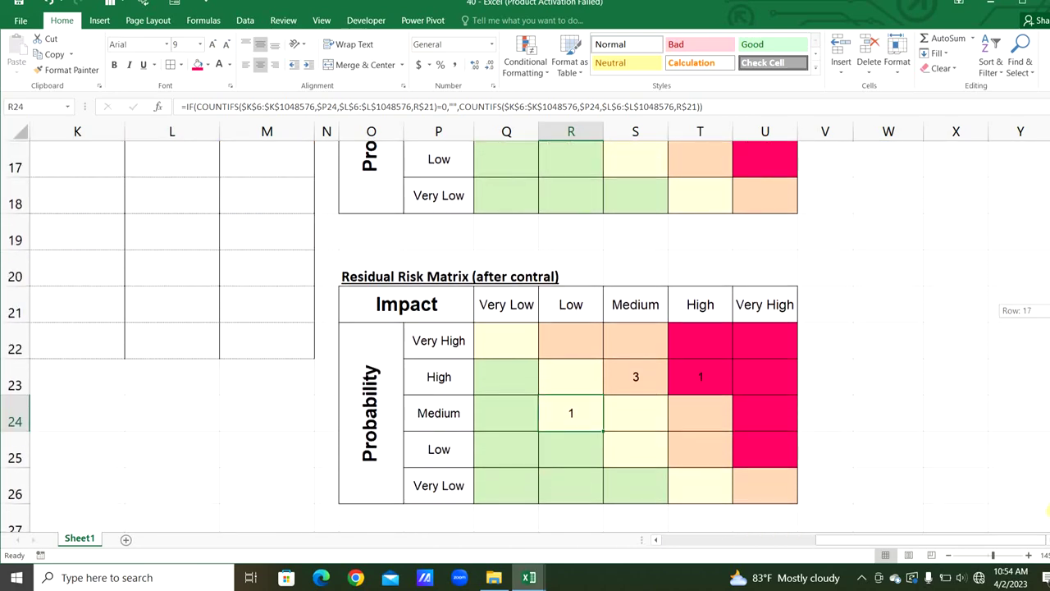